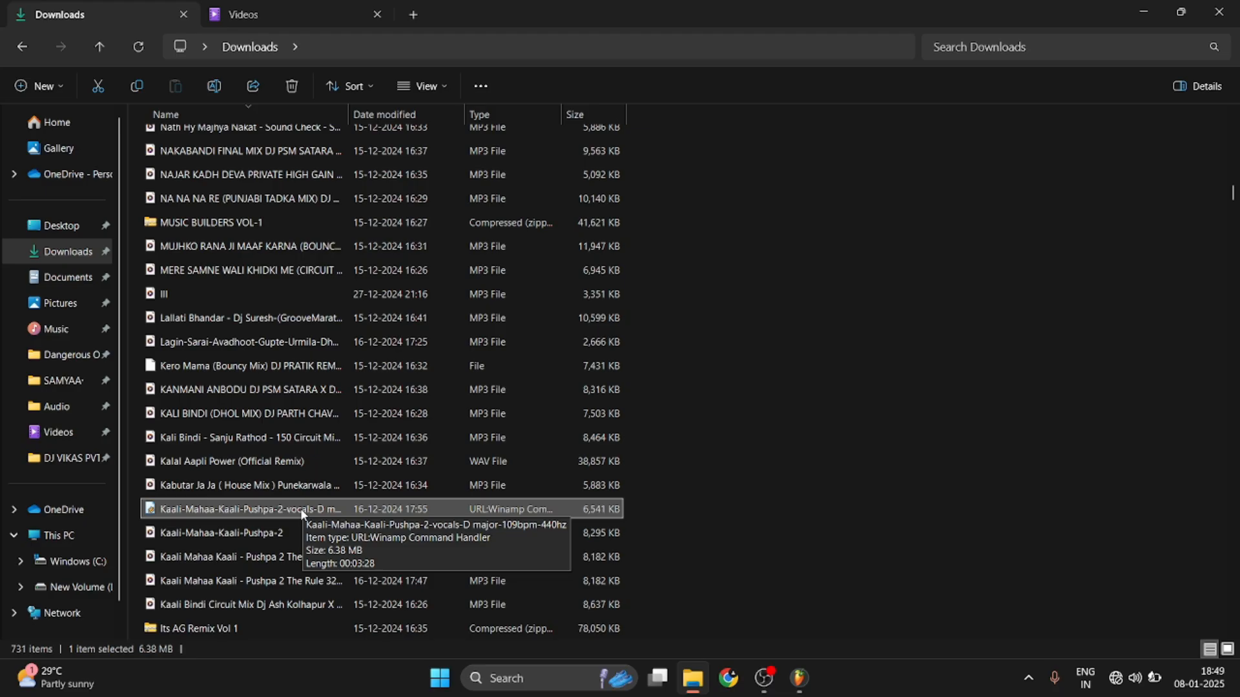
- Bring the Kaali-Mahaa-Kaali-Pushpa-2 vocals file from Downloads into the FL Studio playlist at the start of Track 1 and switch to song mode
drag(312, 515, 800, 676)
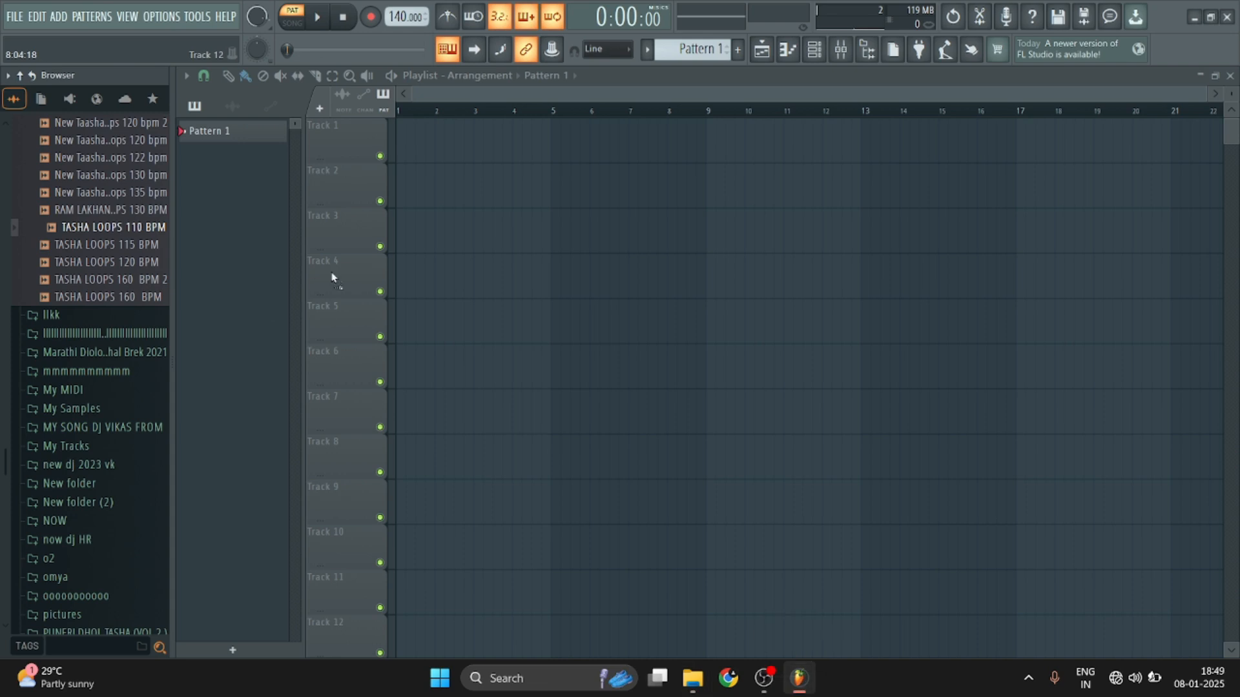
drag(418, 212, 419, 212)
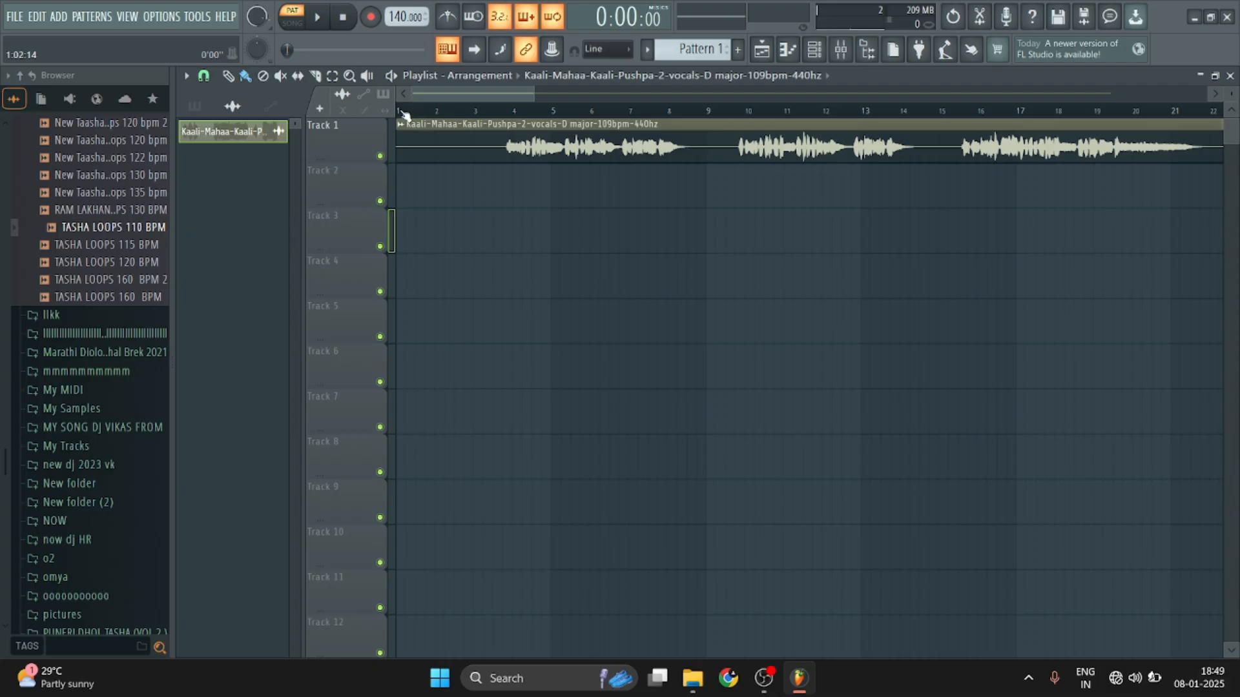
key(l)
scroll(407, 115, up, 4)
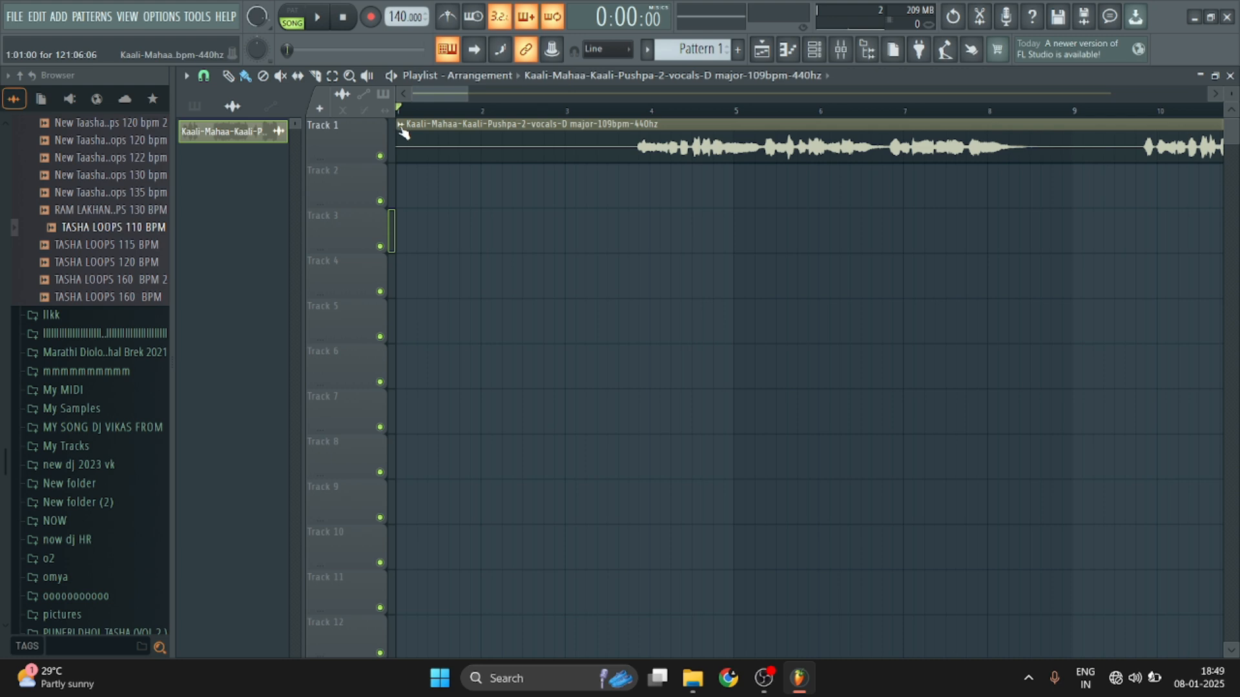
- Detect the vocal clip's tempo using the 75 to 150 BPM range and apply the detected tempo to the project
right_click(403, 132)
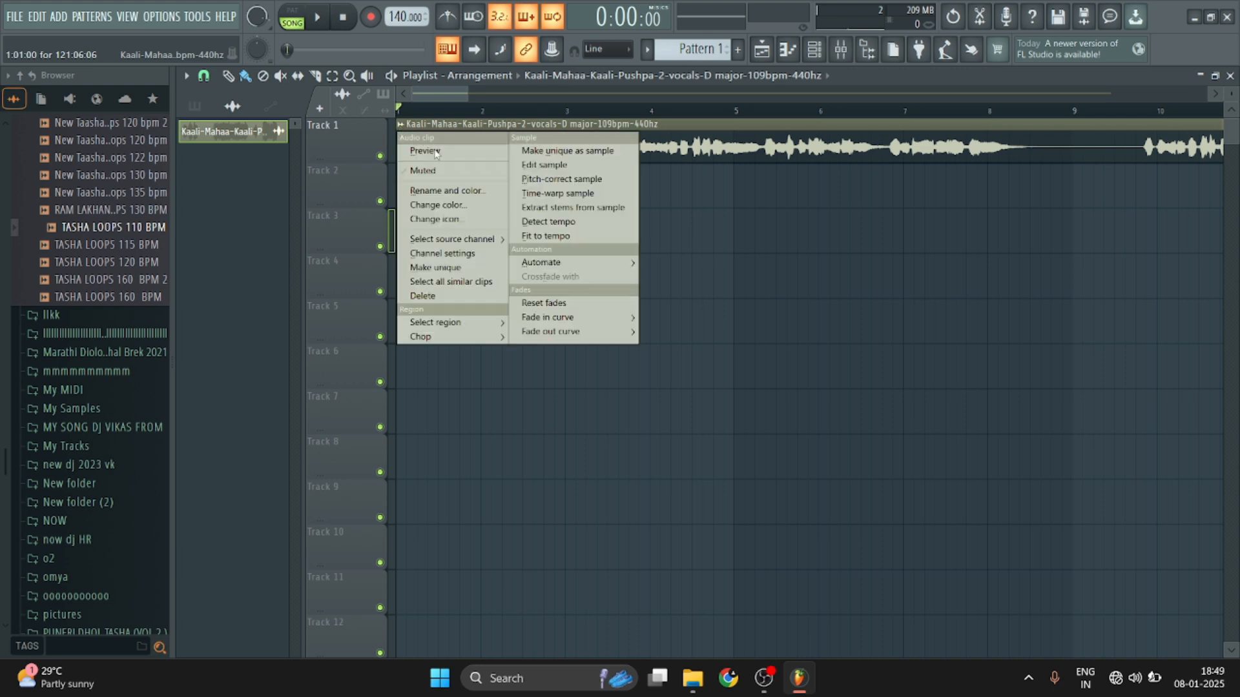
click(550, 221)
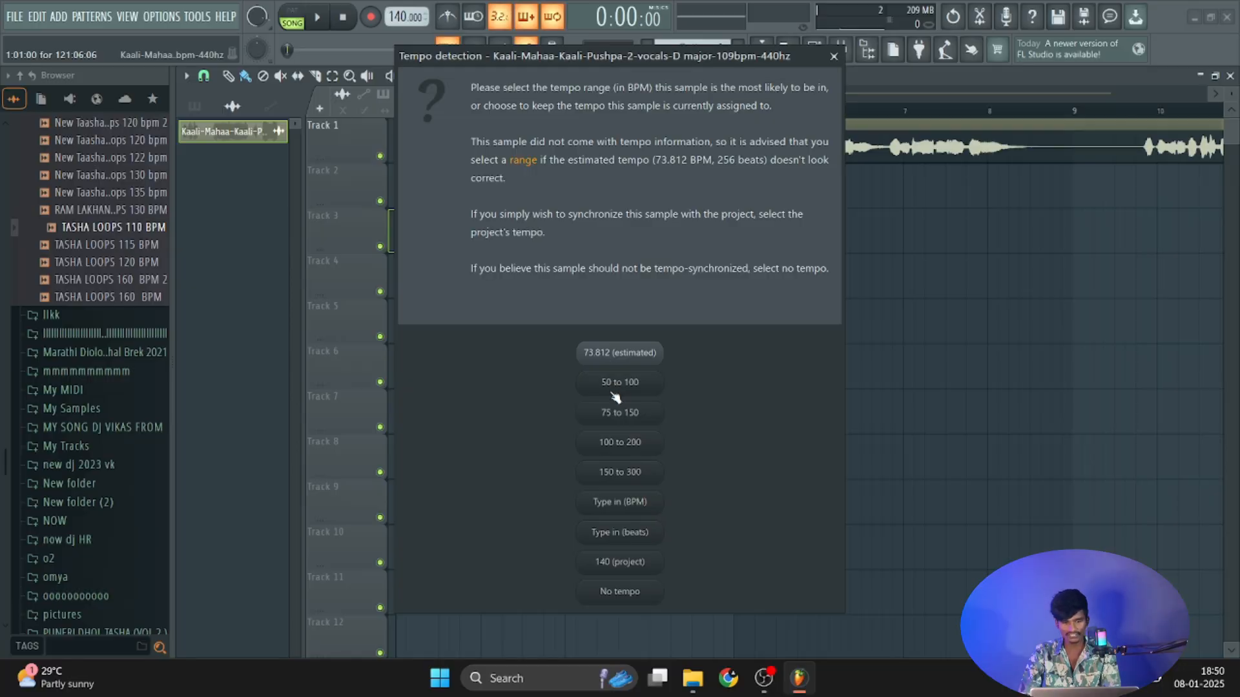
click(638, 417)
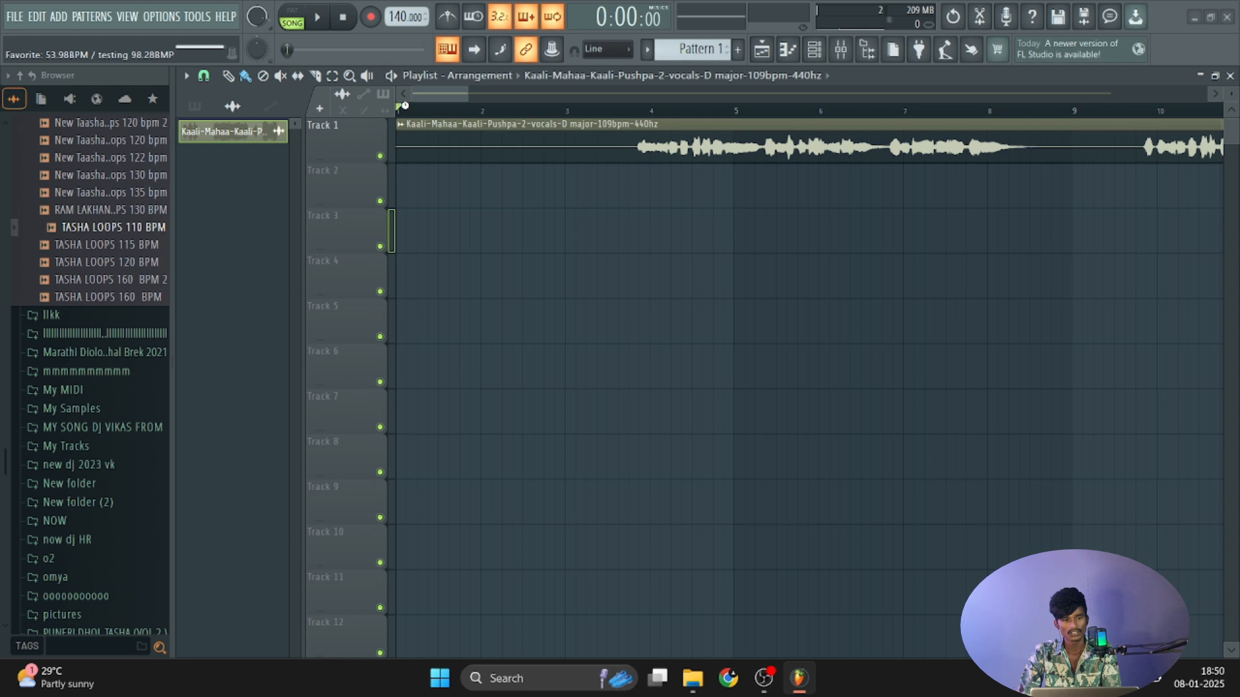
click(742, 407)
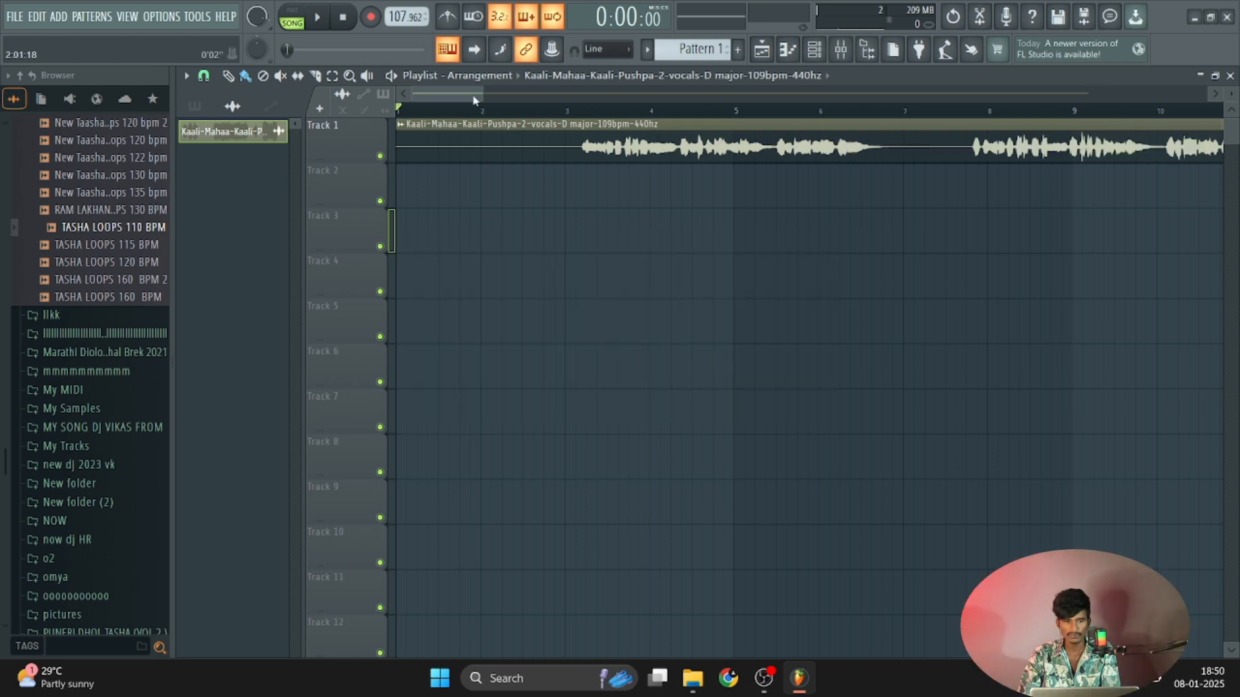
- Move the vocal clip on Track 1 about half a bar later so its main phrase starts just before bar 35
scroll(642, 113, down, 8)
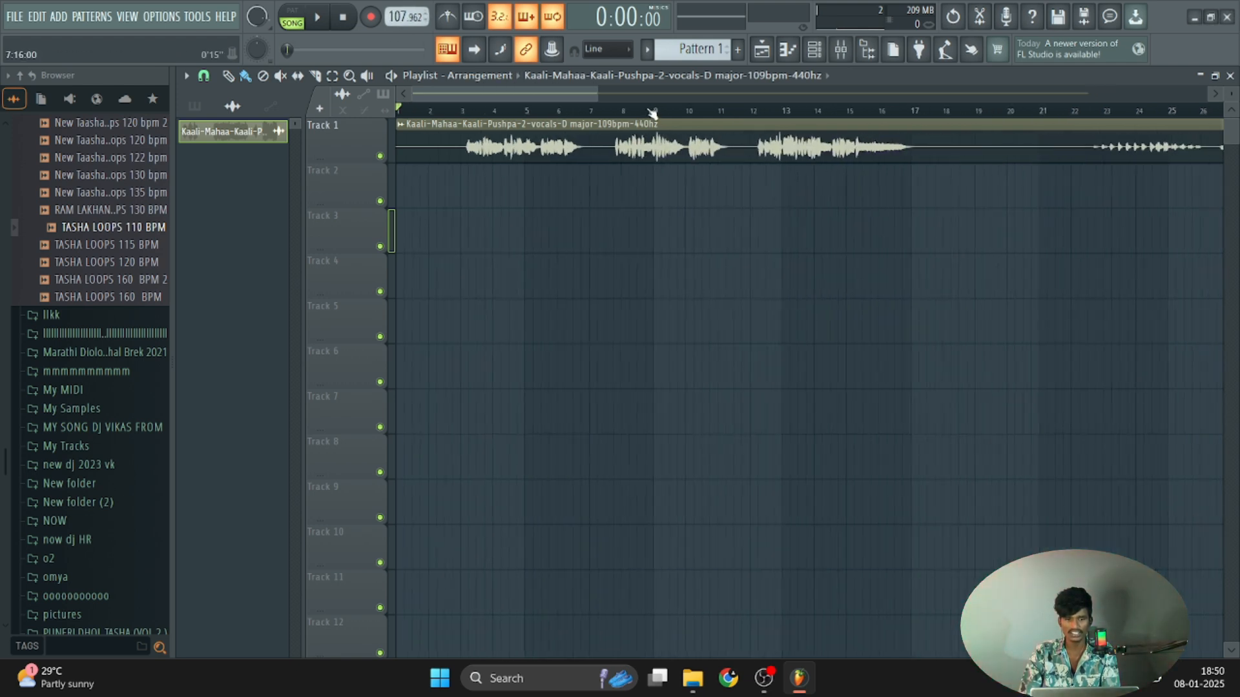
scroll(522, 140, down, 3)
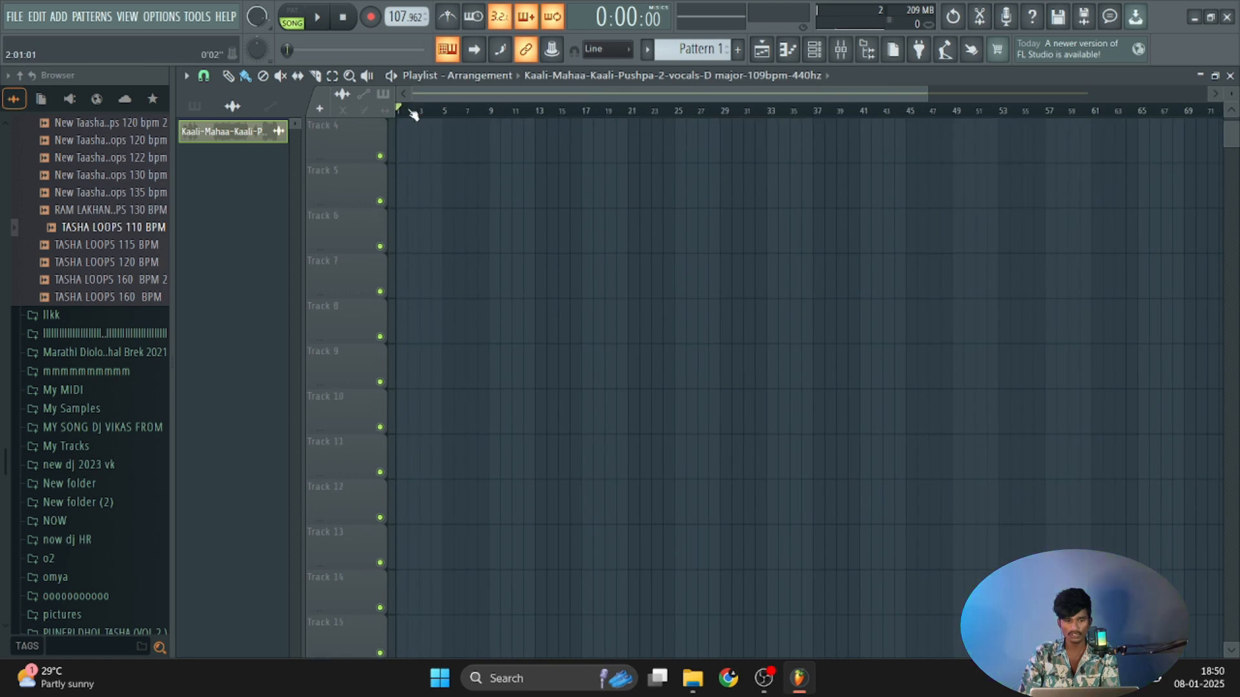
scroll(429, 189, up, 3)
scroll(828, 120, up, 5)
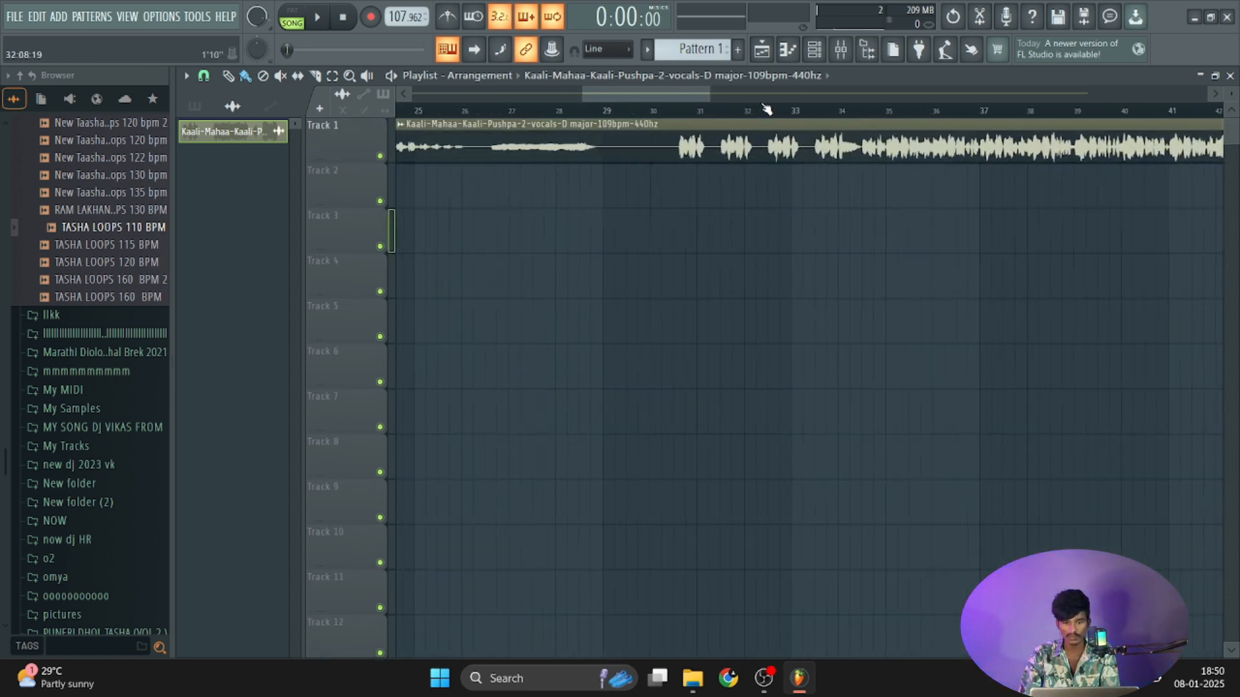
scroll(848, 124, up, 3)
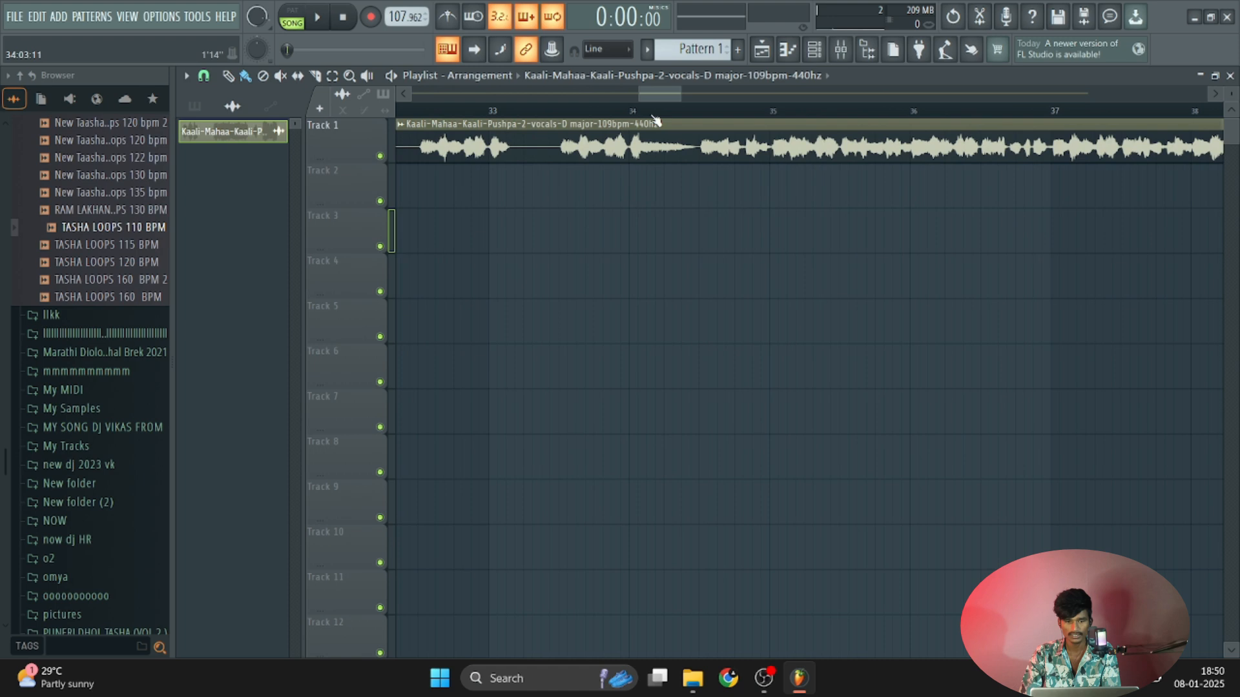
scroll(697, 109, up, 2)
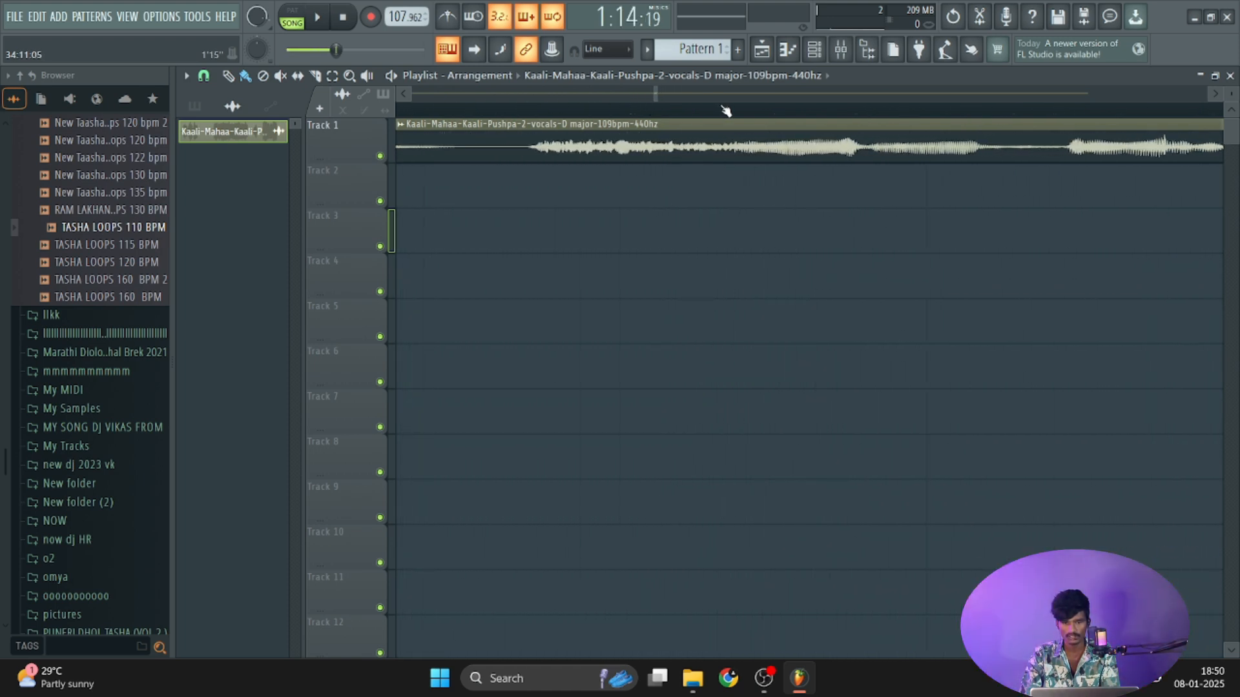
scroll(727, 111, down, 2)
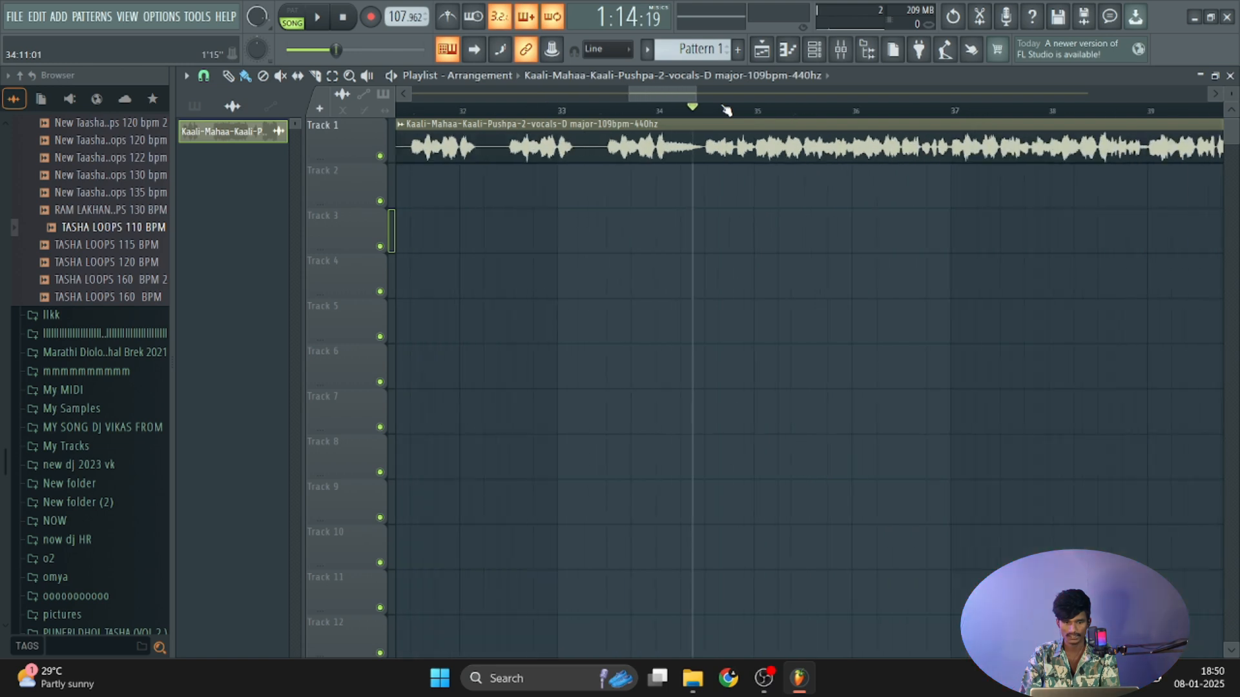
scroll(767, 110, down, 2)
scroll(747, 109, up, 2)
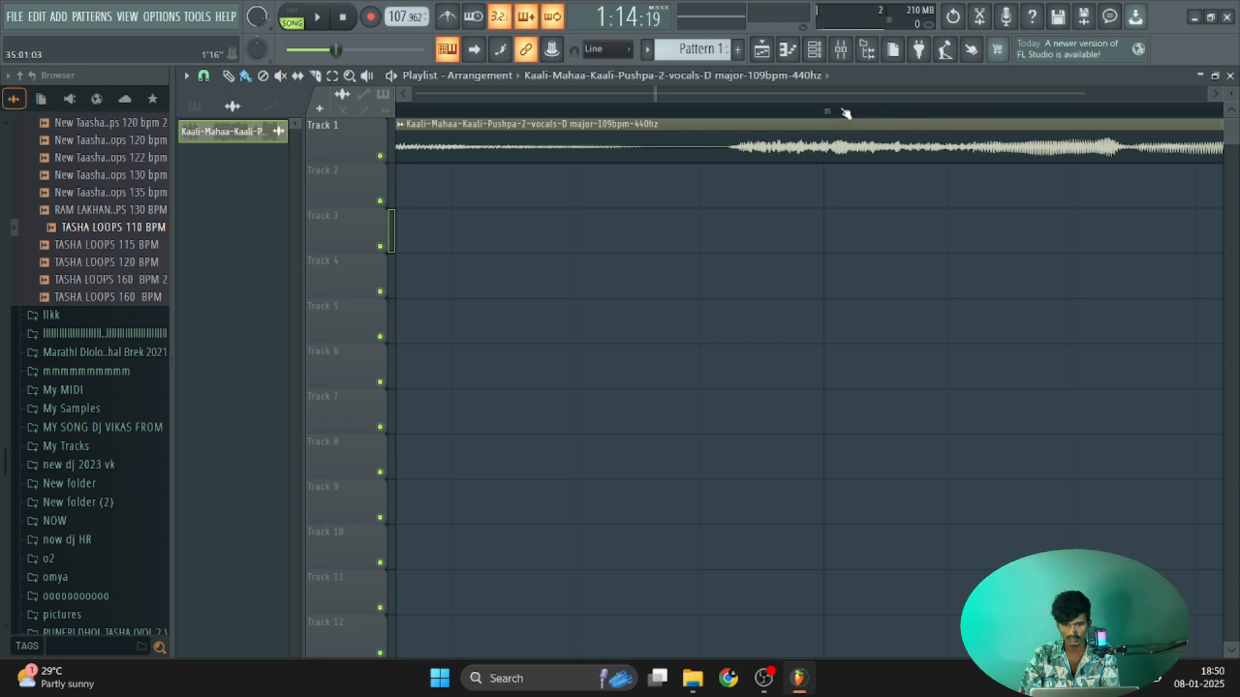
scroll(822, 97, up, 2)
scroll(885, 115, down, 3)
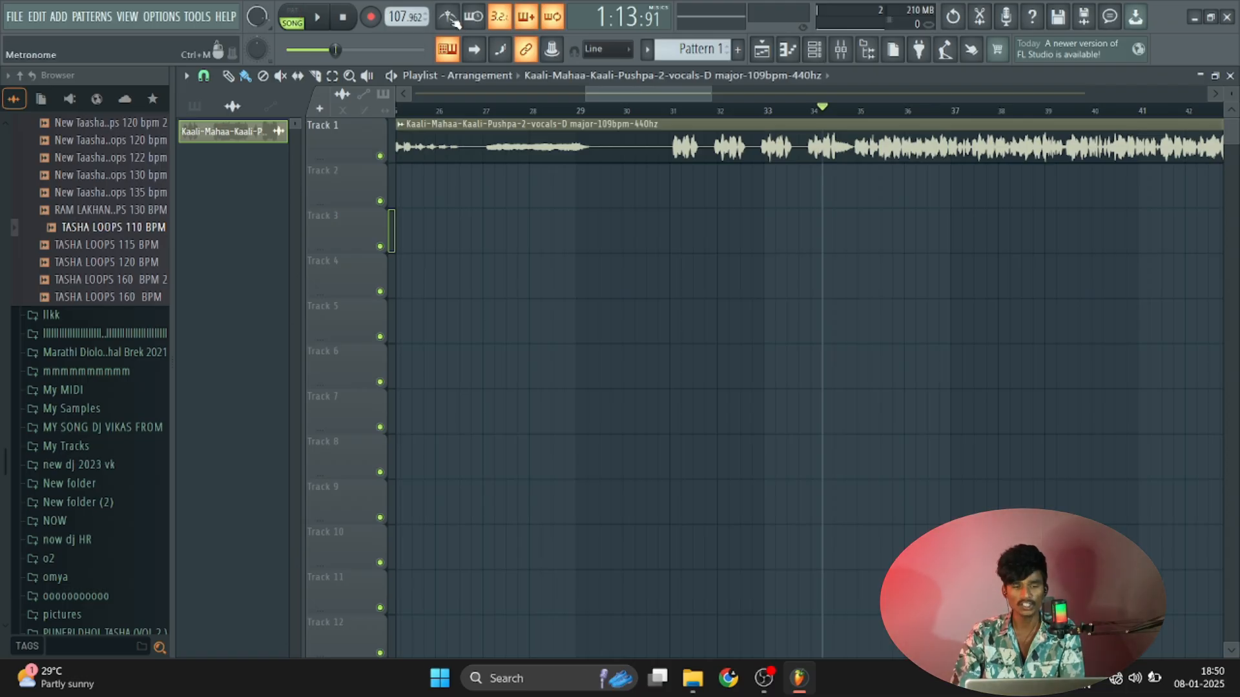
- Turn on the metronome and open the Windows list of sound output devices
click(1155, 678)
click(1197, 582)
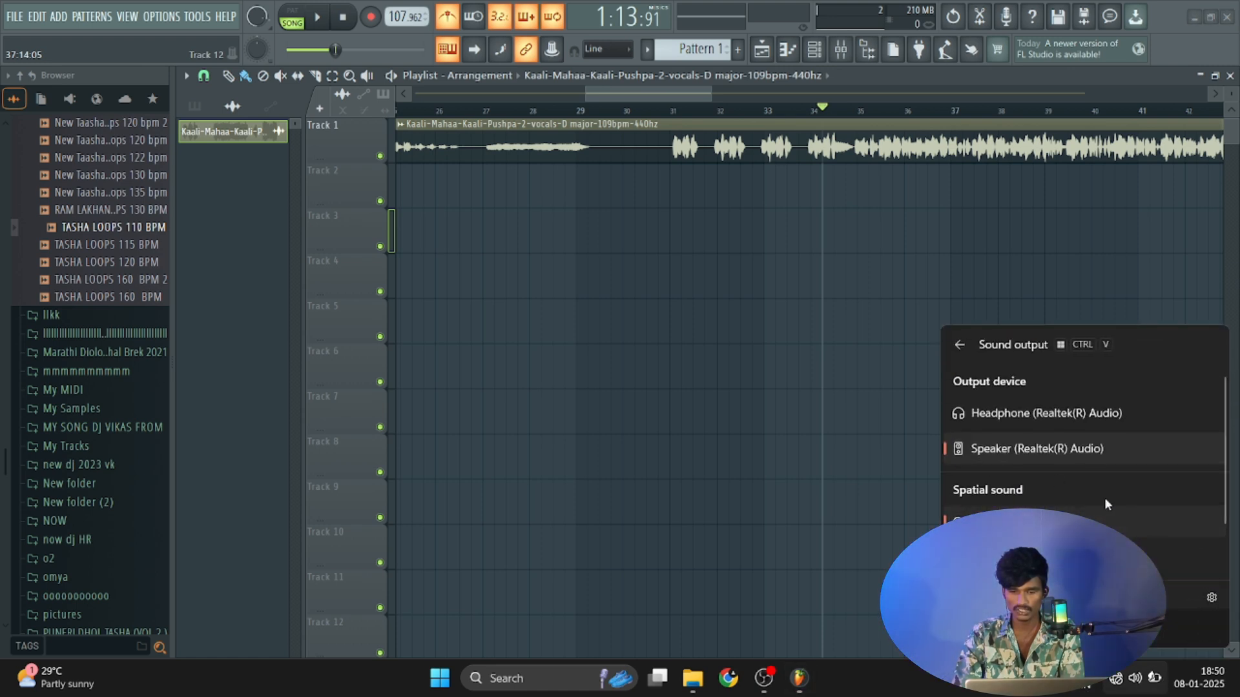
- Play the vocals from about bar 34 with the metronome to check their timing
click(824, 108)
key(space)
scroll(850, 111, up, 3)
scroll(869, 111, down, 4)
scroll(933, 111, up, 4)
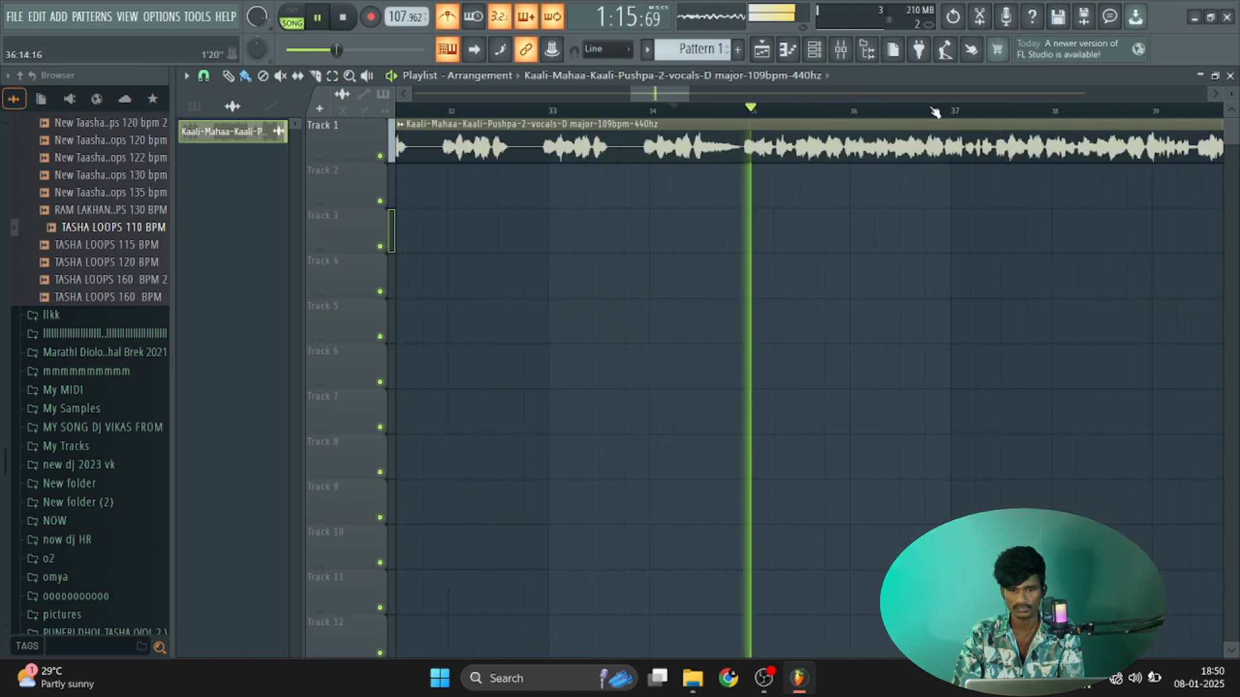
scroll(735, 96, up, 2)
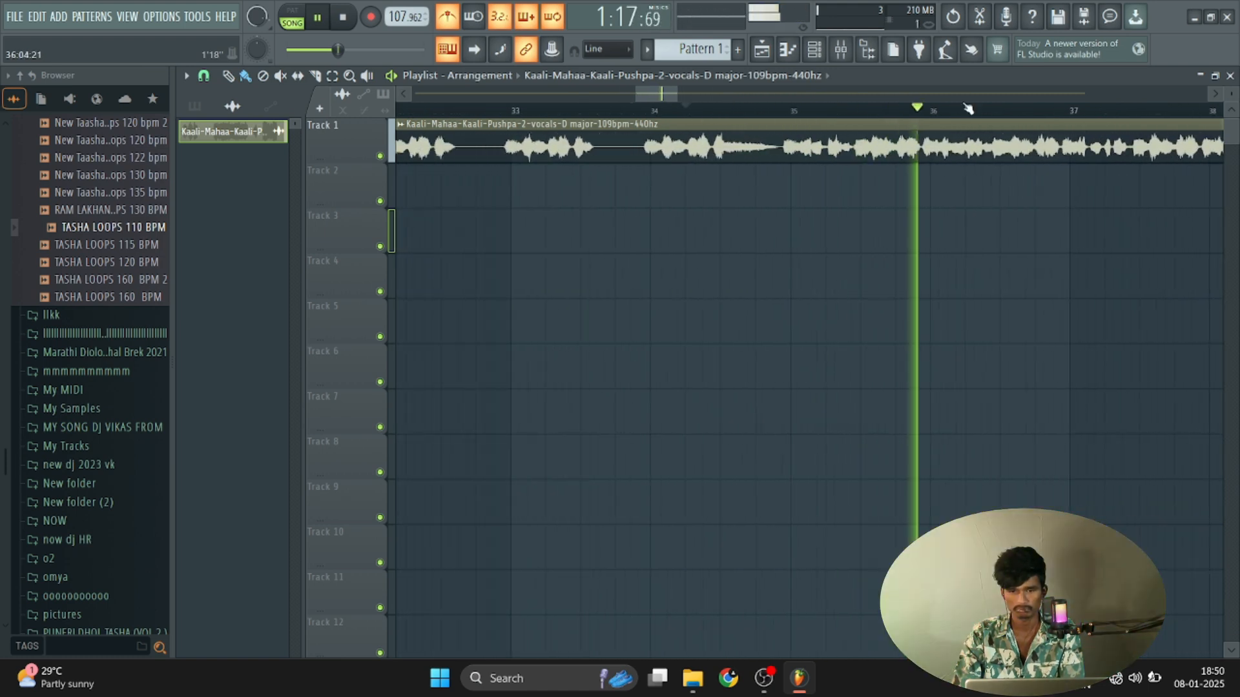
scroll(704, 99, up, 2)
key(space)
- Shift the vocal clip slightly earlier relative to bar 35 and play it back against the metronome
scroll(694, 102, left, 5)
scroll(694, 102, right, 7)
scroll(469, 117, up, 2)
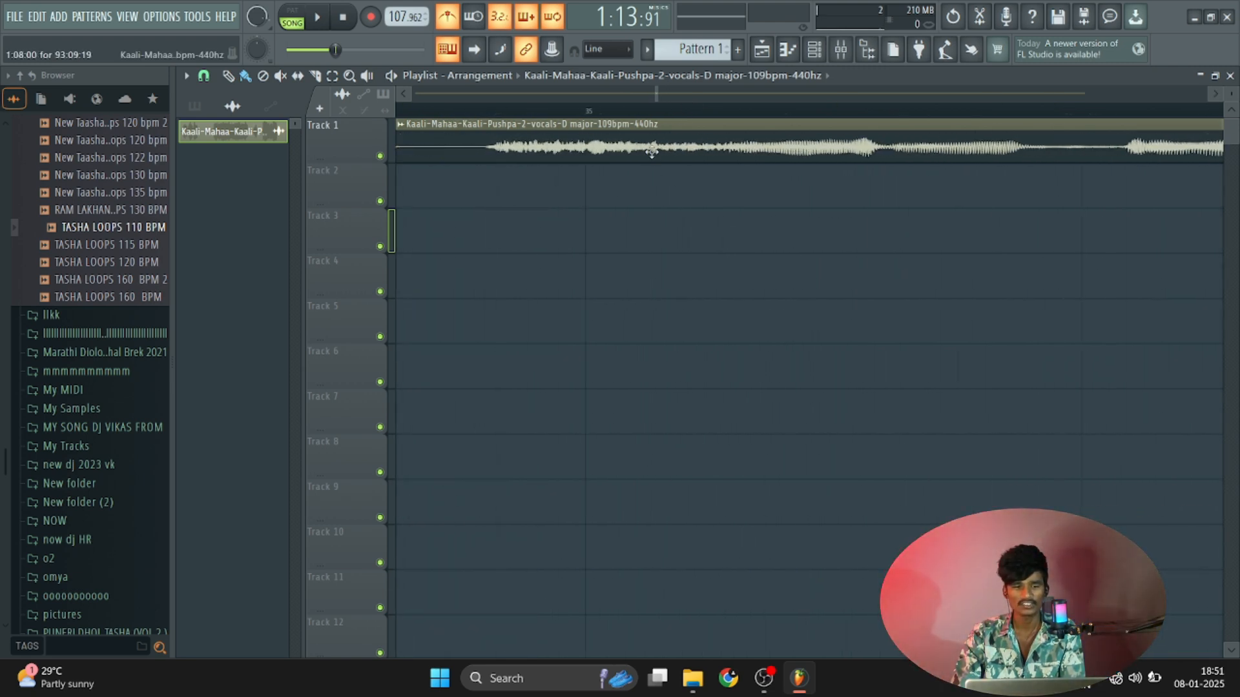
drag(652, 152, 586, 150)
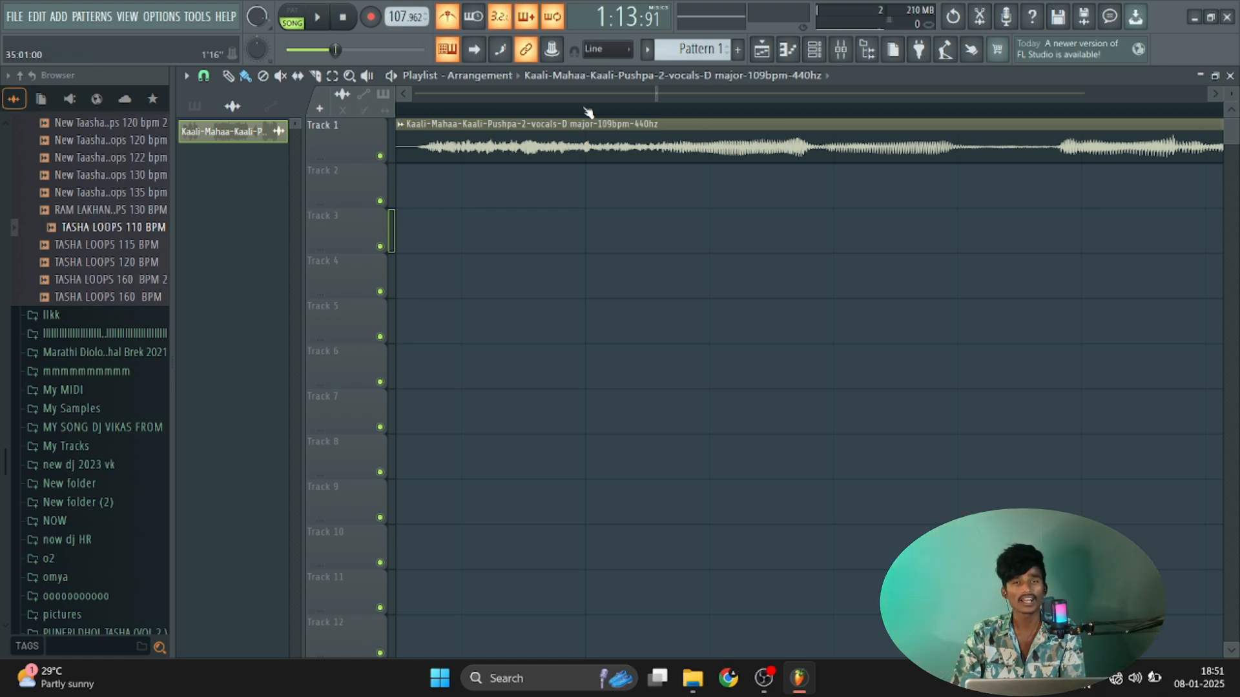
scroll(577, 108, down, 3)
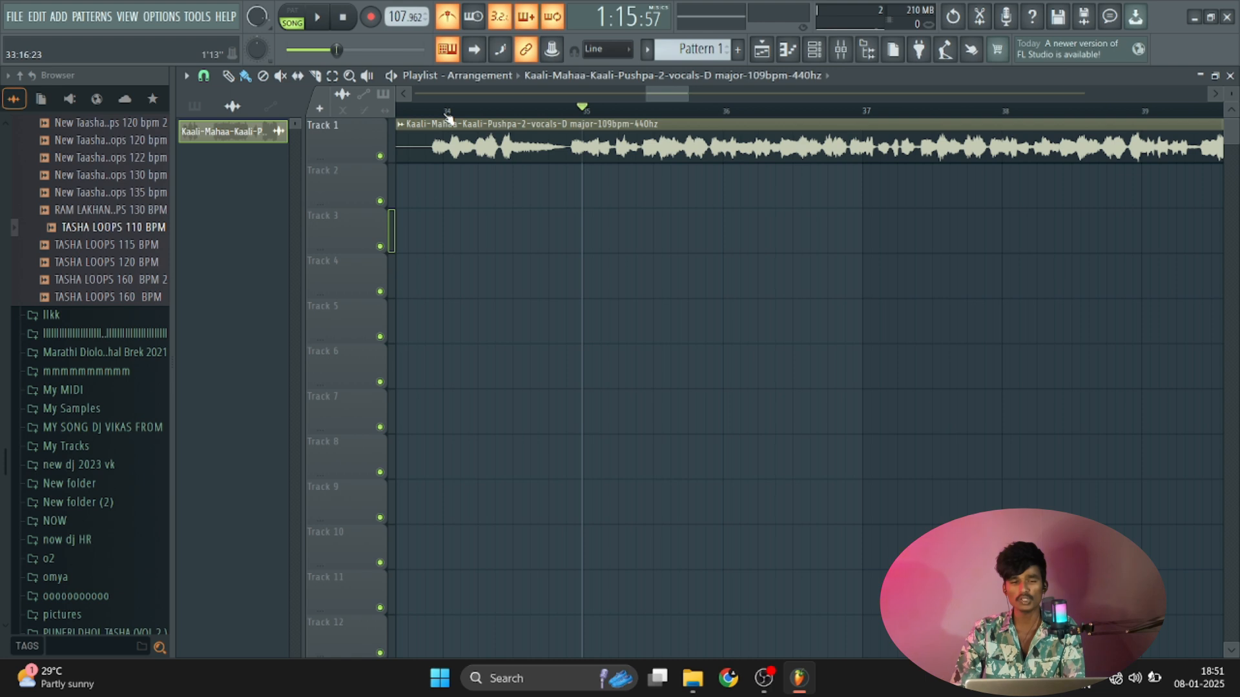
key(space)
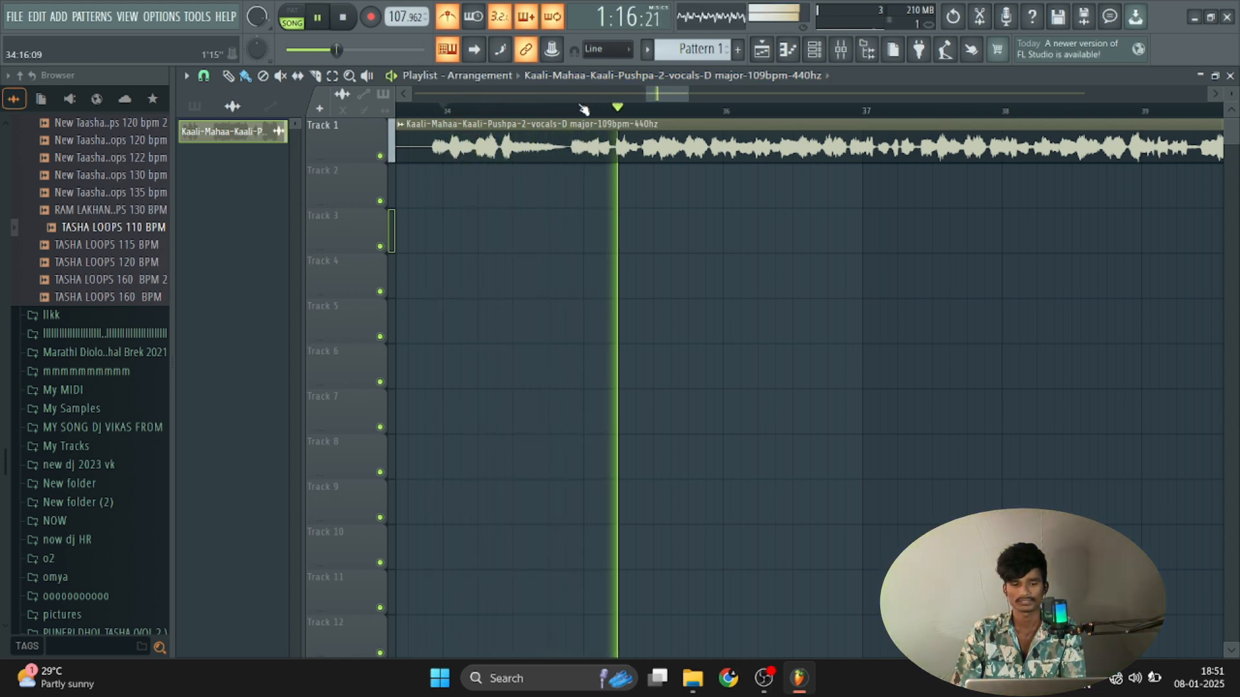
- Nudge the vocal clip's start to 1:07:17 and replay the vocals from the middle of bar 34 against the metronome
scroll(591, 110, up, 3)
scroll(592, 111, up, 5)
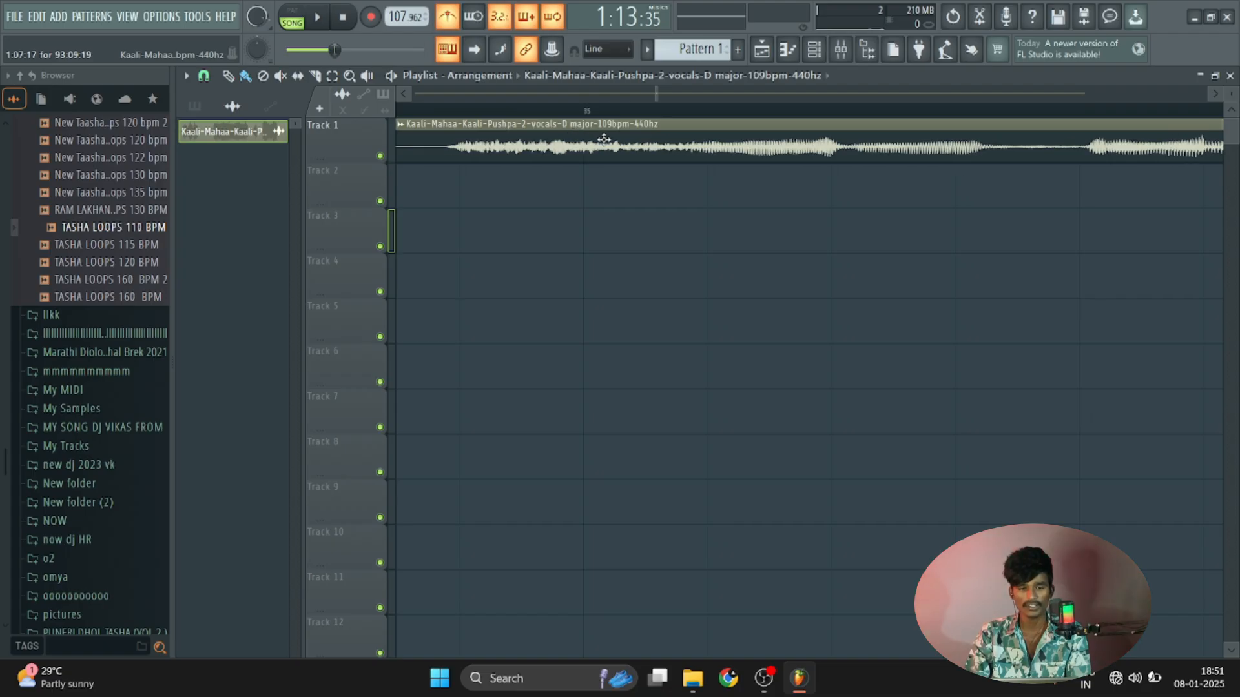
scroll(584, 109, down, 3)
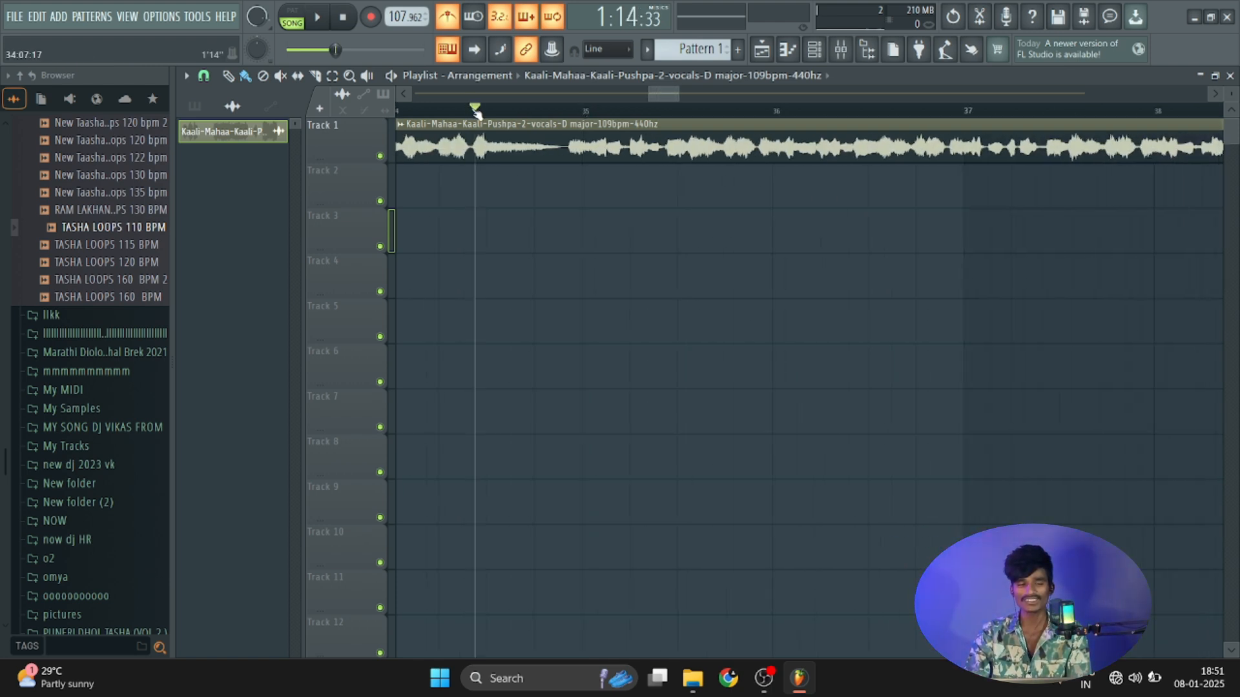
key(space)
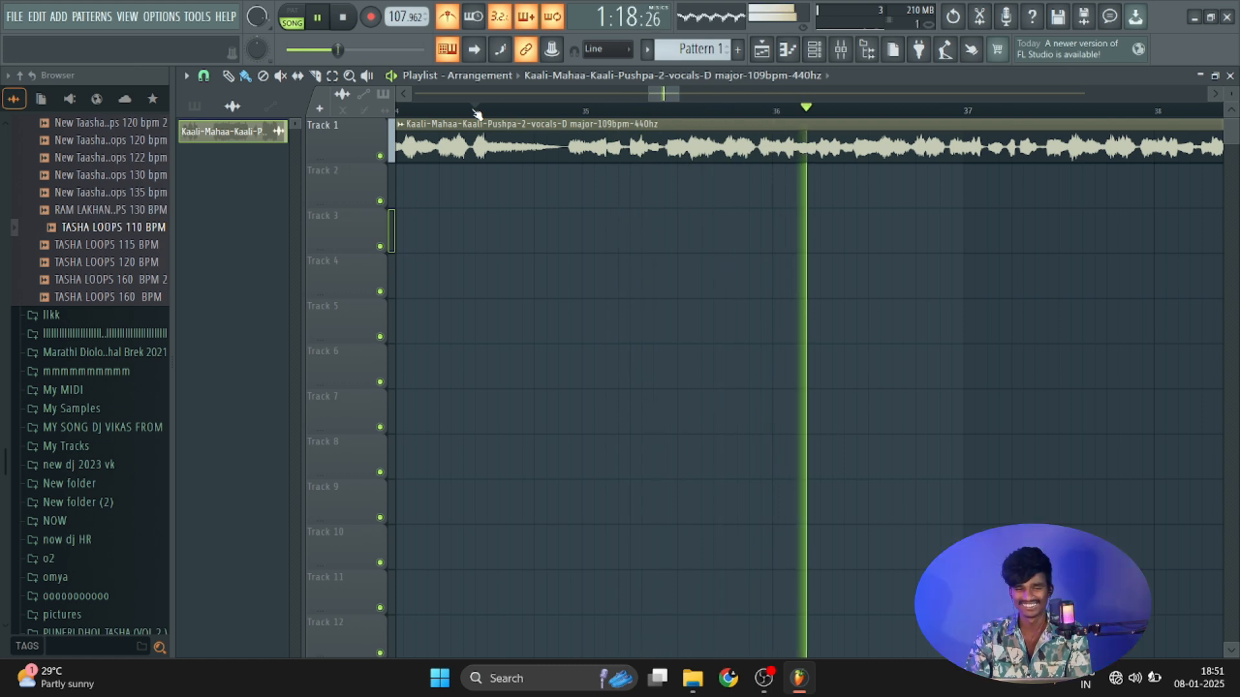
click(476, 111)
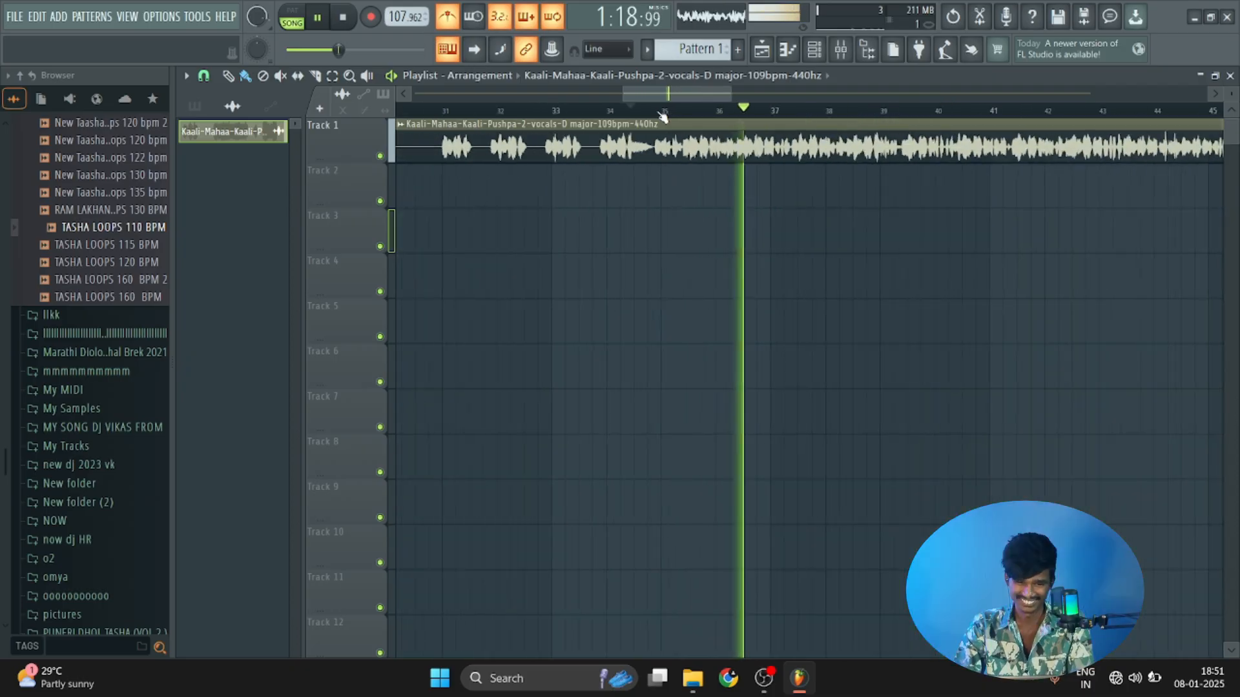
key(space)
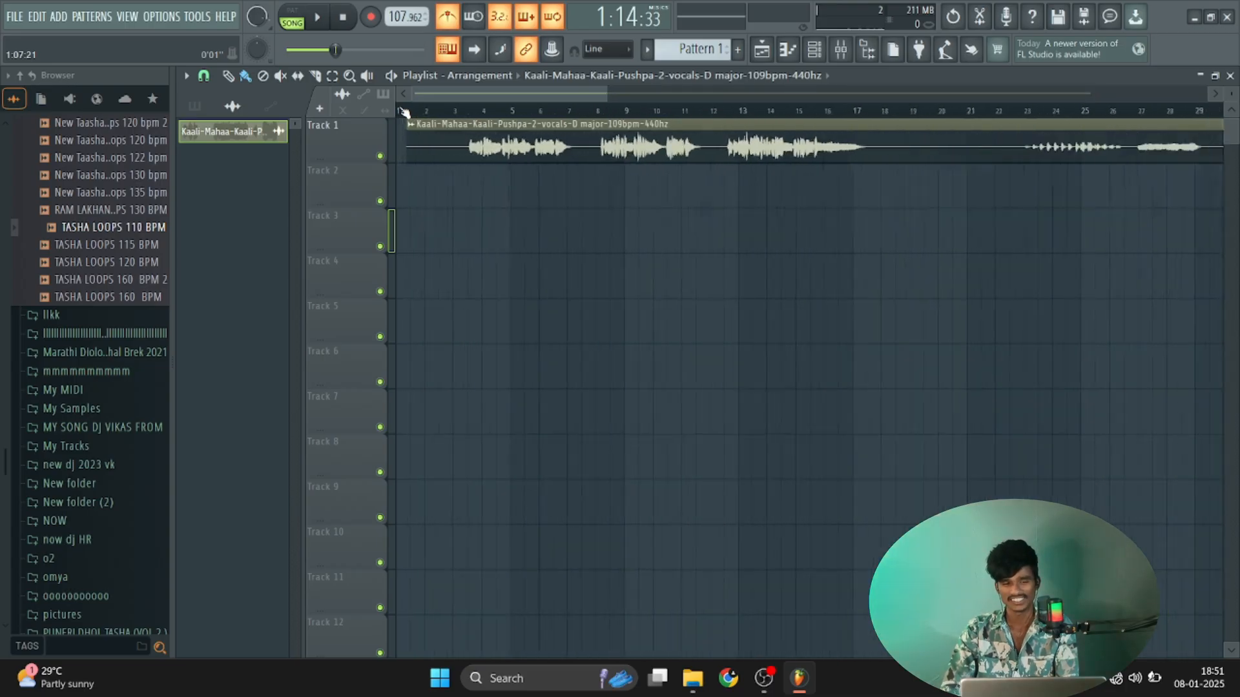
- Trim the silent beginning of the vocal clip up to bar 2 and move the clip back to the start of bar 1
scroll(404, 112, up, 10)
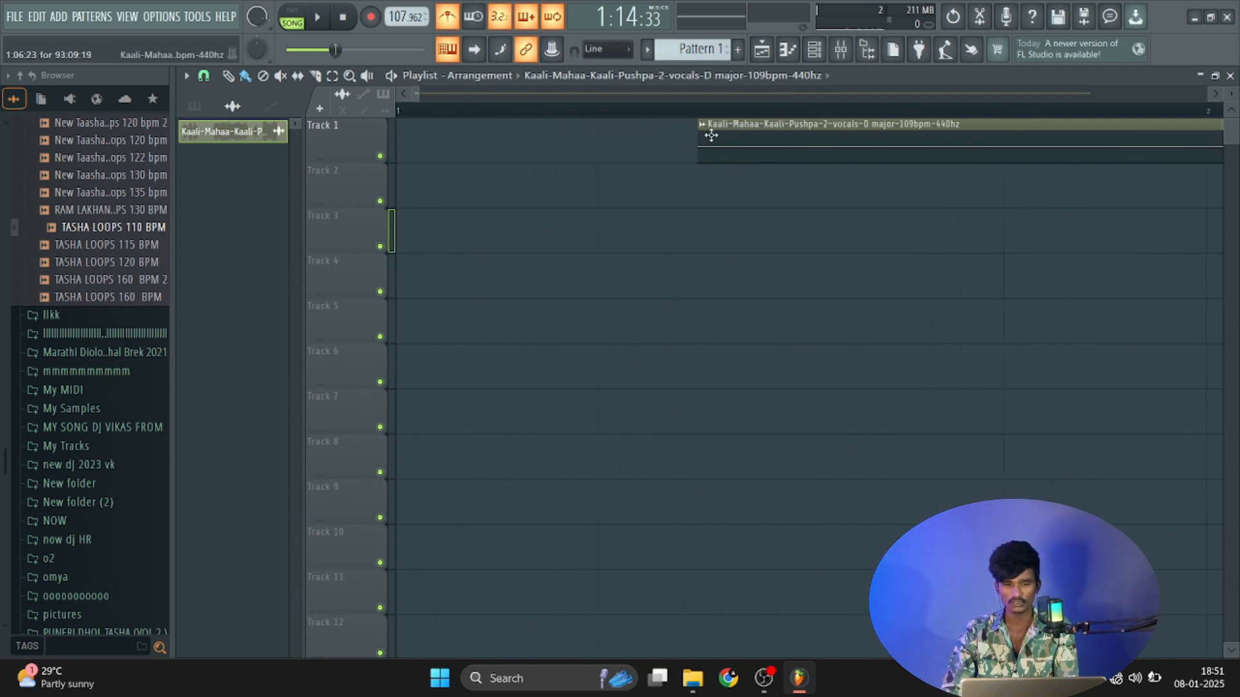
drag(696, 142, 1219, 154)
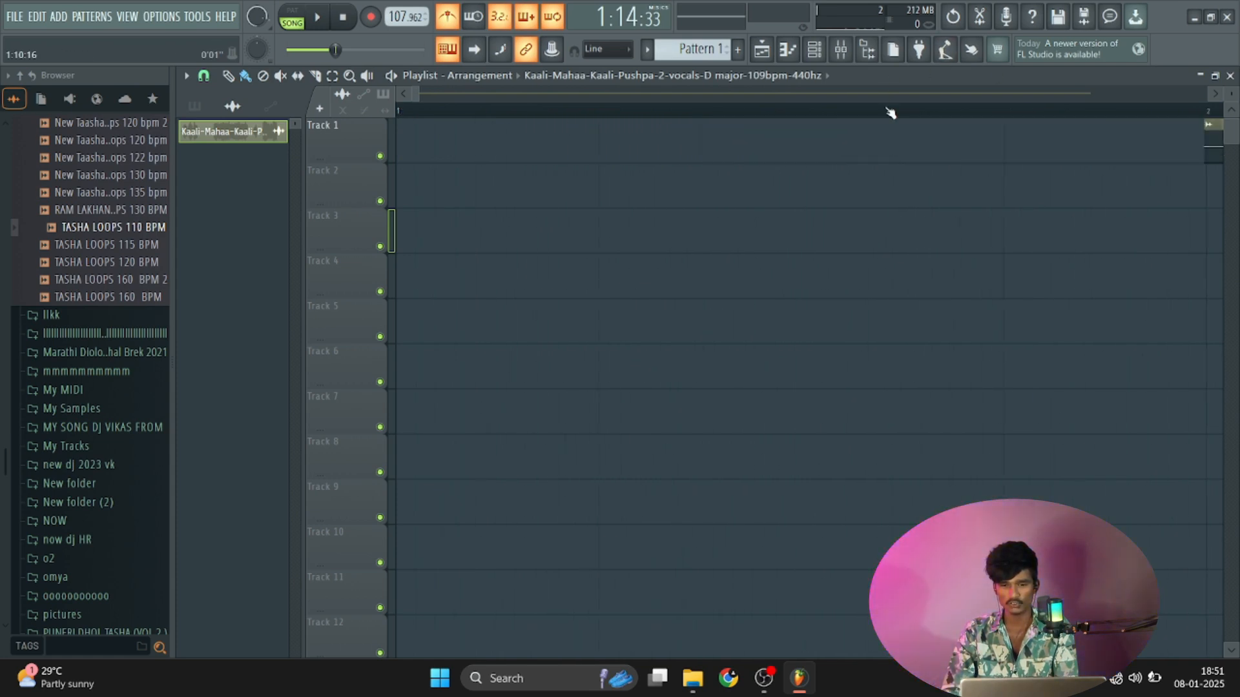
scroll(891, 111, down, 3)
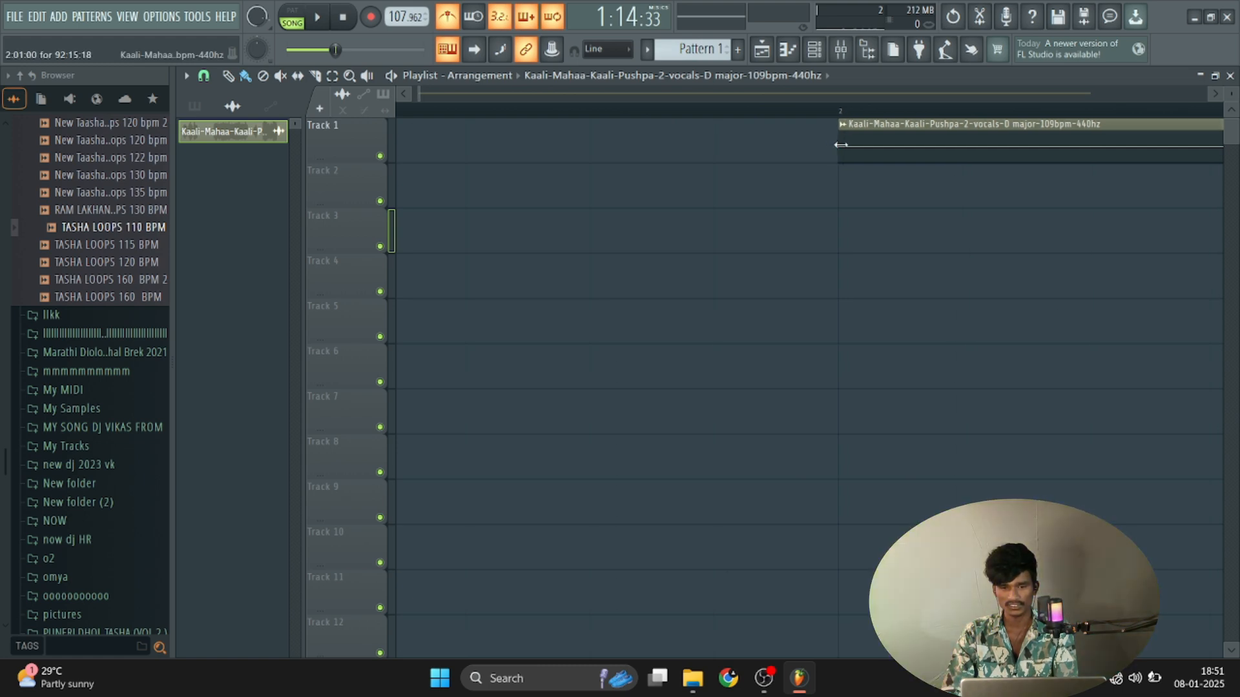
scroll(843, 110, down, 8)
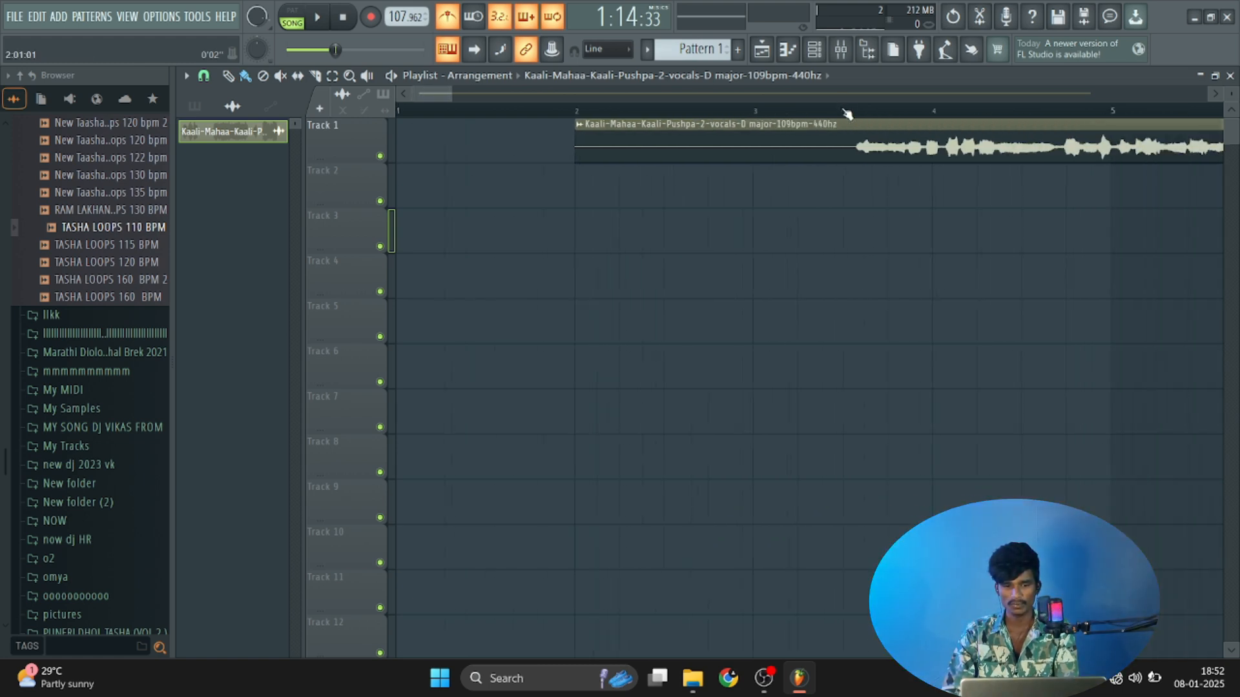
drag(859, 129, 609, 96)
scroll(601, 114, down, 8)
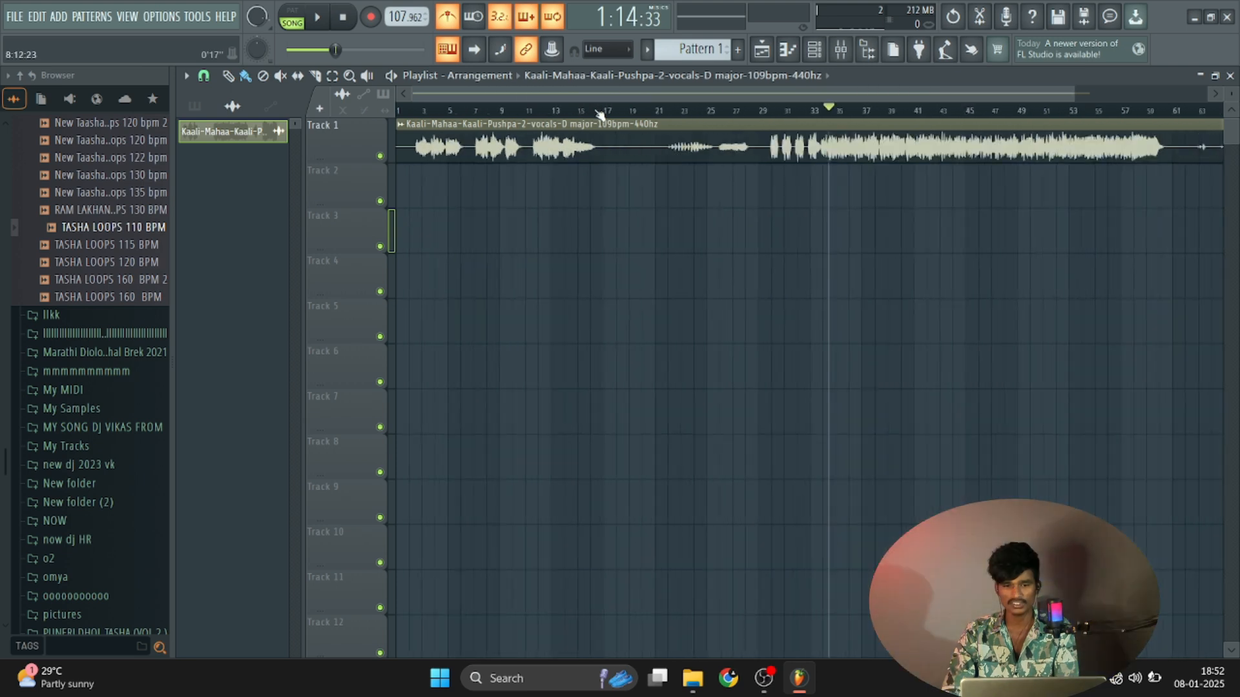
- Play the repositioned vocals from about bar 32 with the metronome to verify their alignment with the beat
scroll(645, 111, up, 6)
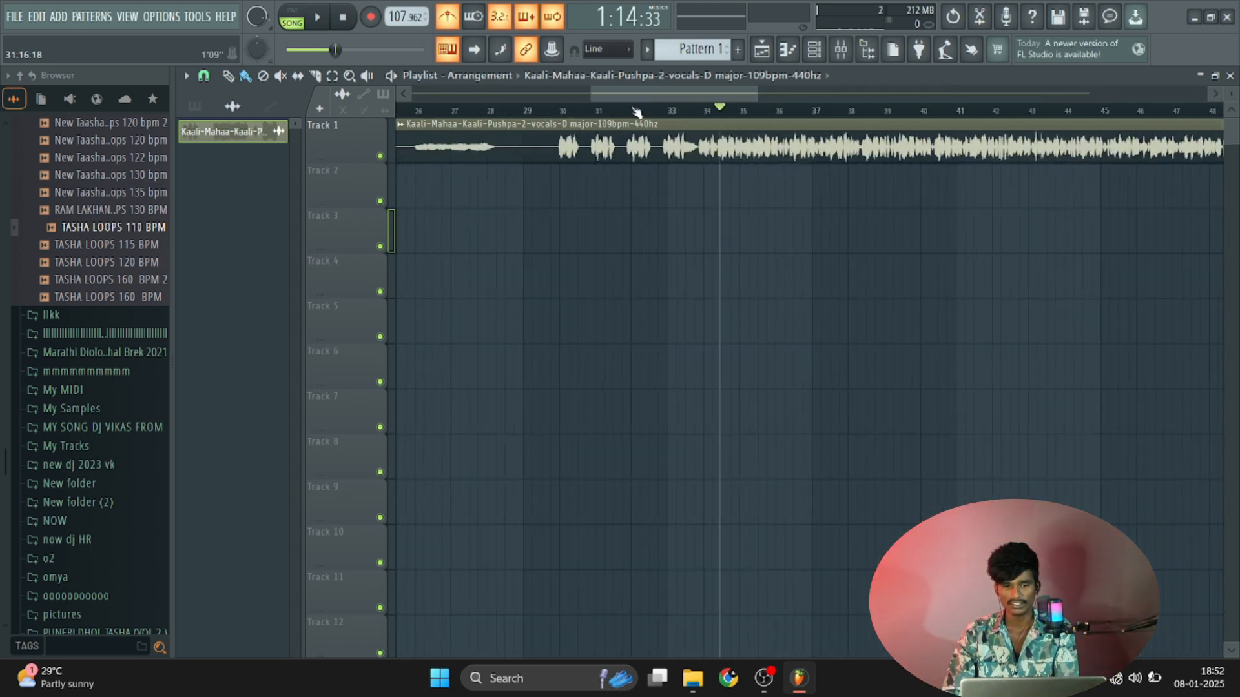
key(space)
scroll(671, 99, left, 3)
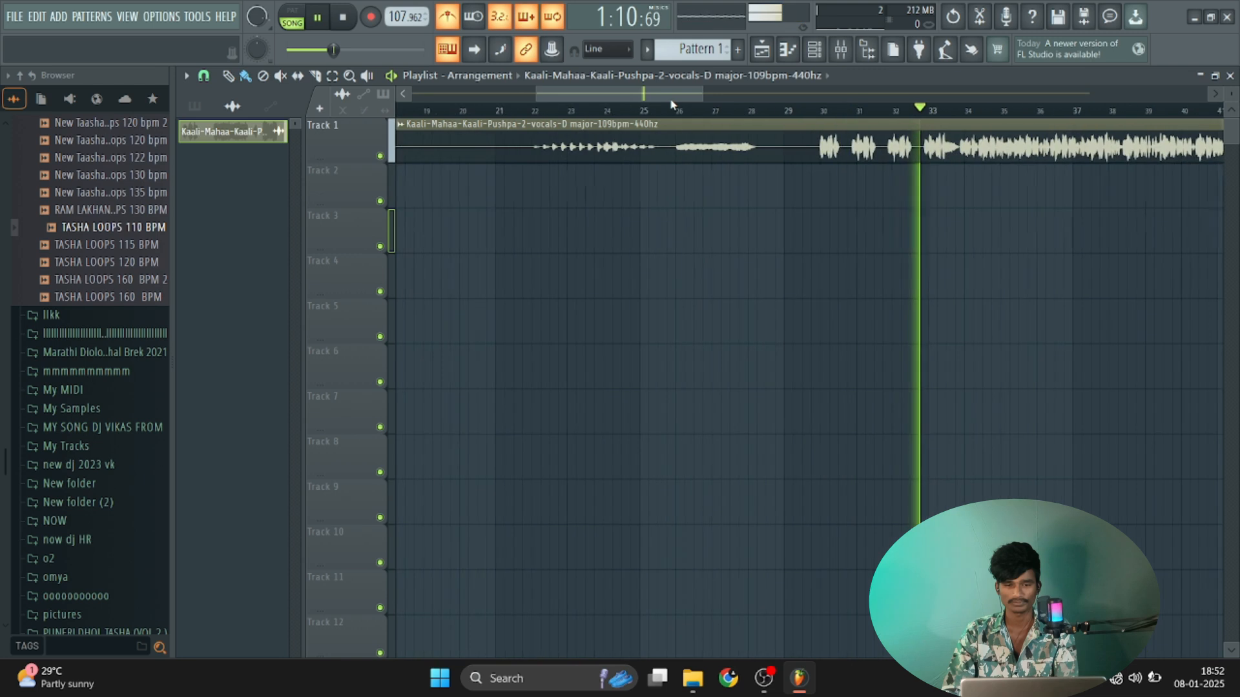
scroll(998, 97, up, 3)
scroll(998, 98, down, 3)
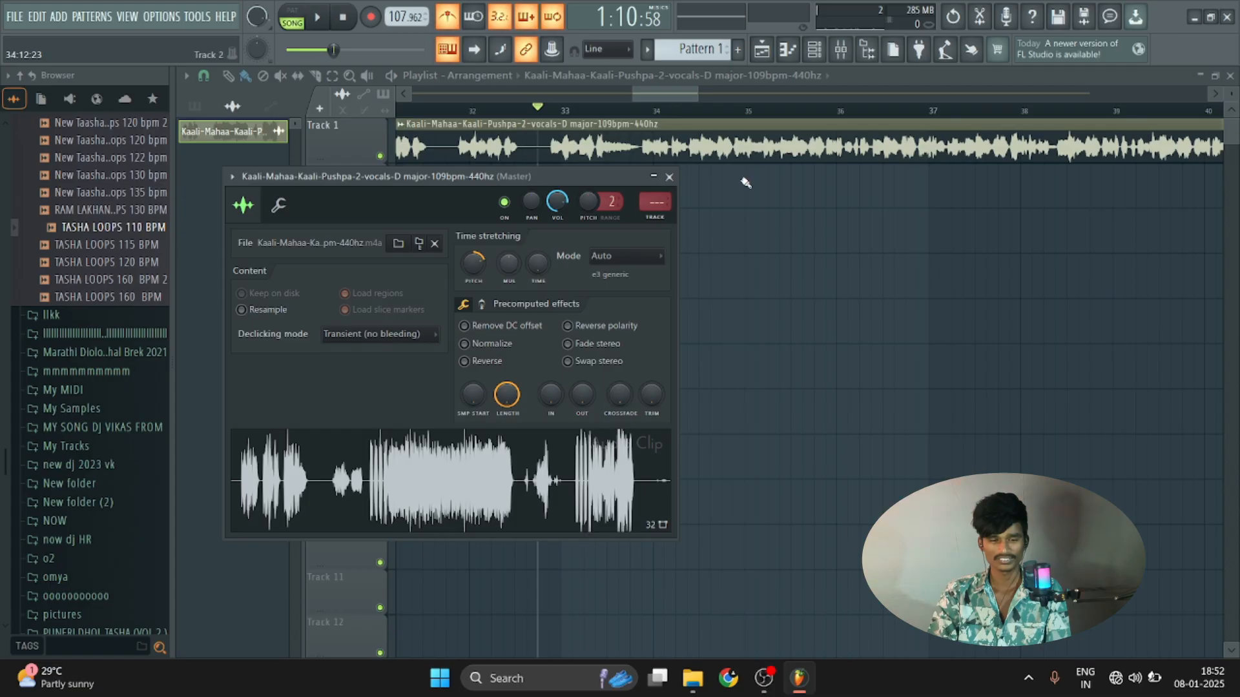
- Play the vocals from just before bar 33 with the metronome to recheck the clip's timing
click(548, 110)
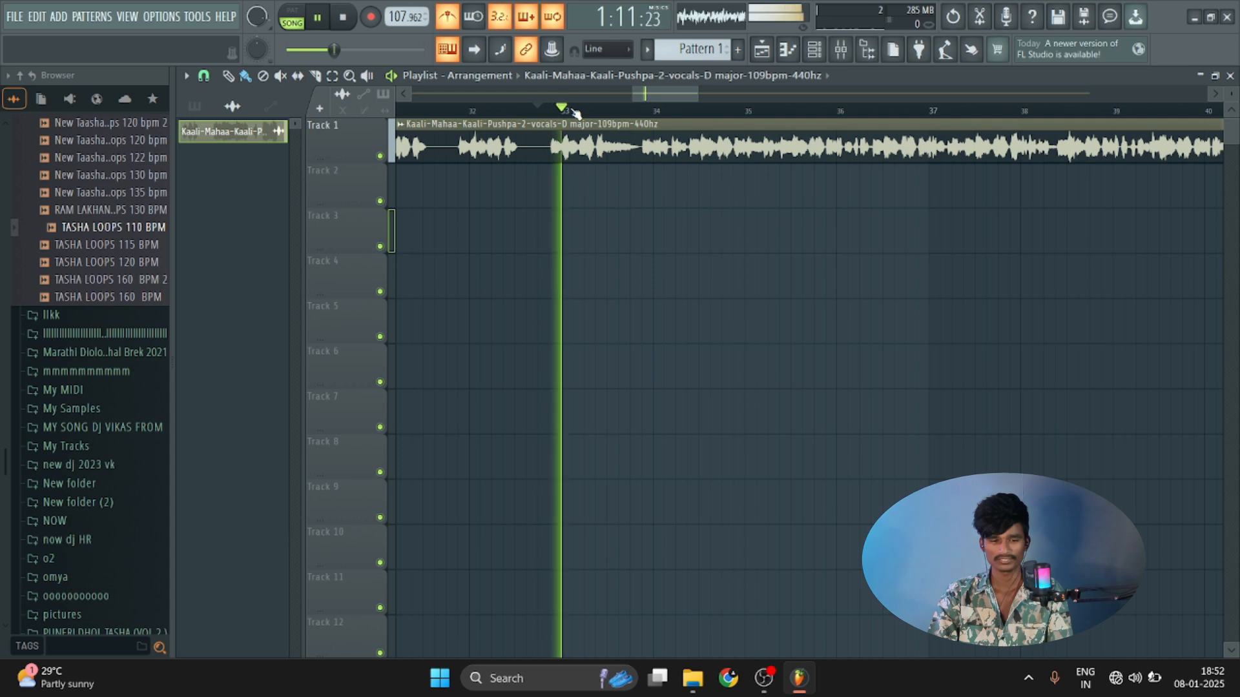
scroll(595, 116, down, 2)
scroll(618, 123, up, 2)
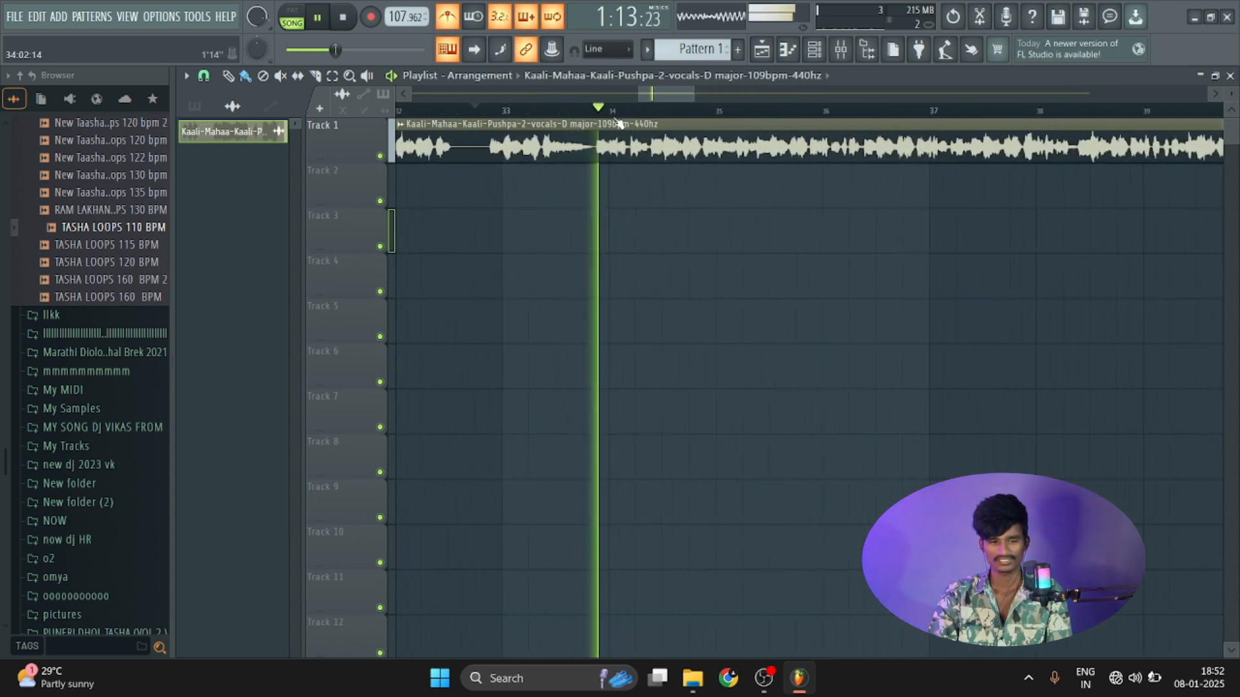
scroll(618, 123, down, 3)
key(space)
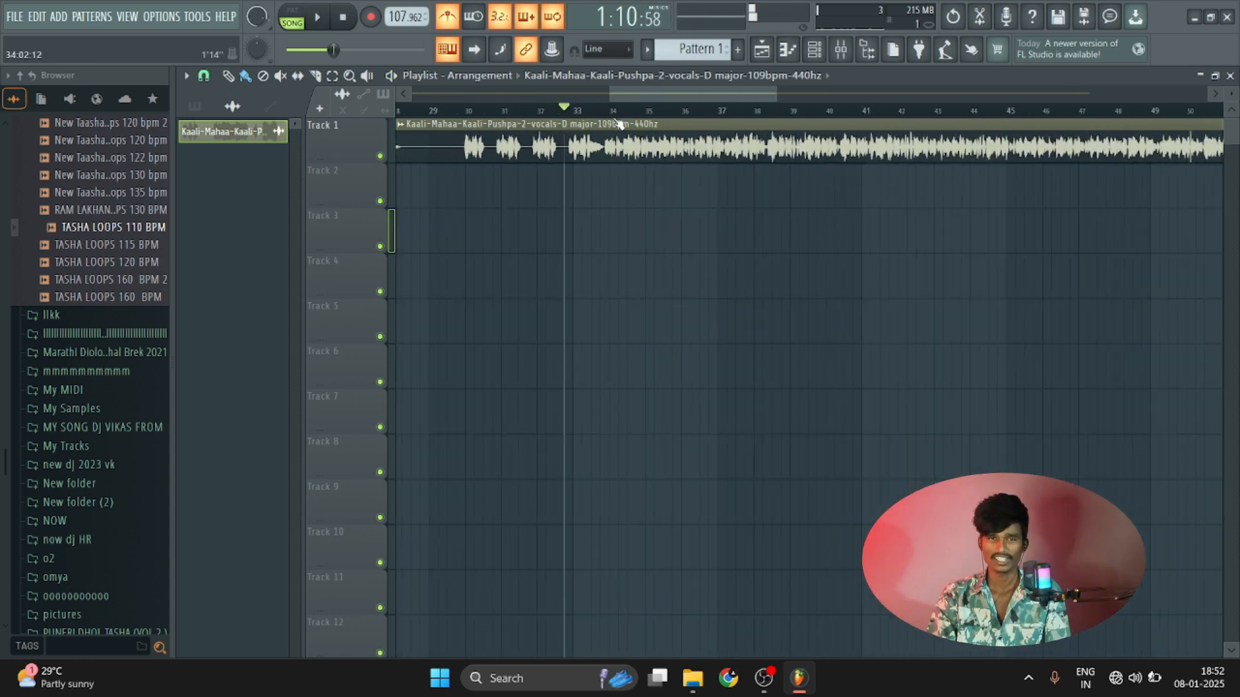
scroll(577, 121, up, 3)
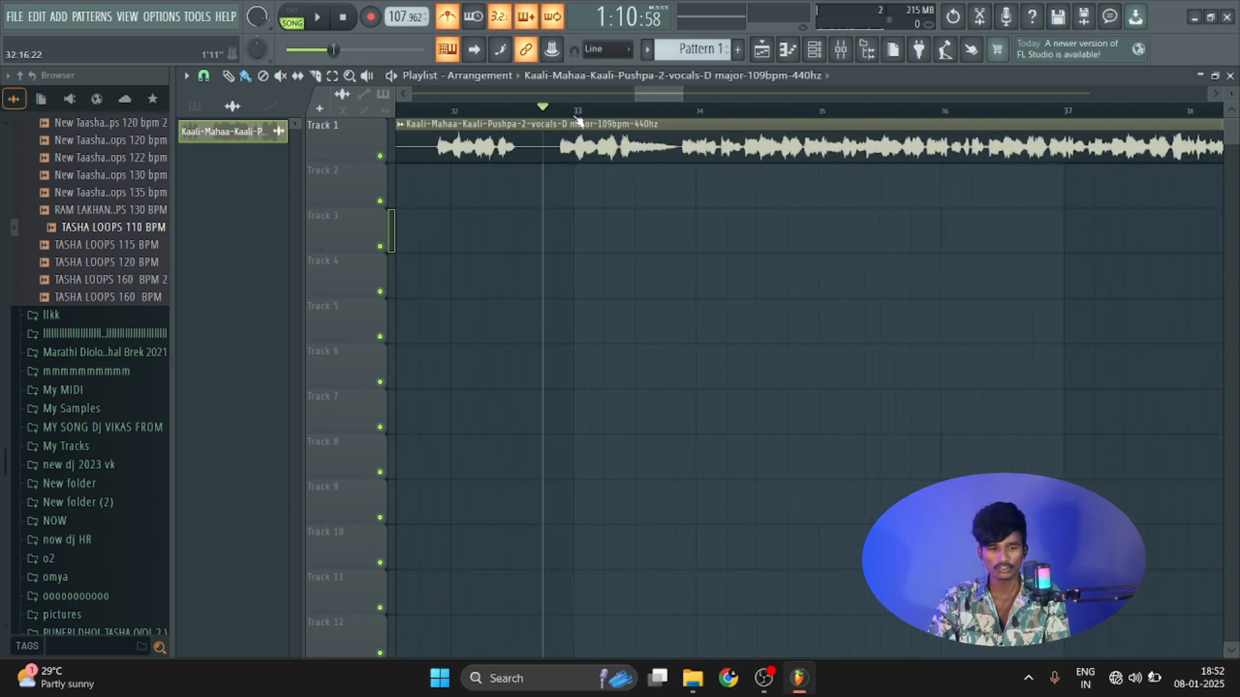
- Place a copy of the vocal clip on Track 2 and align its start with the original at bar 1
click(562, 185)
mouse_move(633, 186)
mouse_down()
mouse_move(14, 102)
mouse_move(5, 201)
mouse_up()
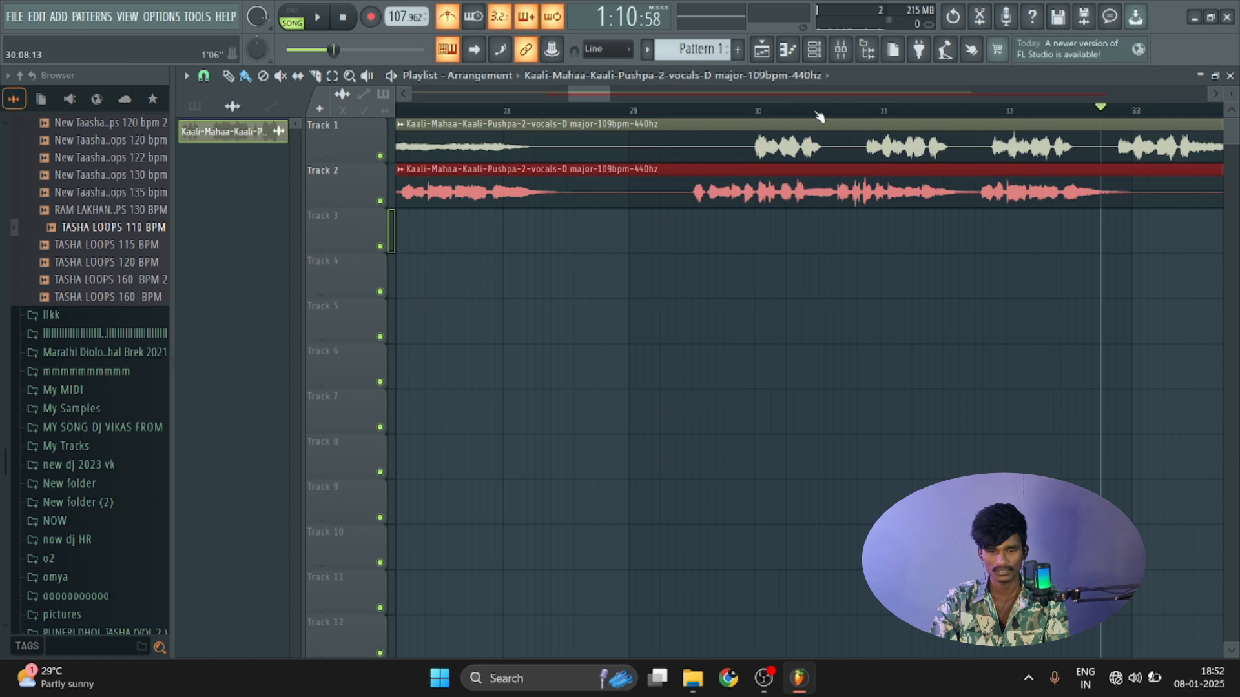
scroll(819, 116, down, 4)
scroll(851, 230, up, 1)
drag(794, 189, 4, 188)
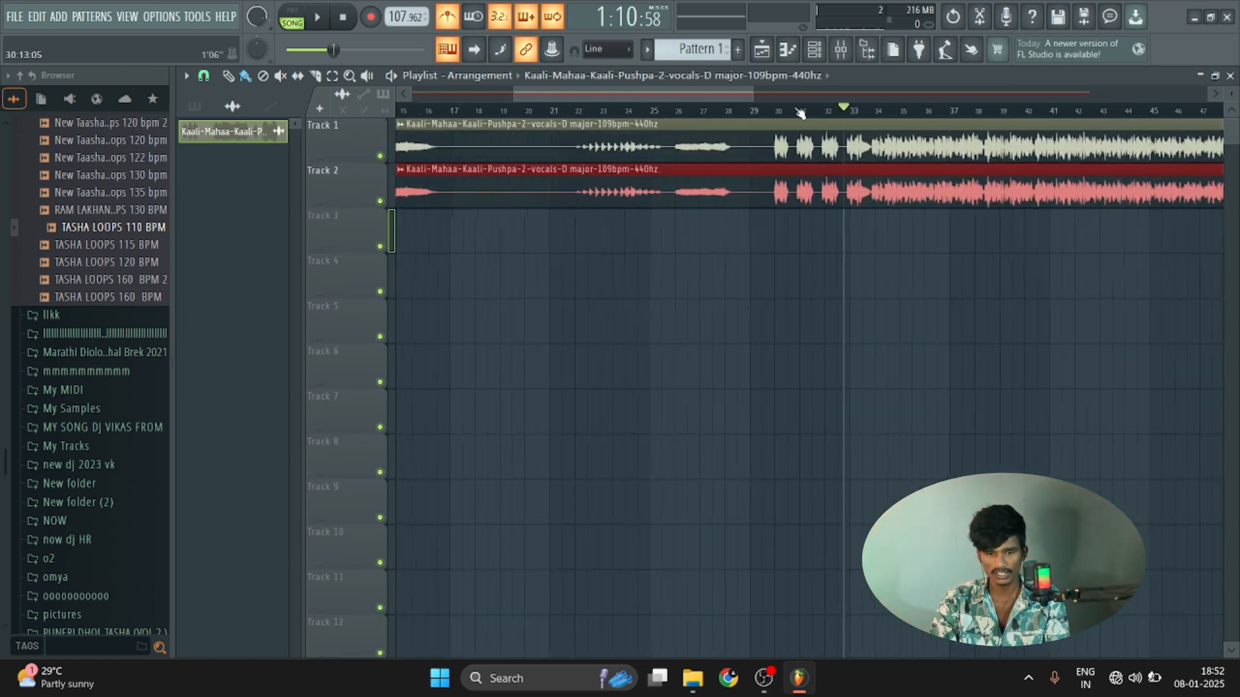
scroll(813, 111, down, 5)
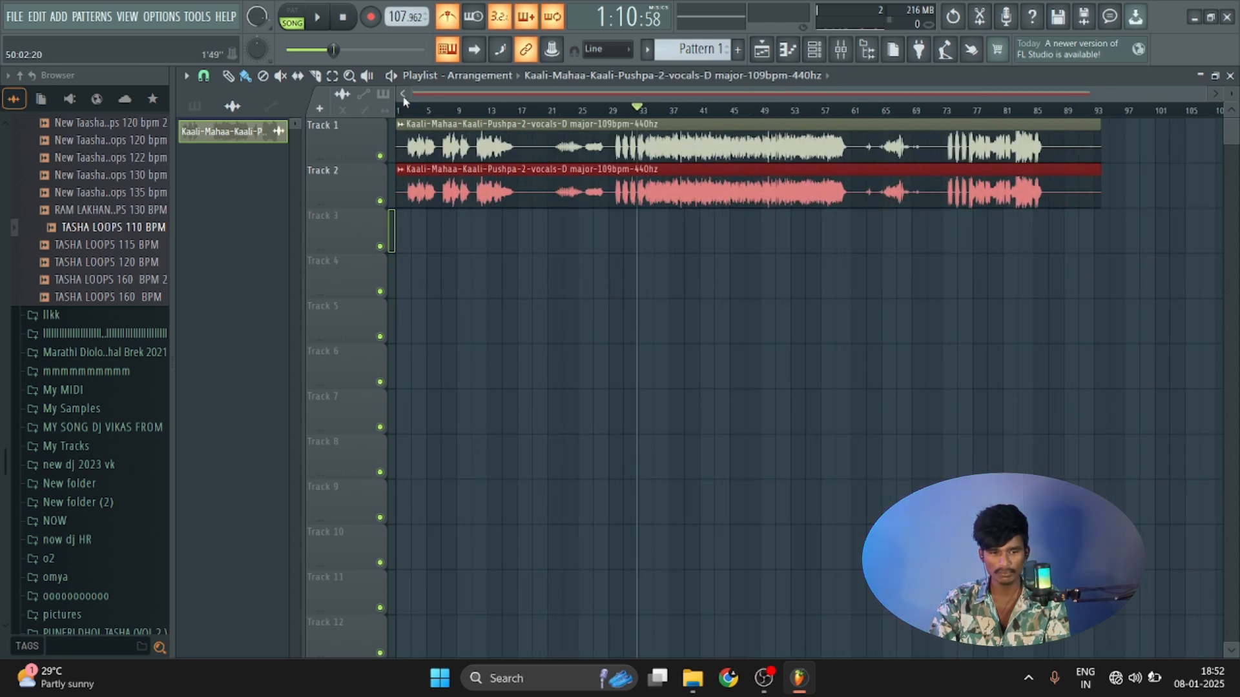
scroll(407, 99, up, 8)
click(402, 99)
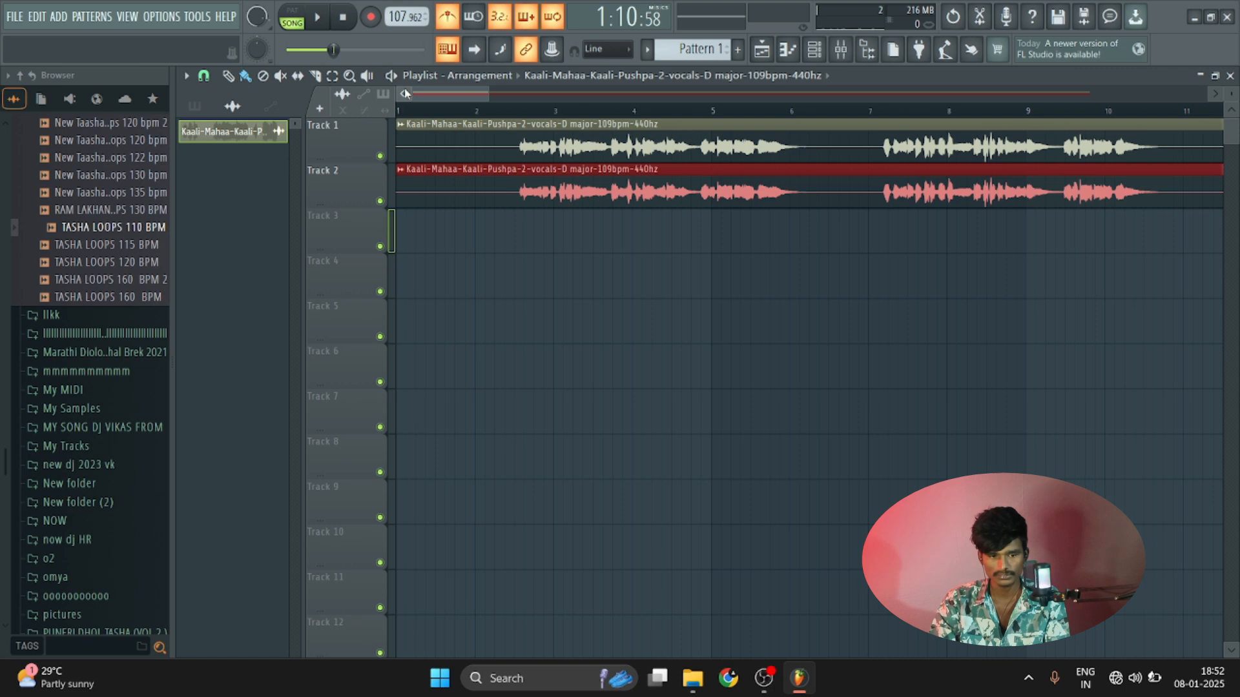
- Make the copied vocal clip on Track 2 unique as a sample and move it down to Track 3
click(401, 170)
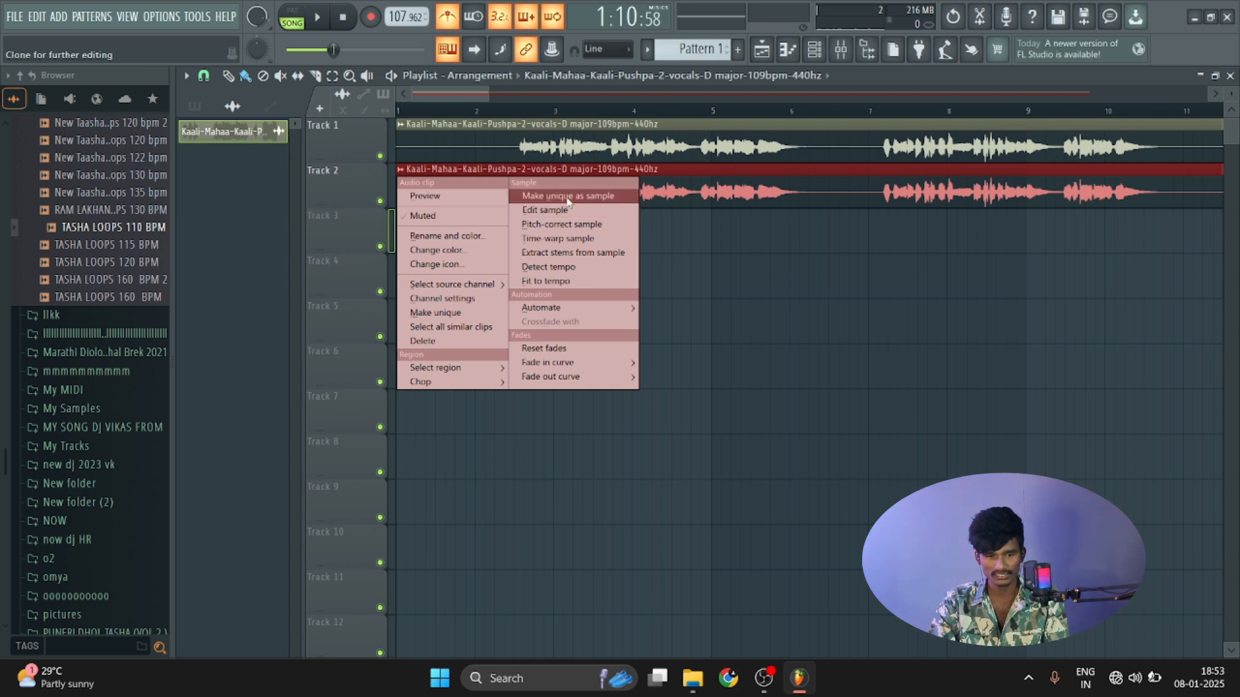
click(570, 198)
click(498, 359)
drag(477, 194, 436, 213)
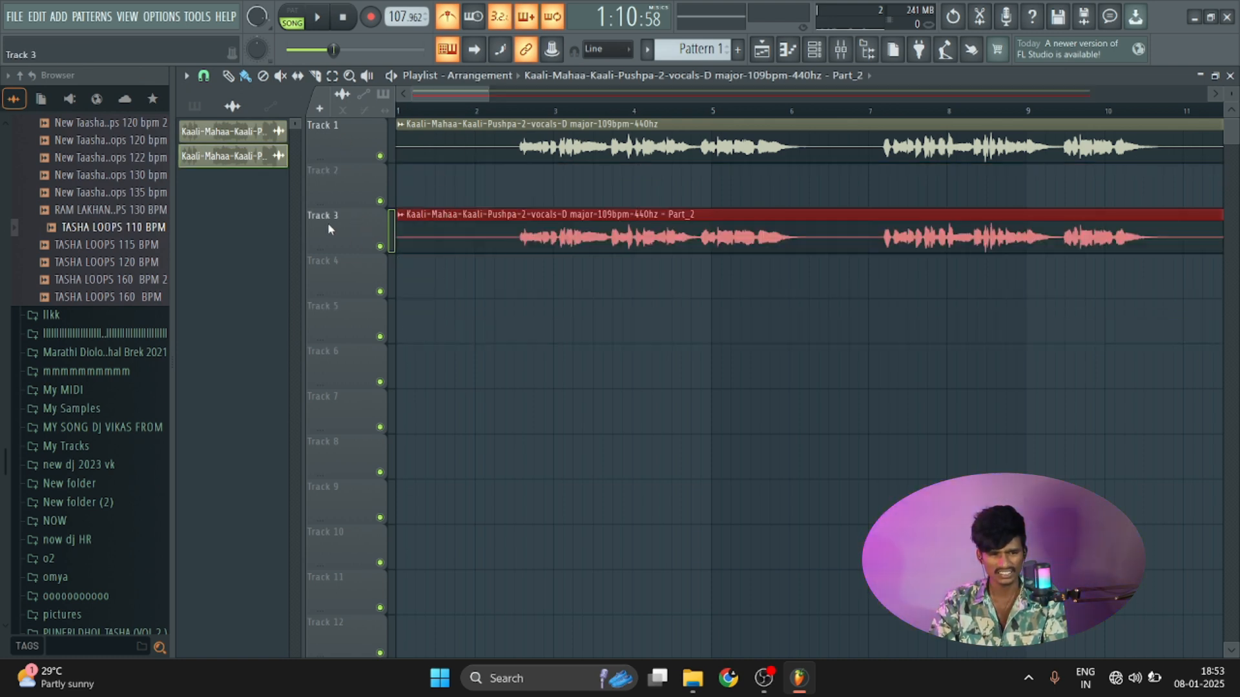
- Route the Part_2 vocal clip to mixer track 2 and the original vocal clip to mixer track 1
double_click(483, 237)
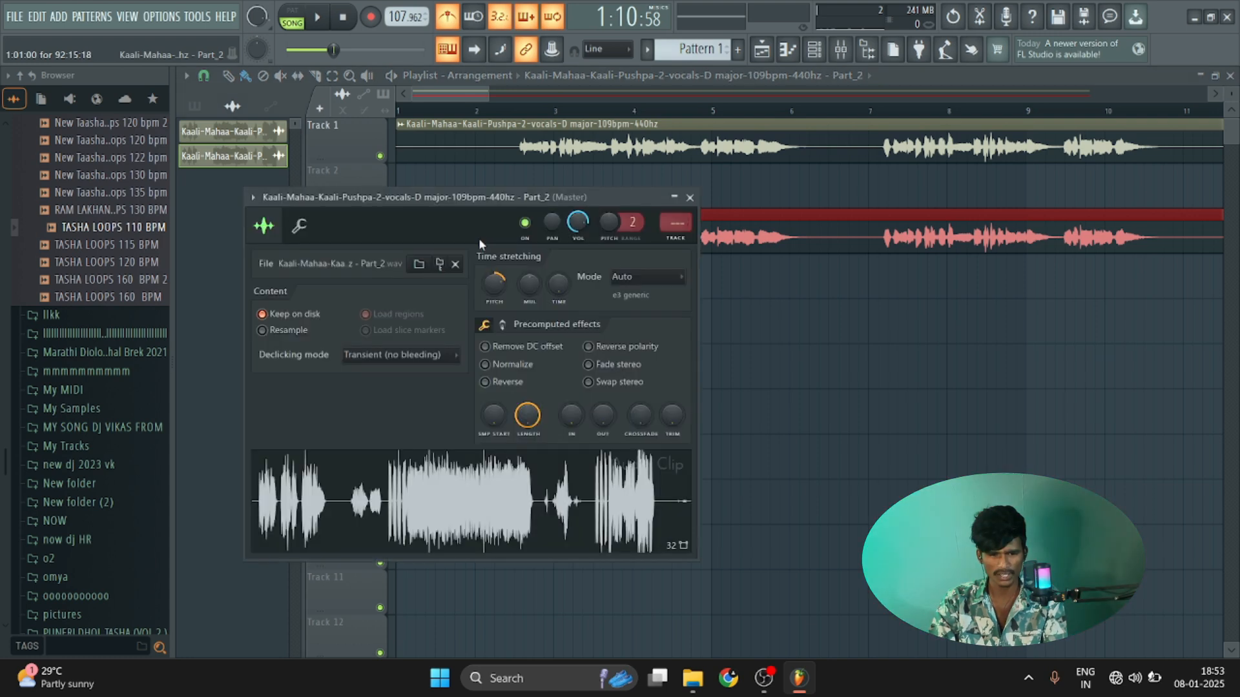
drag(676, 222, 676, 217)
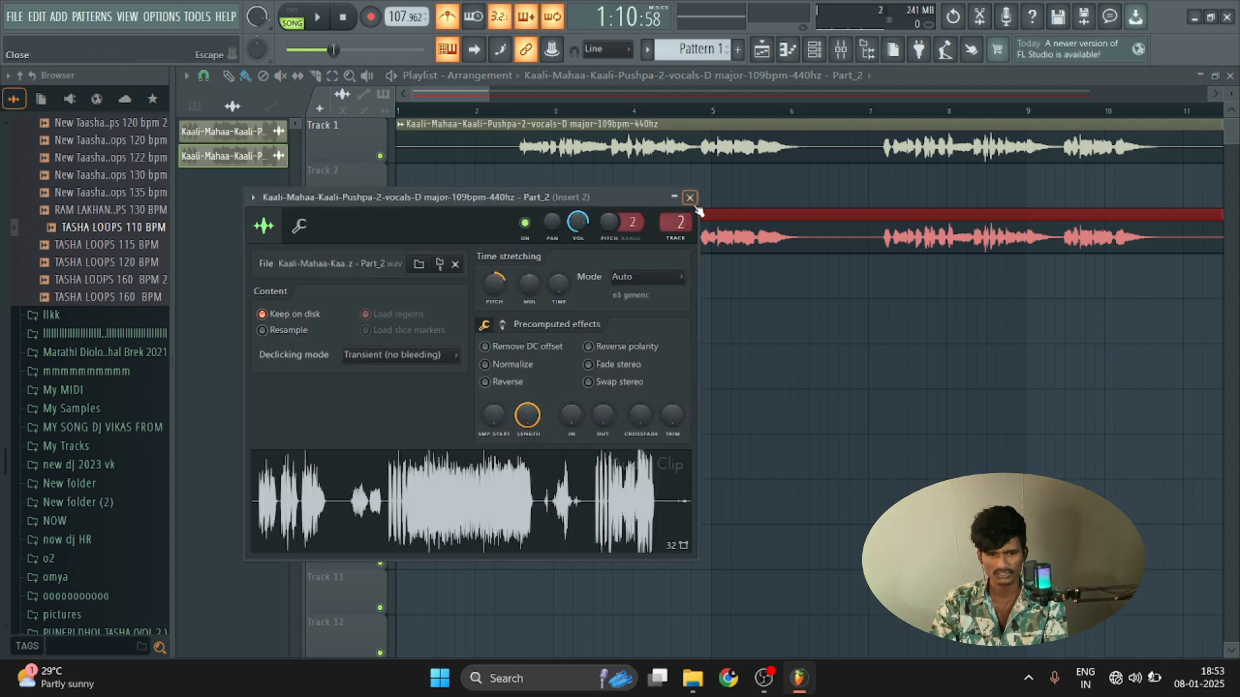
click(689, 196)
double_click(670, 148)
drag(655, 203, 656, 197)
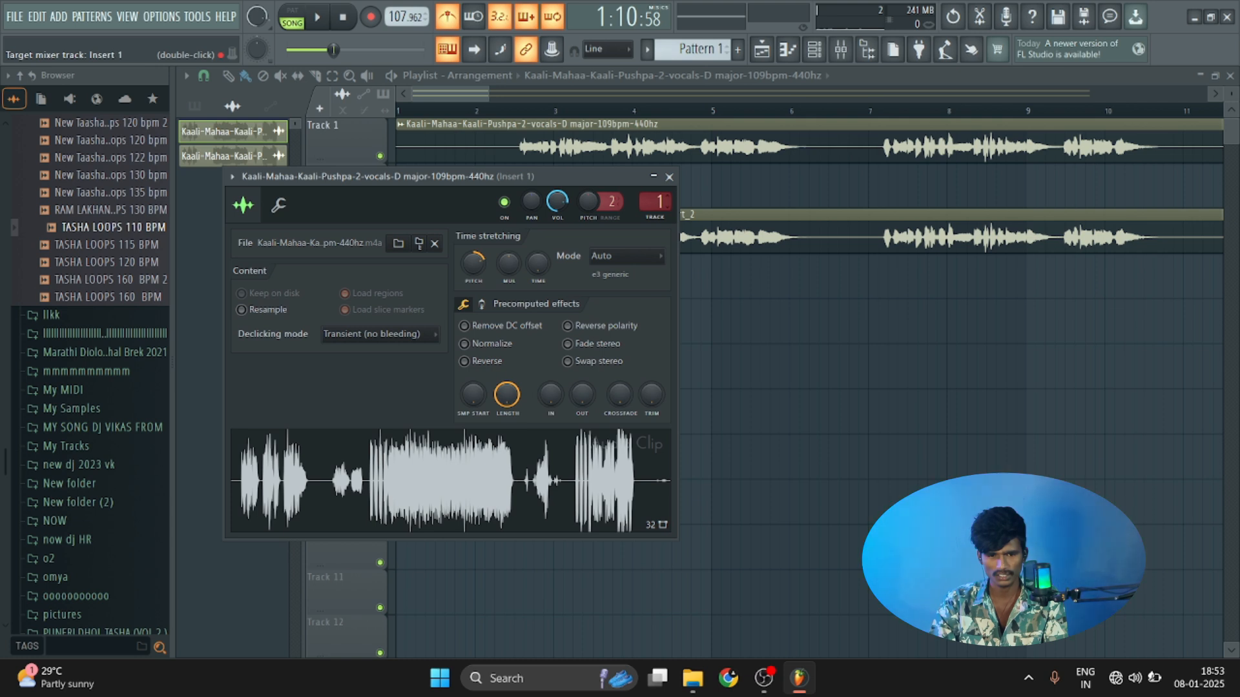
click(668, 176)
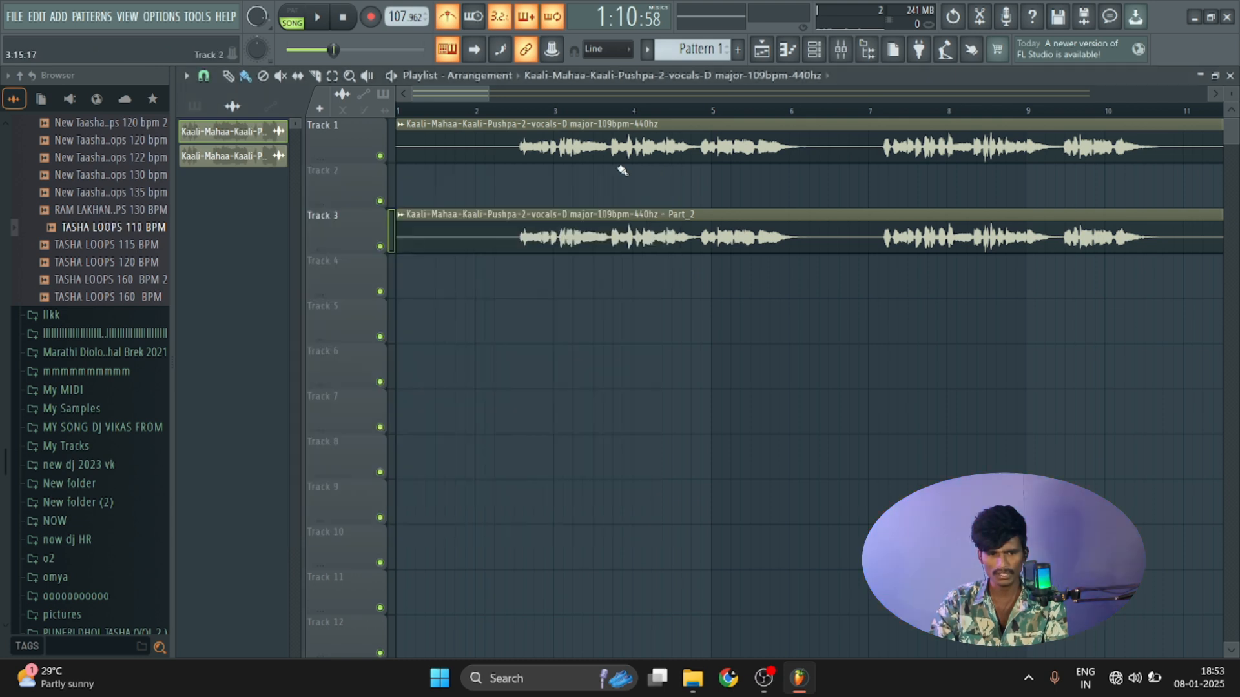
- Solo Track 1 in the playlist, play the vocals with the mixer open and turn the metronome off
ctrl+click(379, 155)
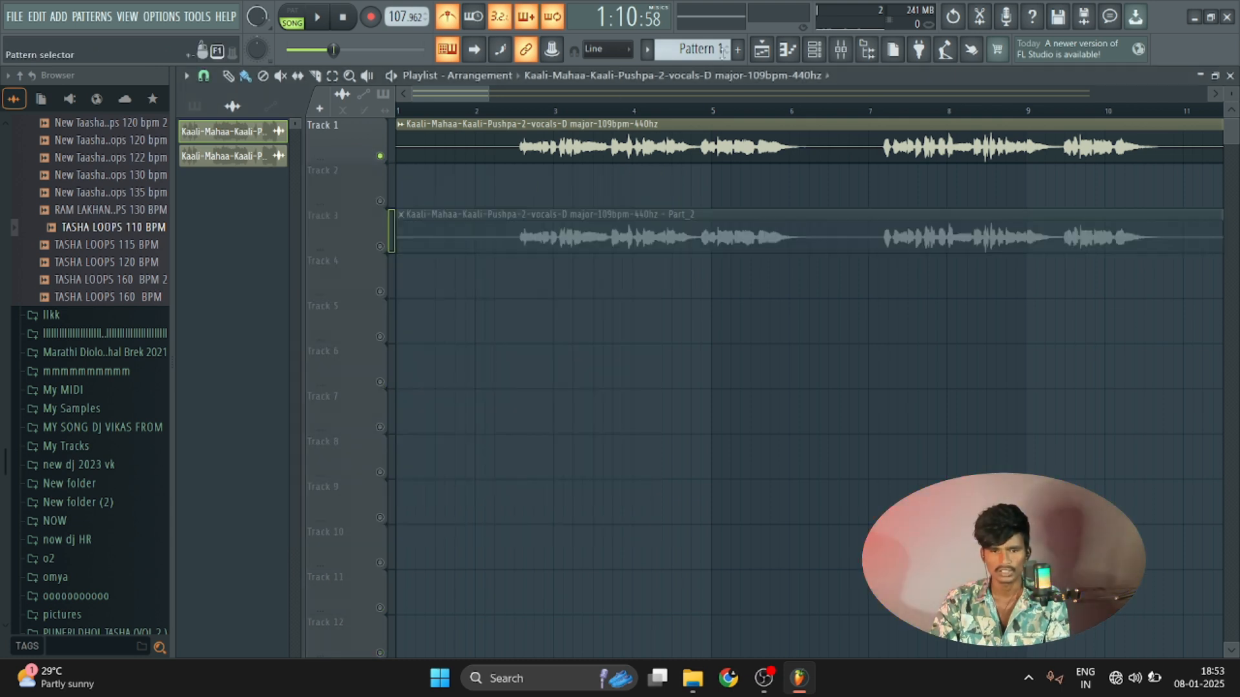
click(840, 51)
key(space)
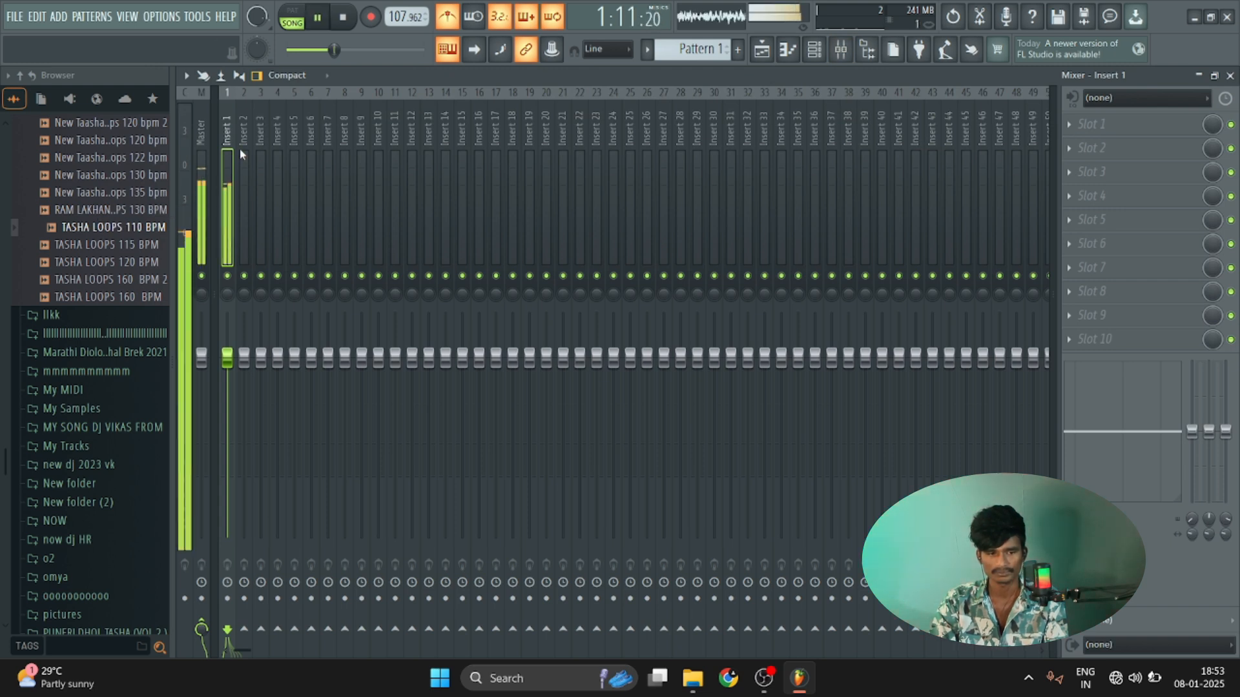
click(447, 19)
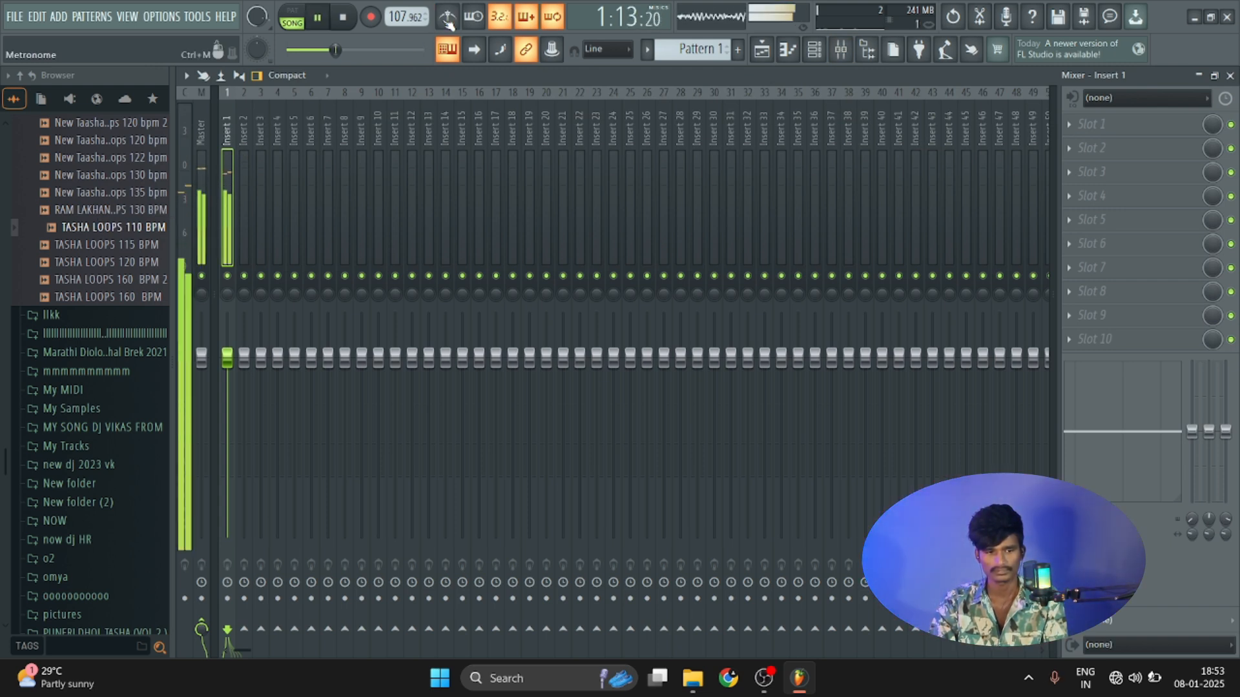
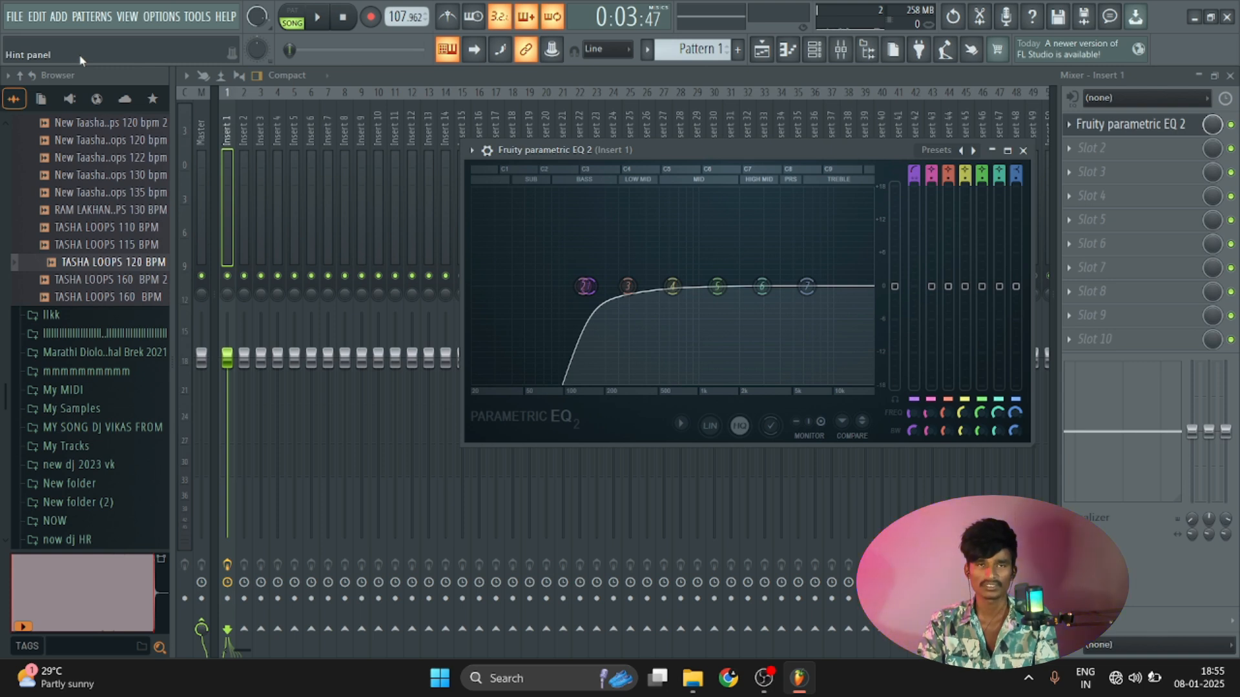
- Load a second Fruity parametric EQ 2 into slot 2 of Insert 1 and play the vocals through it
drag(861, 147, 862, 129)
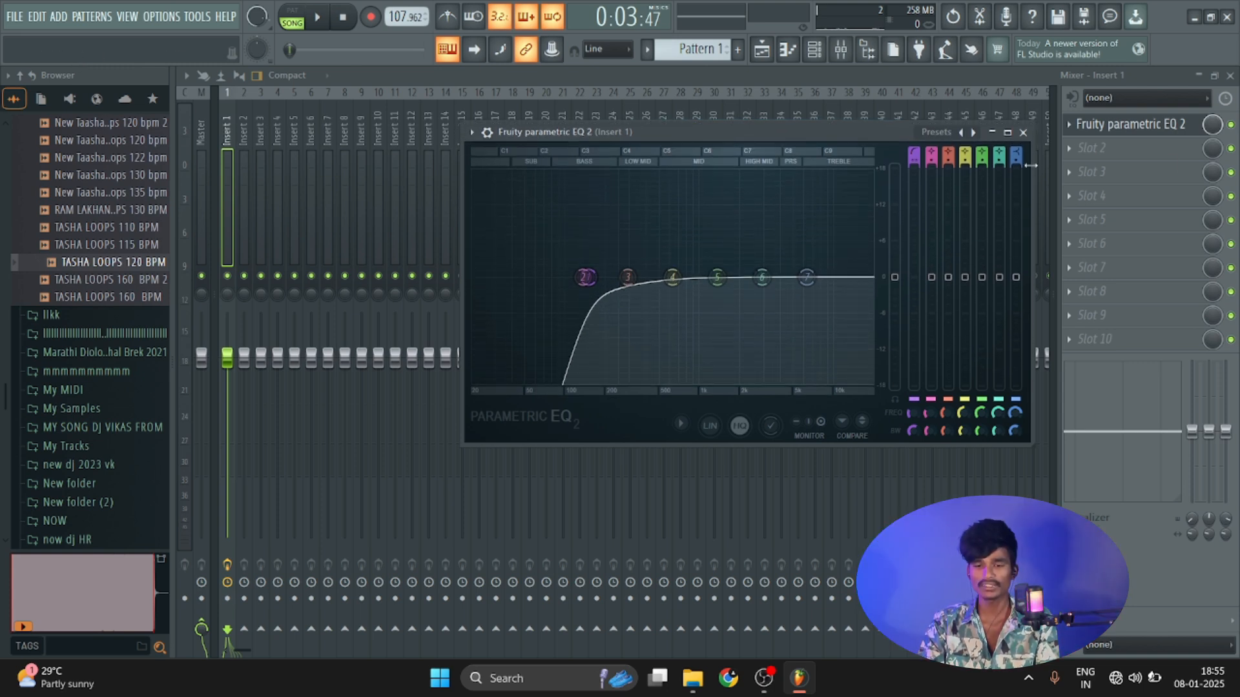
click(1070, 154)
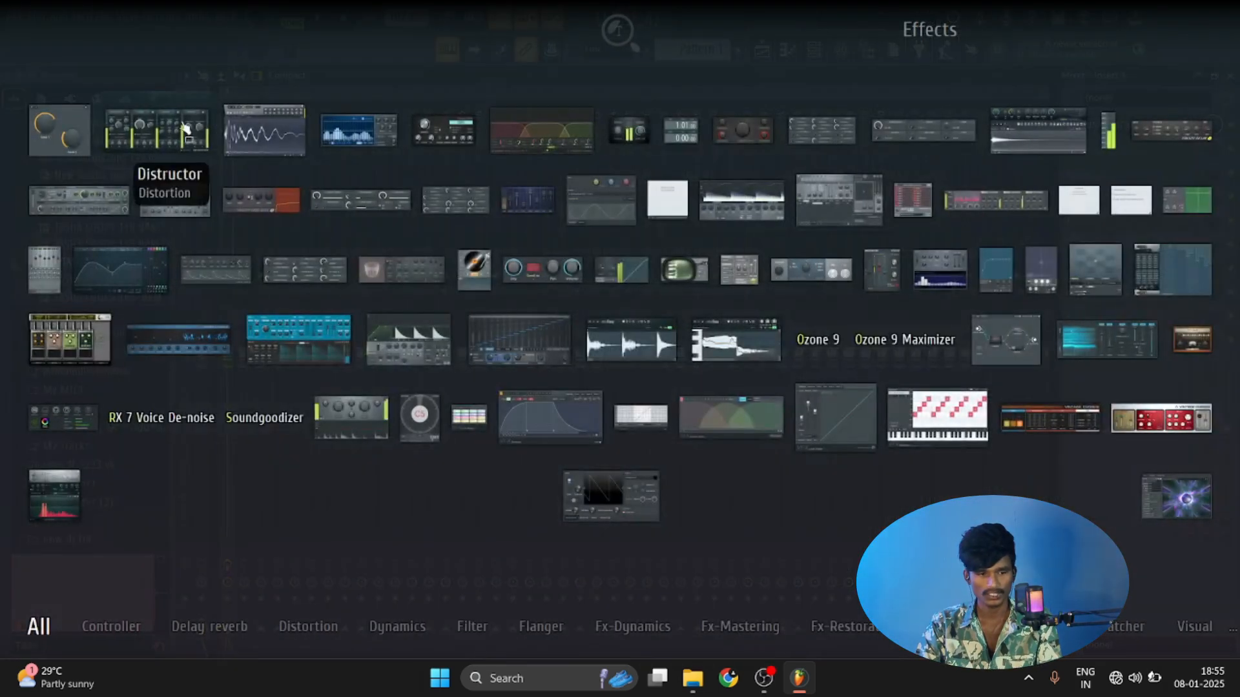
click(103, 258)
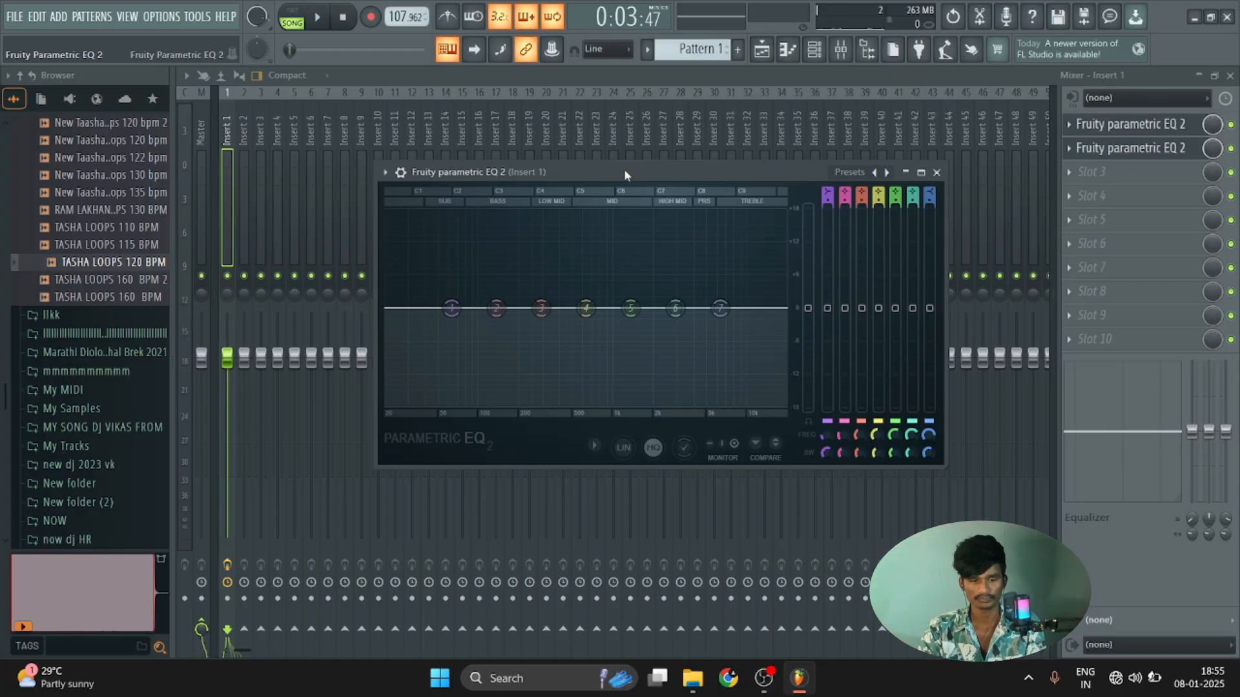
key(space)
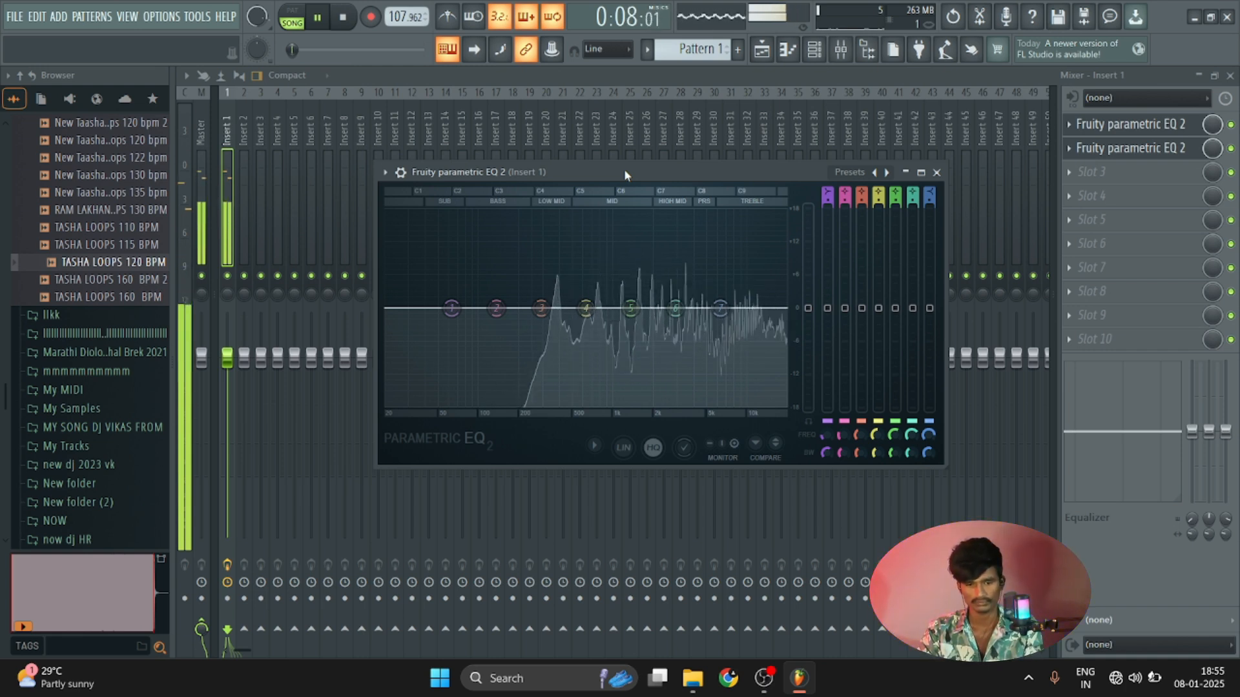
key(space)
- Raise band 7 of the second EQ slightly, boost band 6 to 18 dB and narrow its bandwidth to 5%
drag(930, 309, 930, 302)
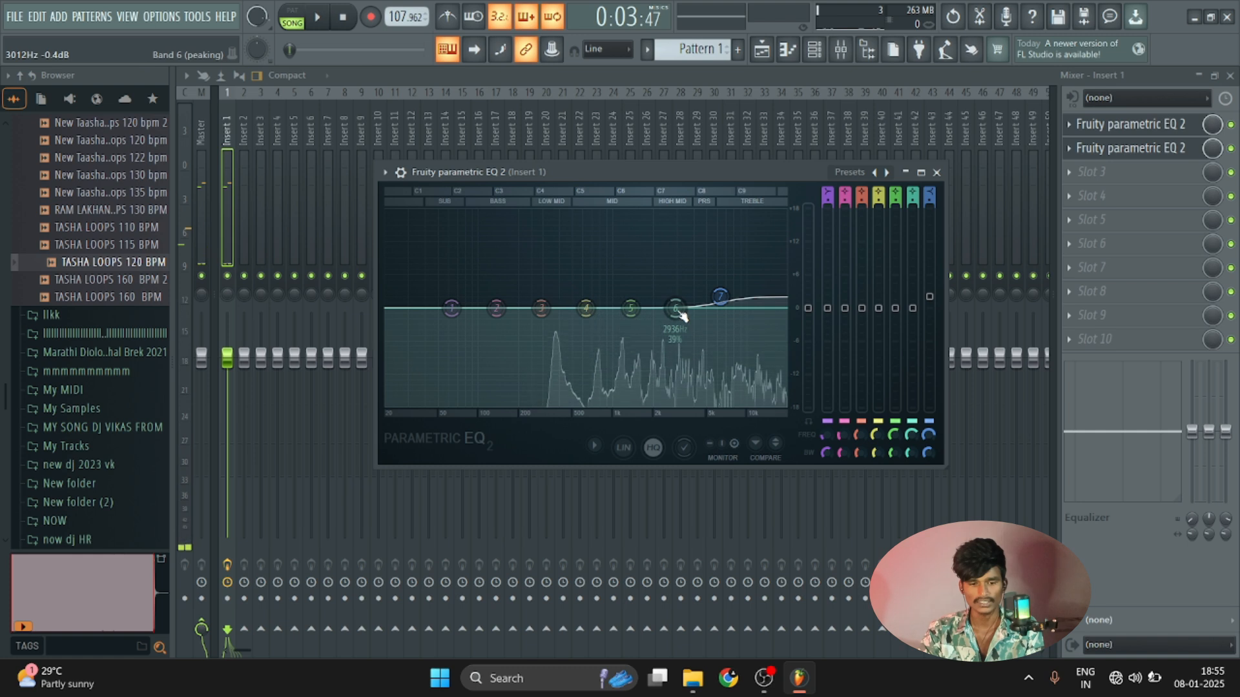
drag(675, 308, 674, 213)
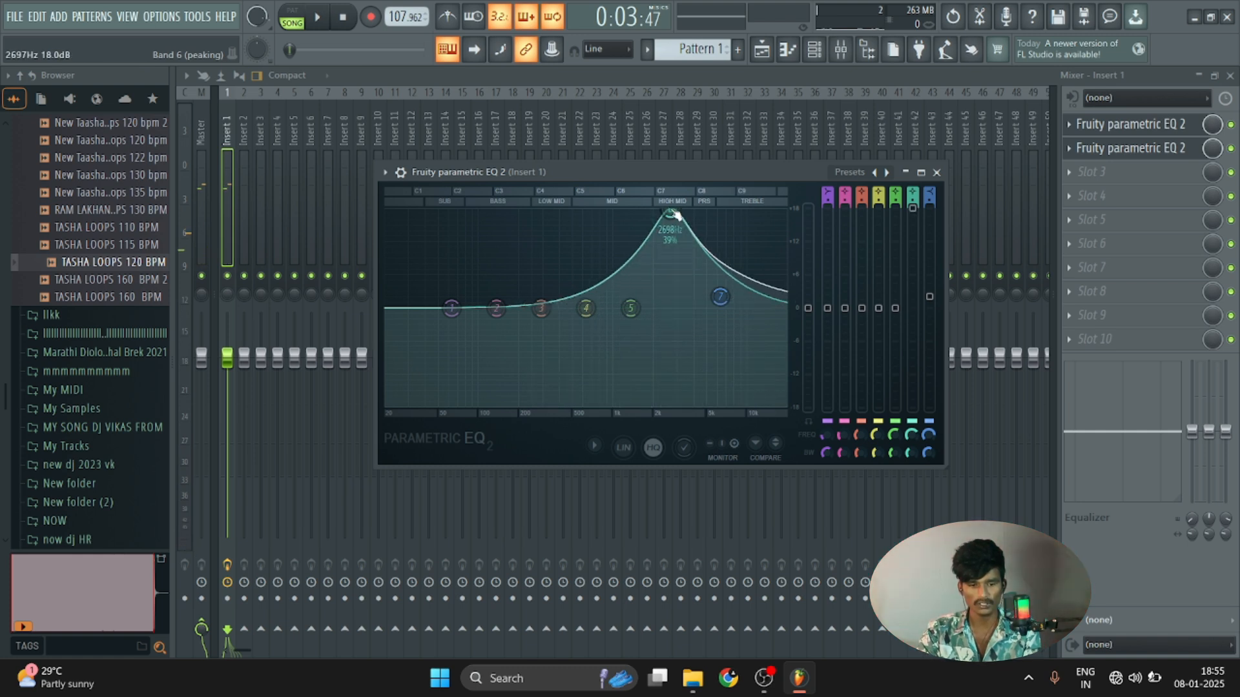
scroll(675, 215, down, 5)
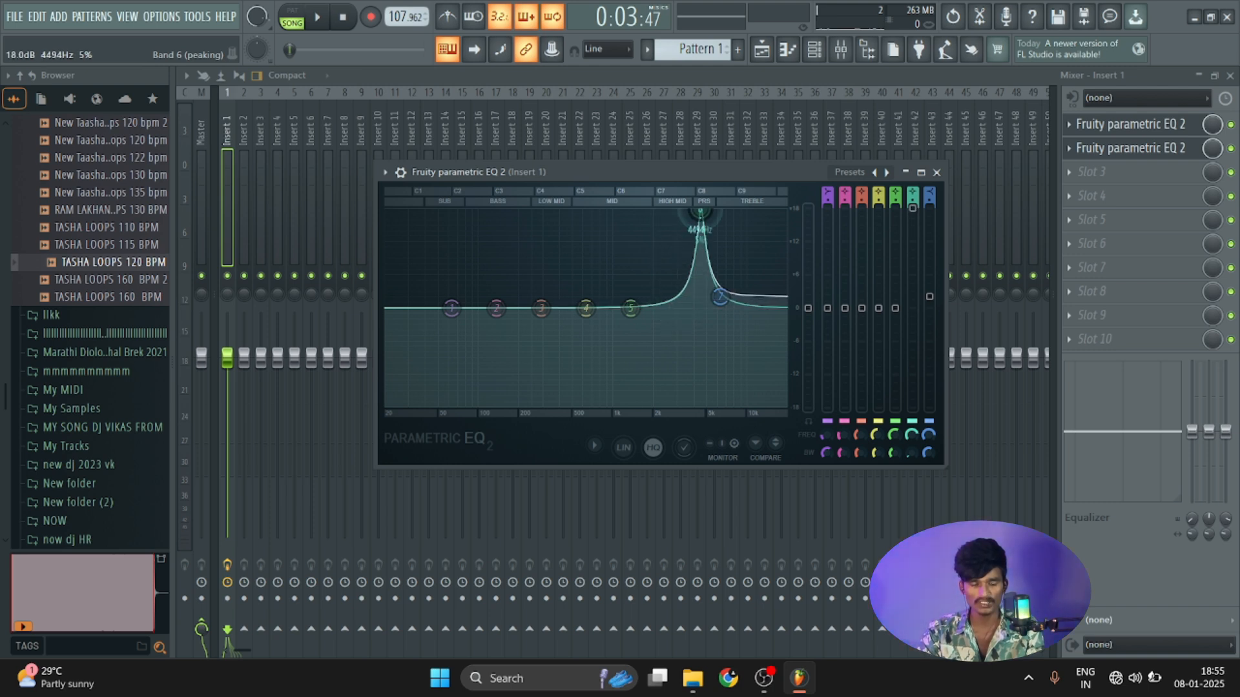
- Sweep the narrow band 6 boost across the upper mids during playback and settle it at 4040 Hz
key(space)
drag(693, 213, 646, 213)
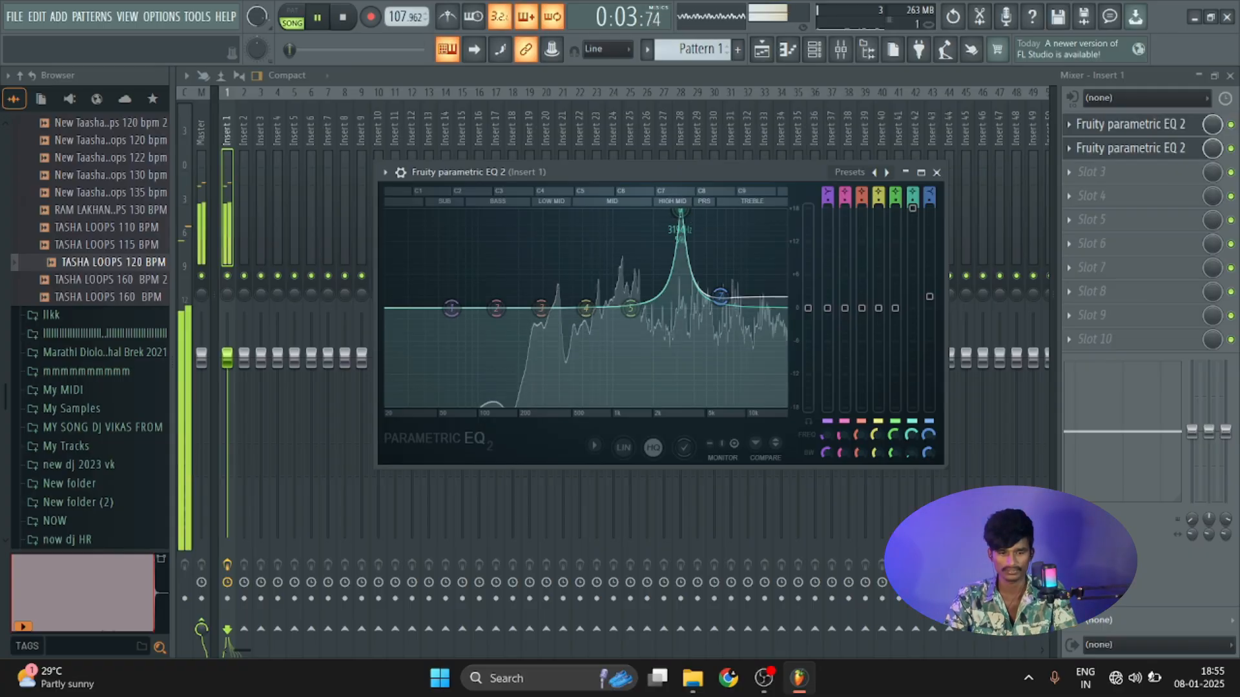
drag(680, 211, 642, 212)
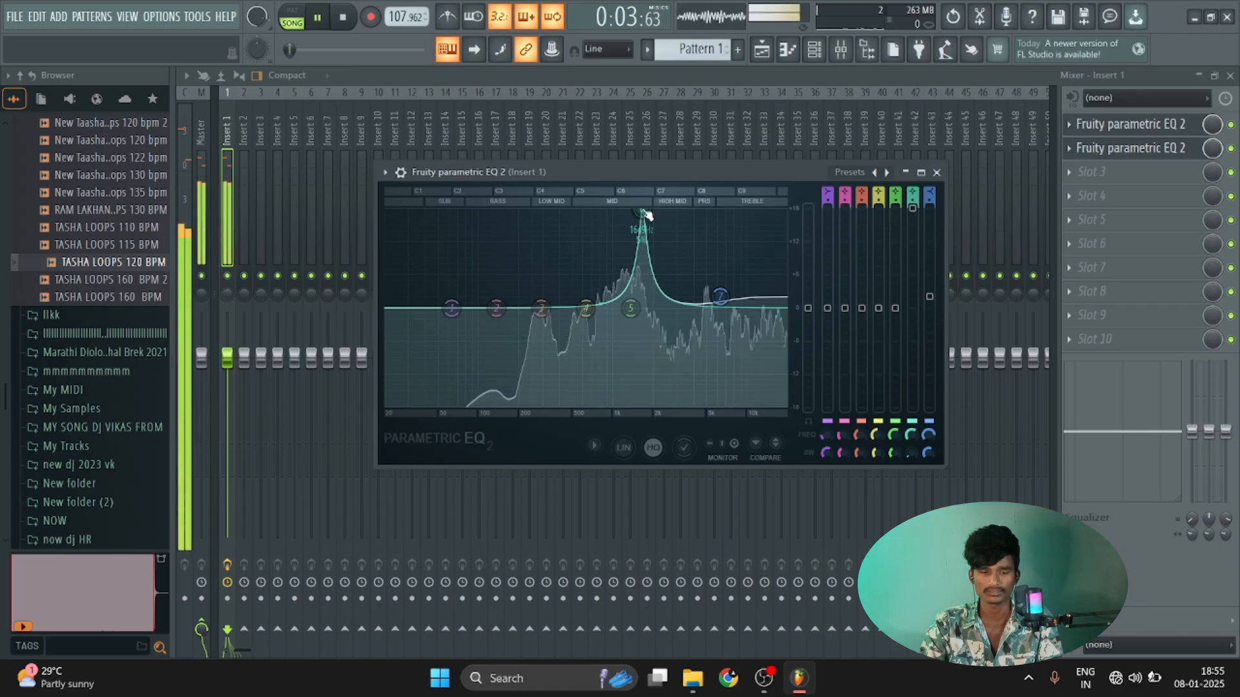
drag(646, 216, 694, 213)
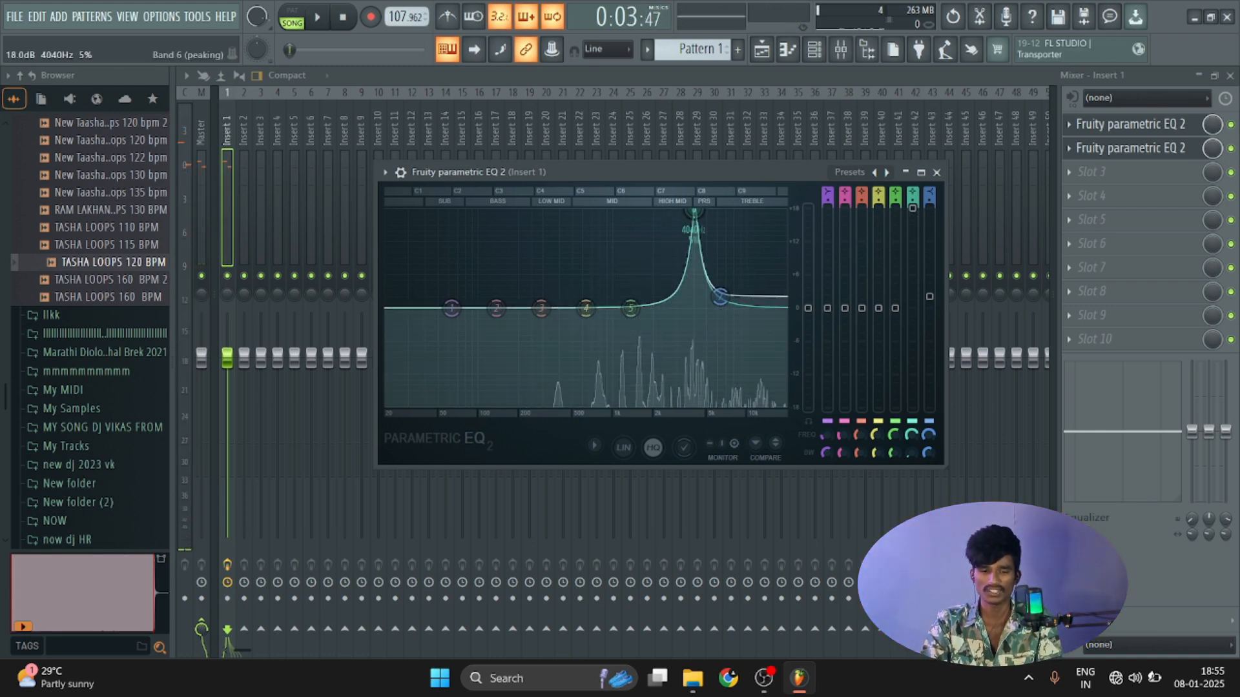
- Reduce the band 6 boost to 3.5 dB and play the vocals to hear the EQ setting
drag(694, 213, 694, 276)
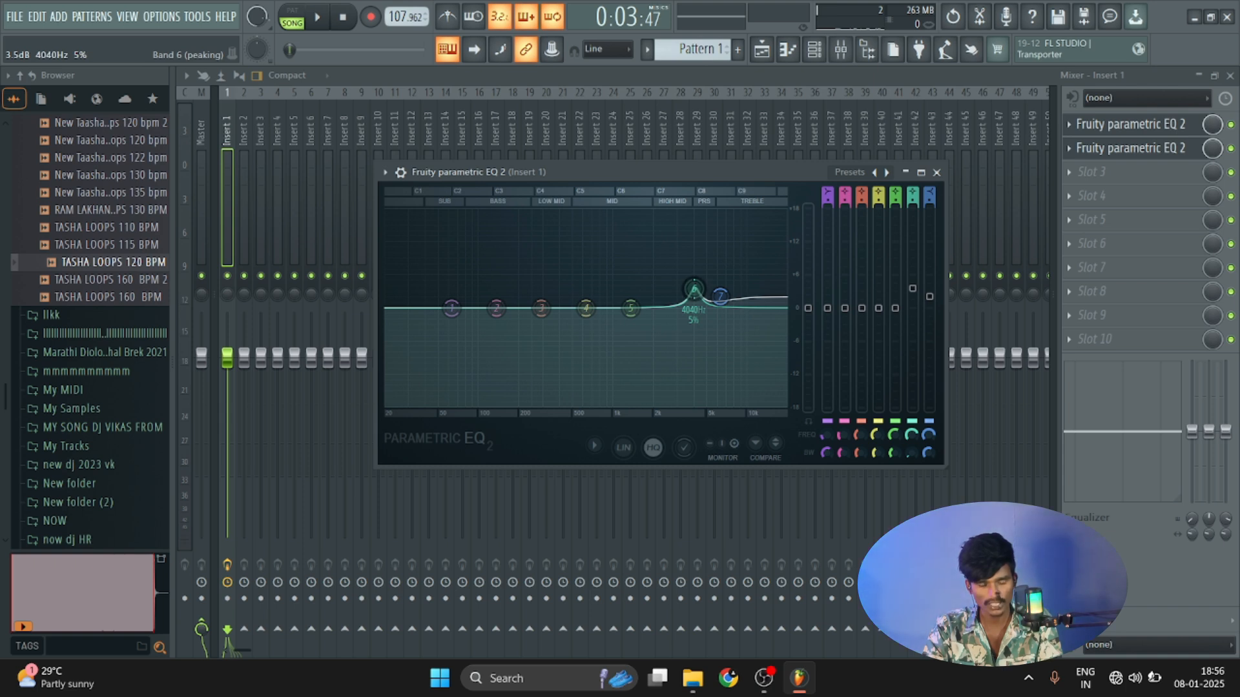
key(space)
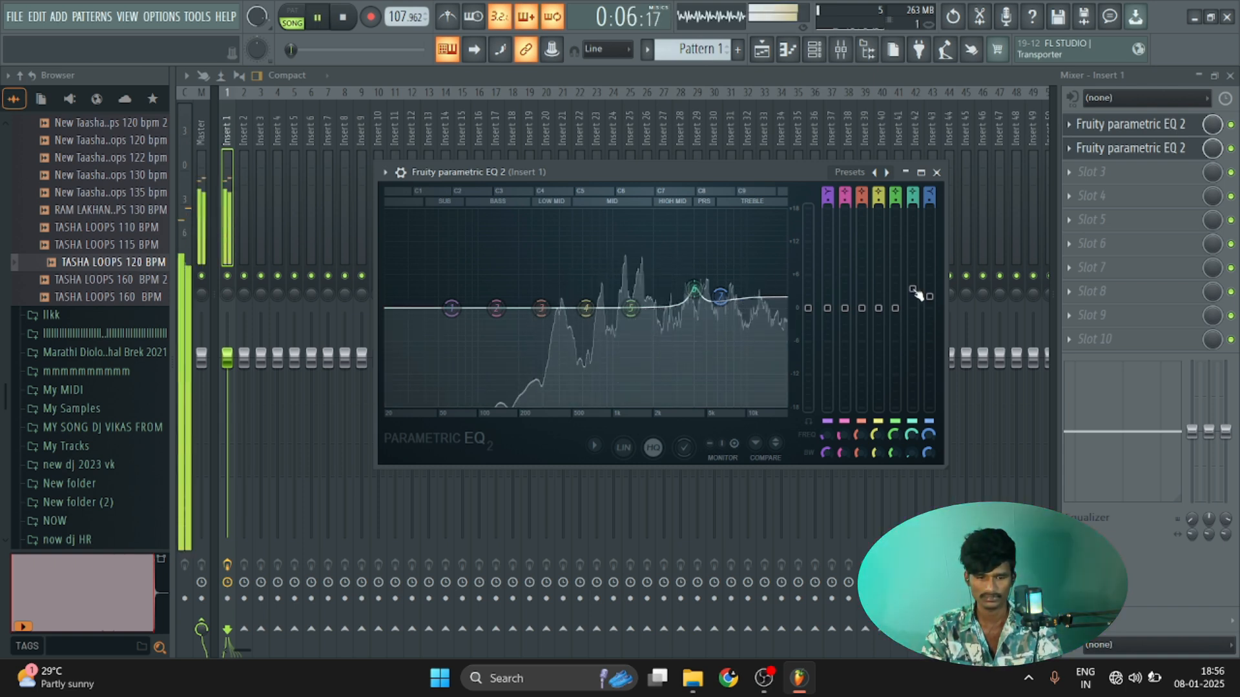
key(space)
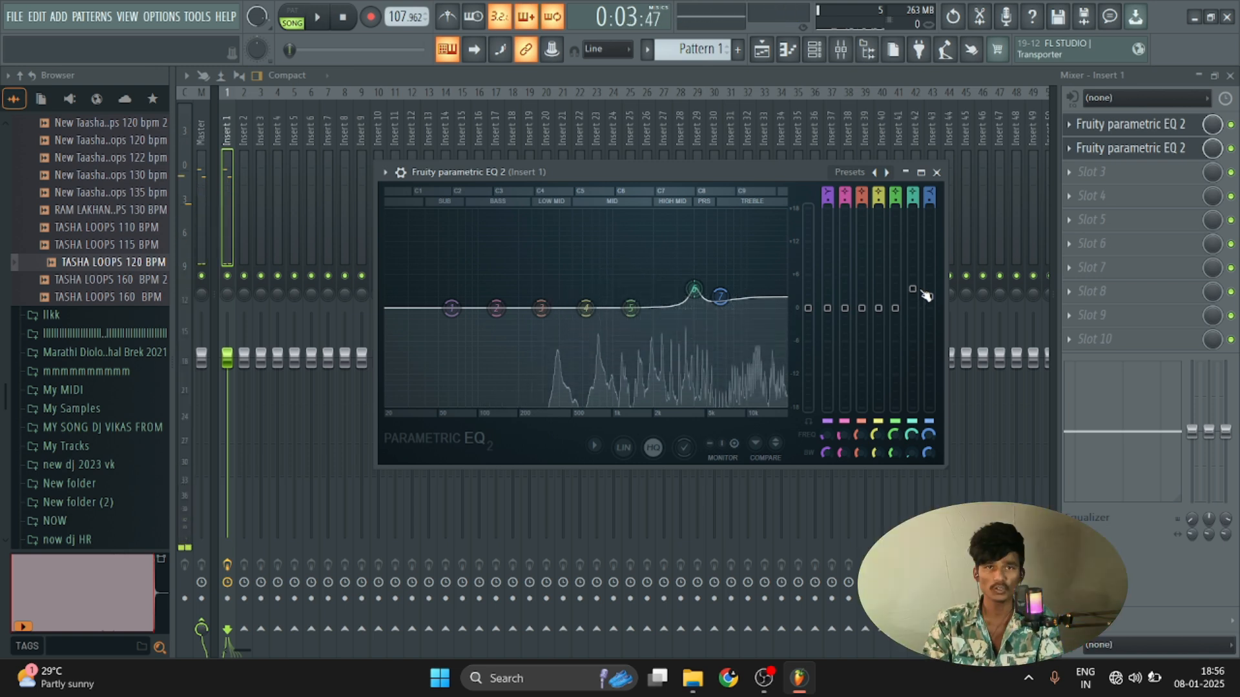
- Load Fruity Vocoder into slot 3 of Insert 1, lower its carrier level slightly and play the vocals through it
click(1075, 180)
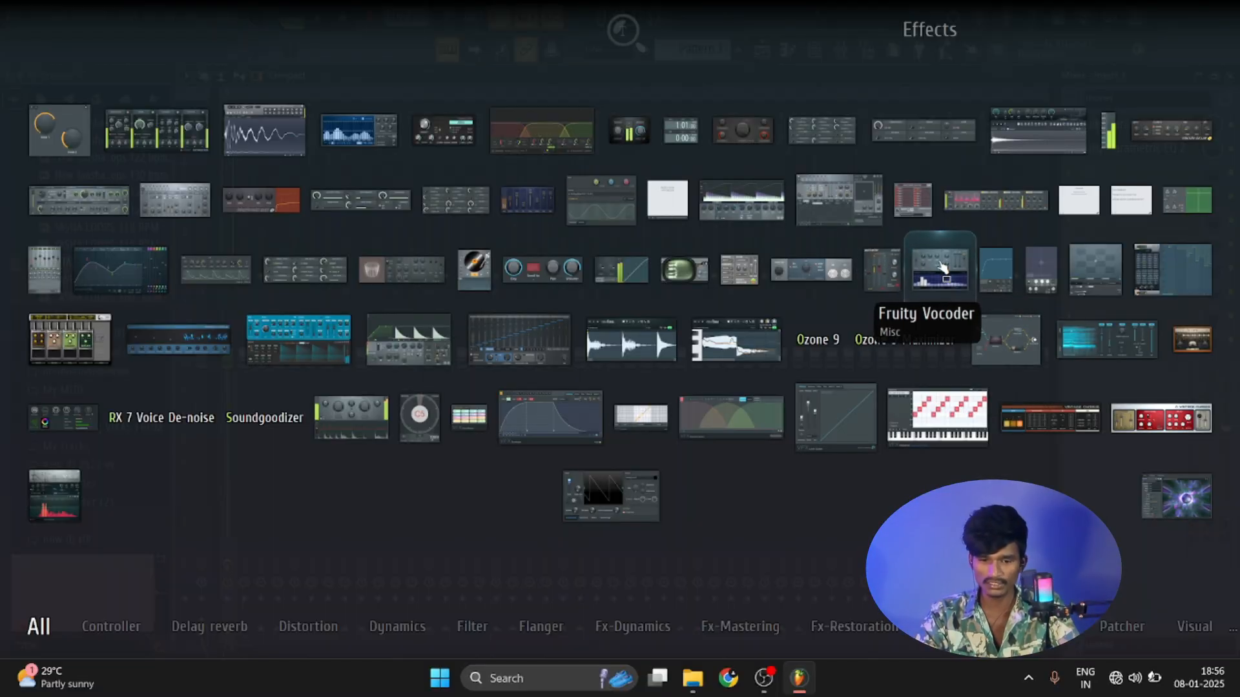
click(938, 261)
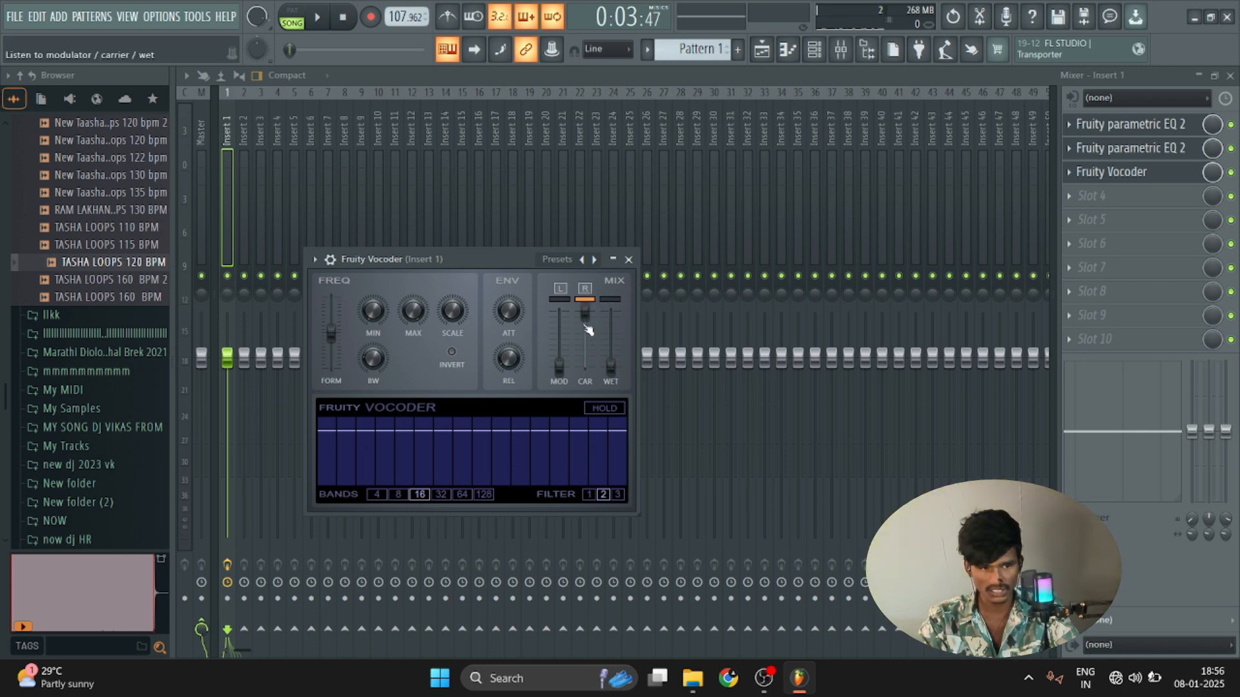
drag(584, 313, 584, 324)
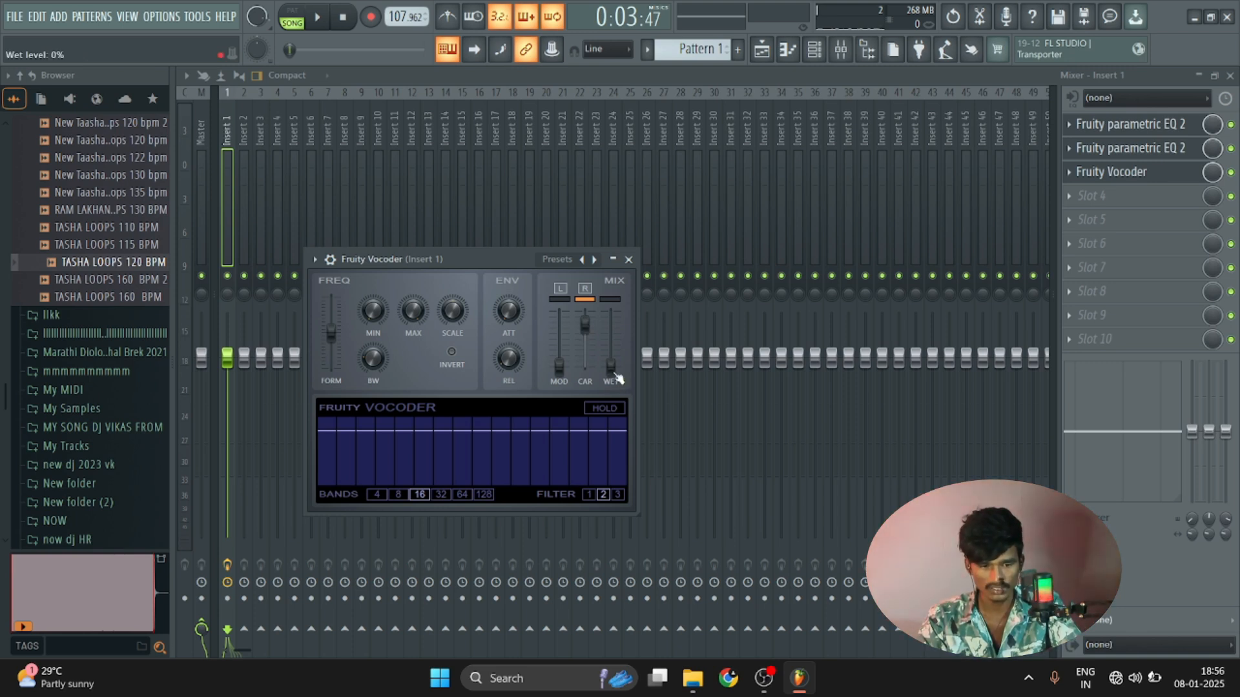
key(space)
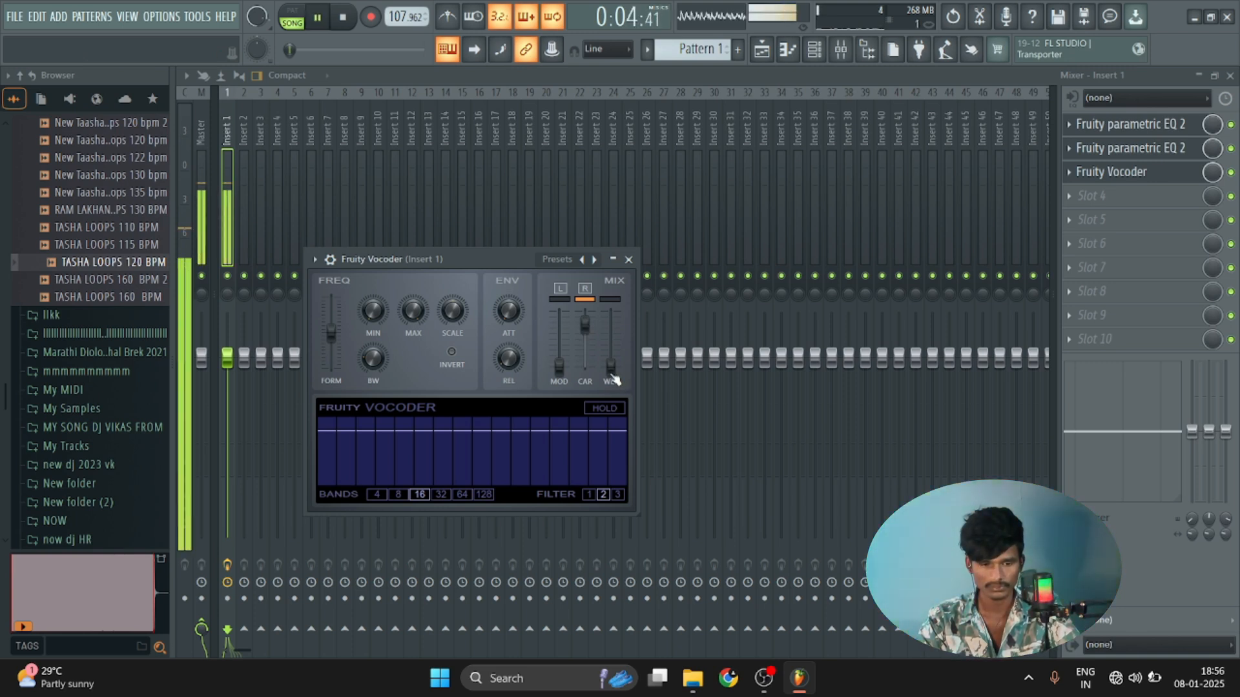
- Lower the vocoder's modulator level while playing the vocals
key(space)
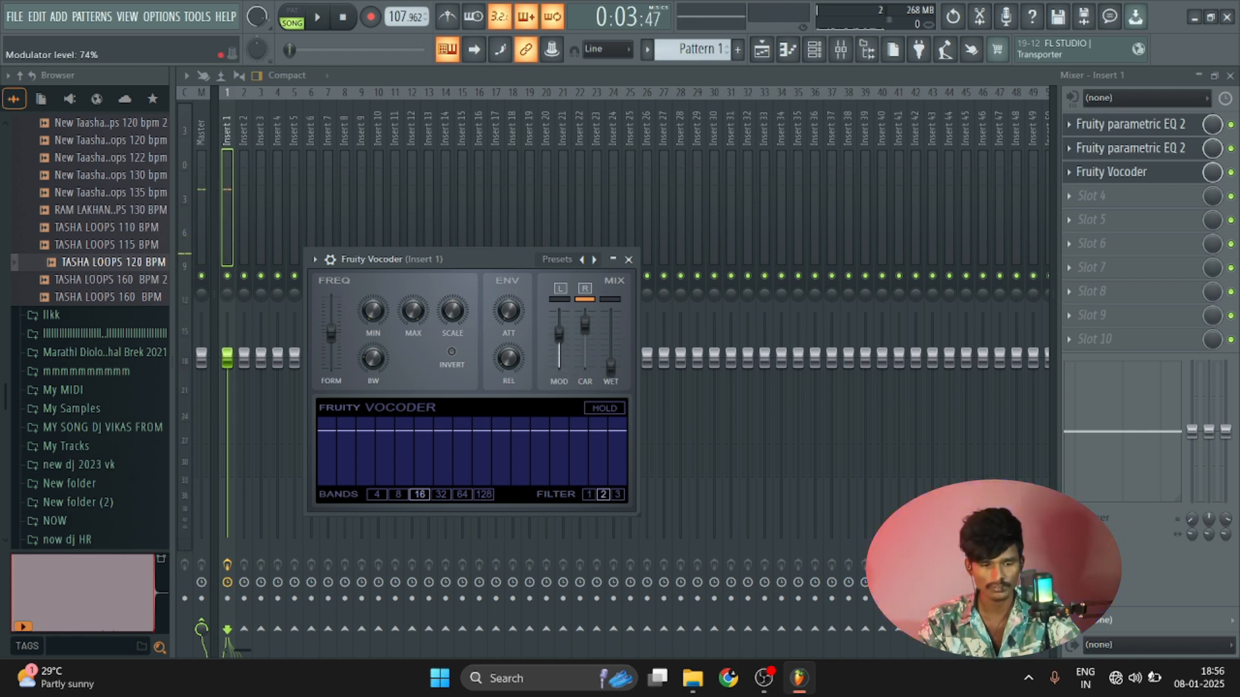
key(space)
drag(559, 346, 559, 359)
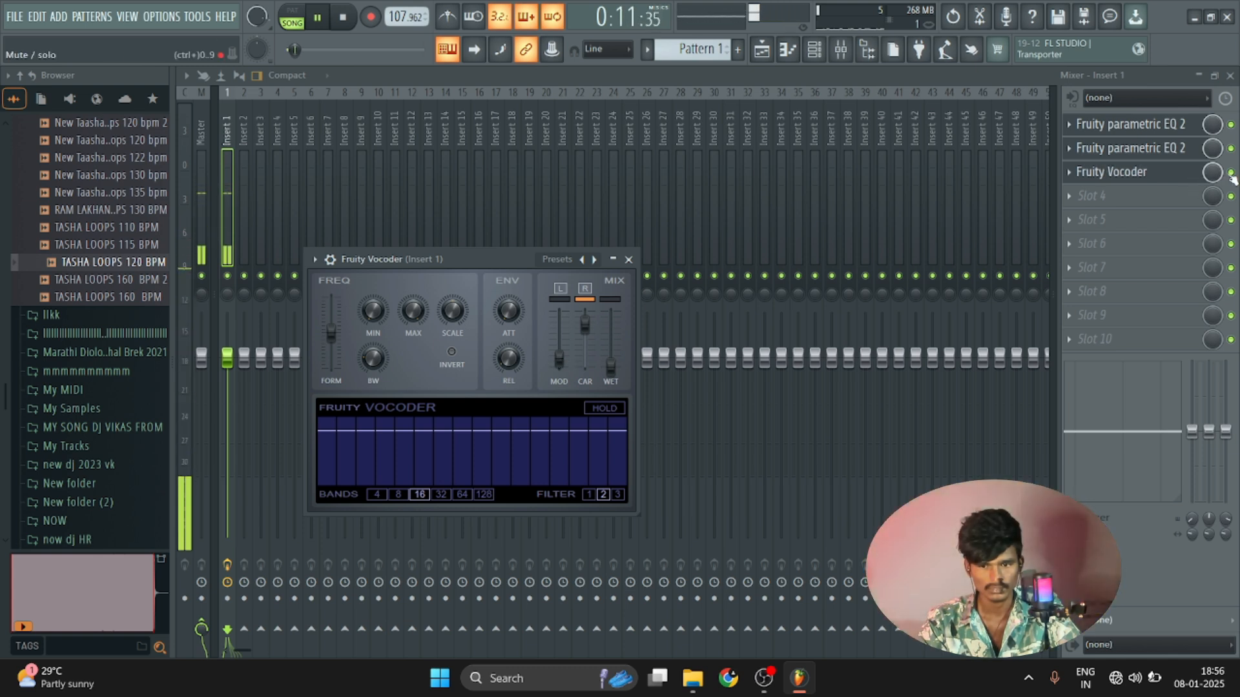
- Bypass the Fruity Vocoder during playback to compare the vocals without it, and re-enable it
click(1231, 173)
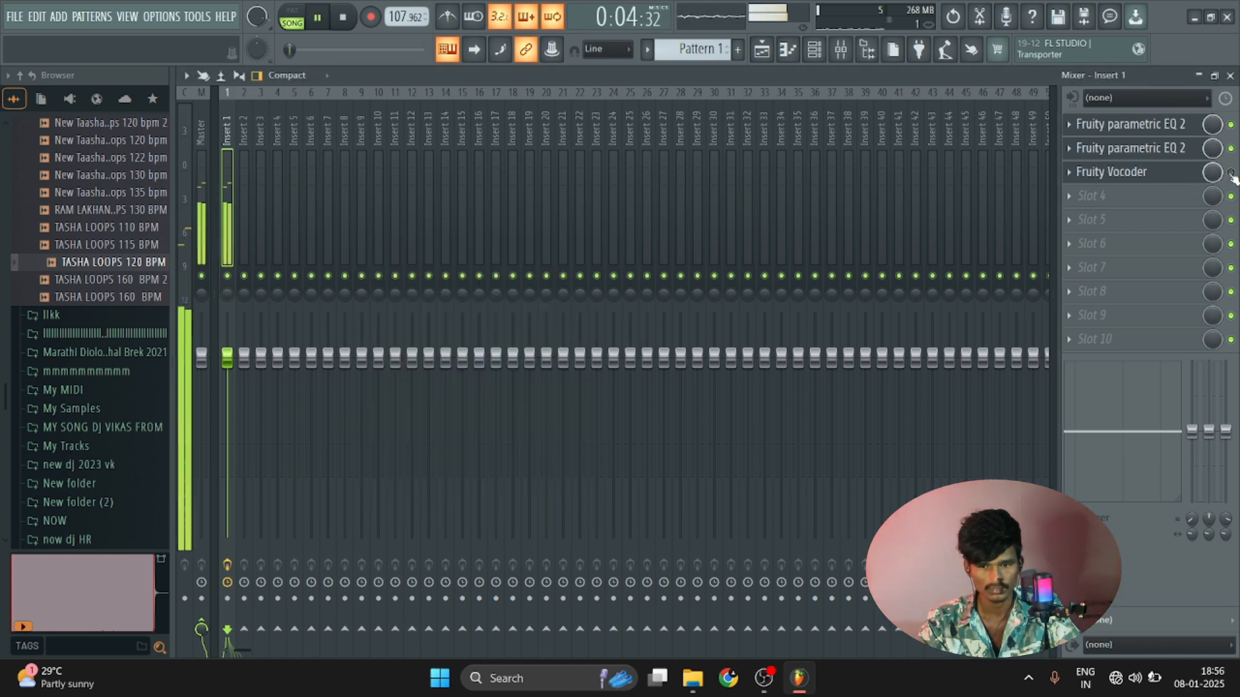
click(1231, 173)
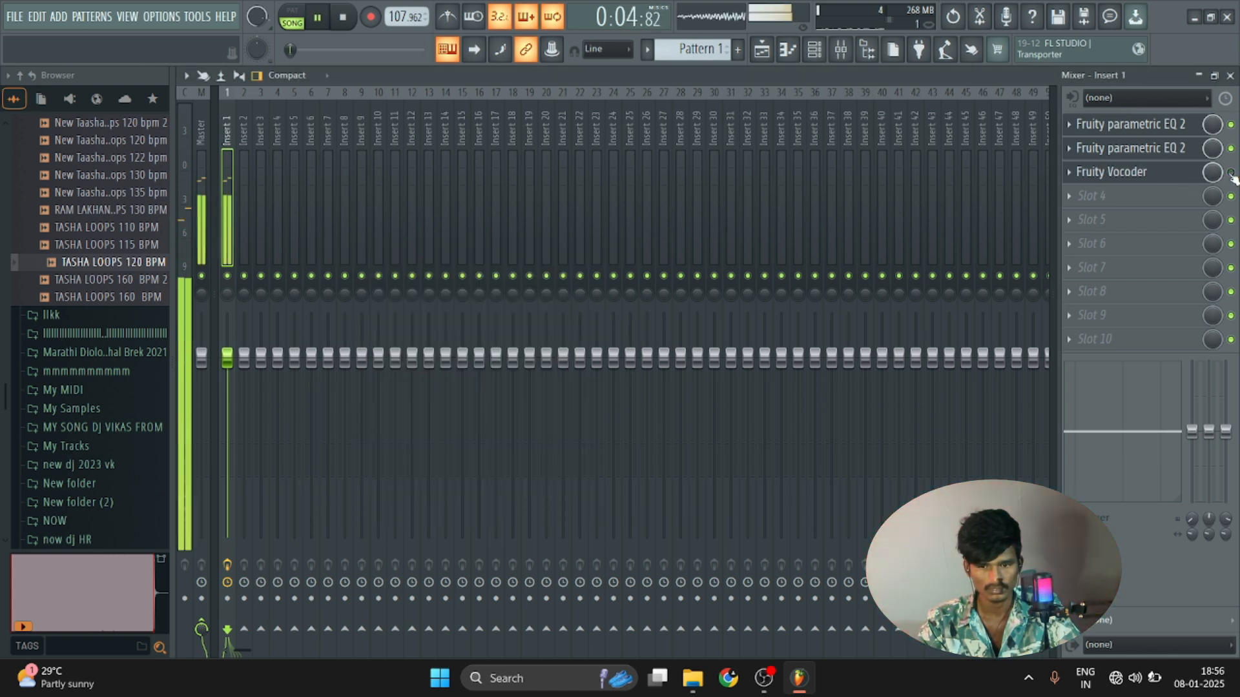
key(space)
click(1231, 173)
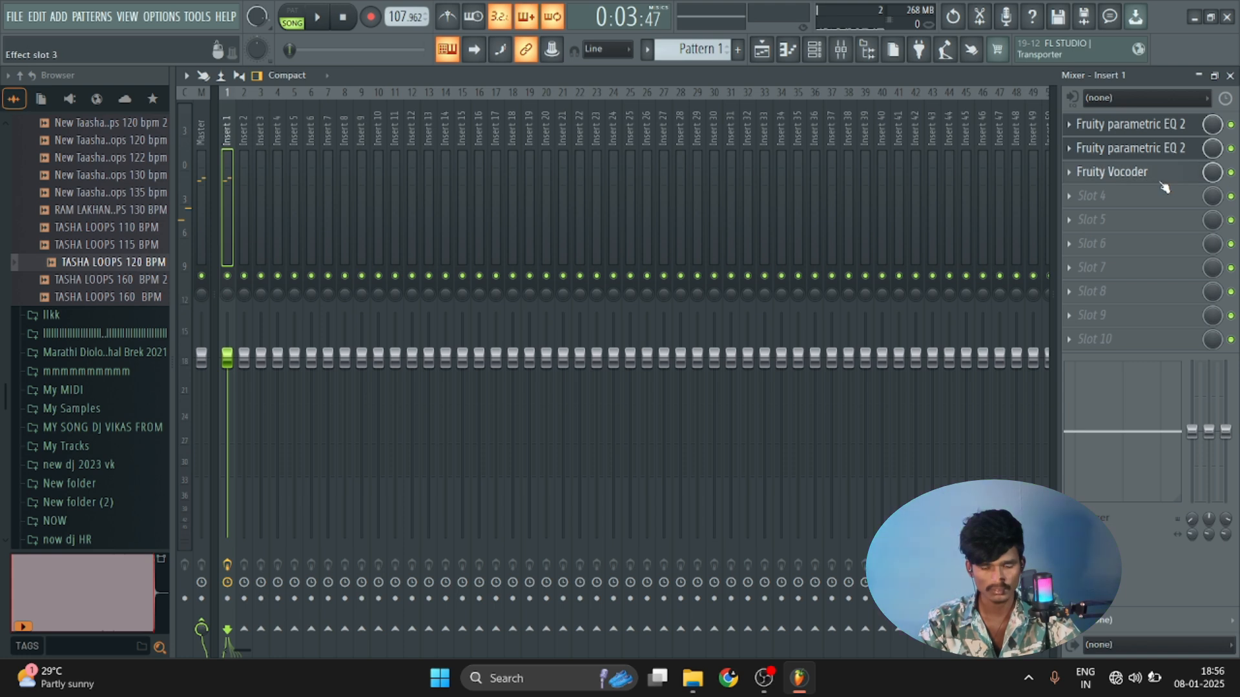
- Reopen Fruity Vocoder and, during playback, try Invert on and off, a wet level of 18% and a carrier level of 96%
click(1111, 172)
key(space)
drag(610, 366, 610, 316)
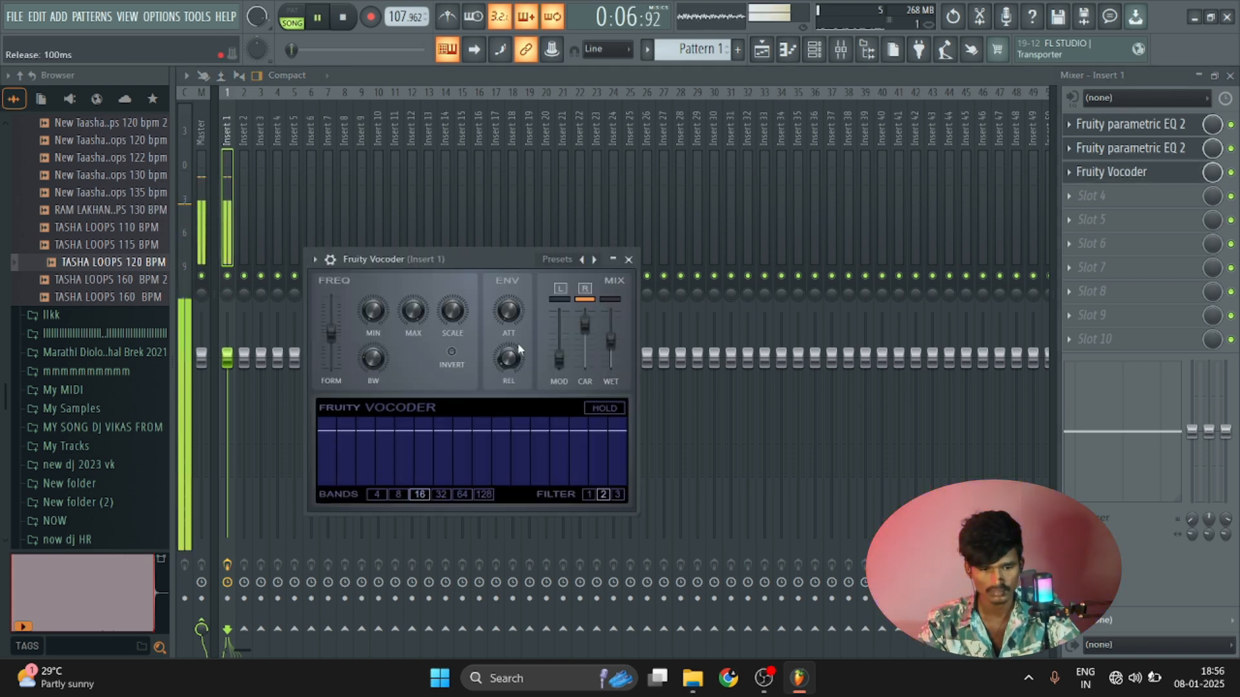
click(451, 352)
drag(610, 341, 610, 357)
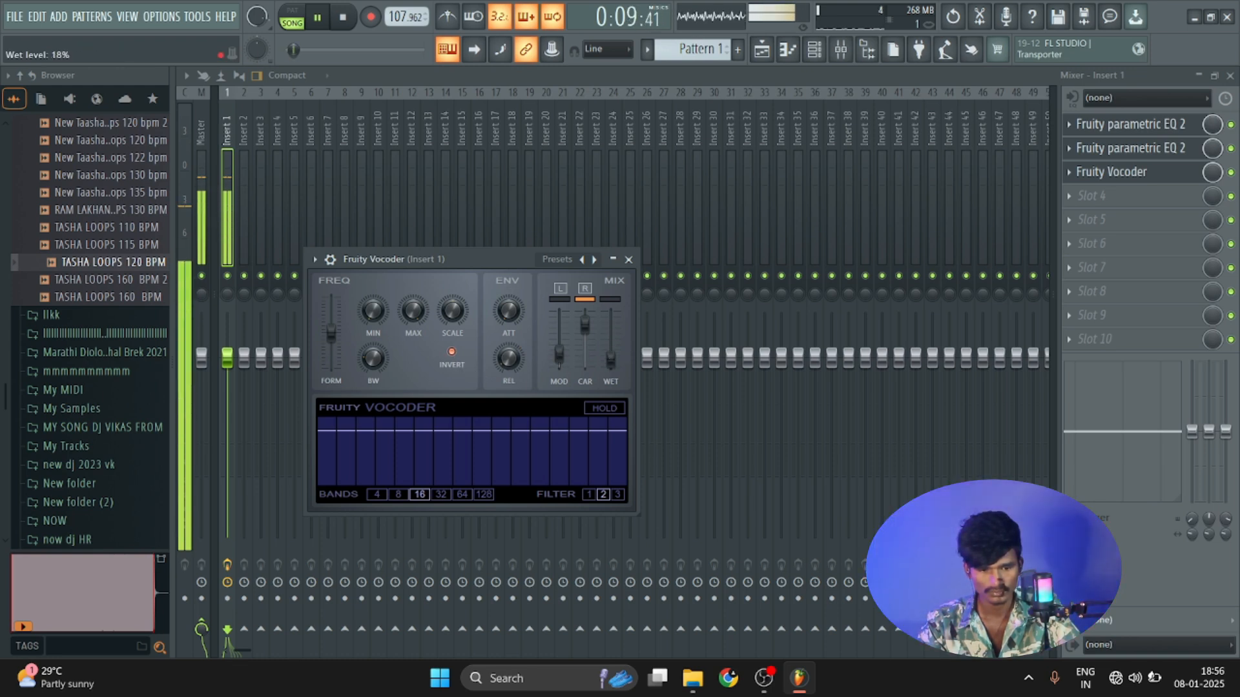
click(452, 352)
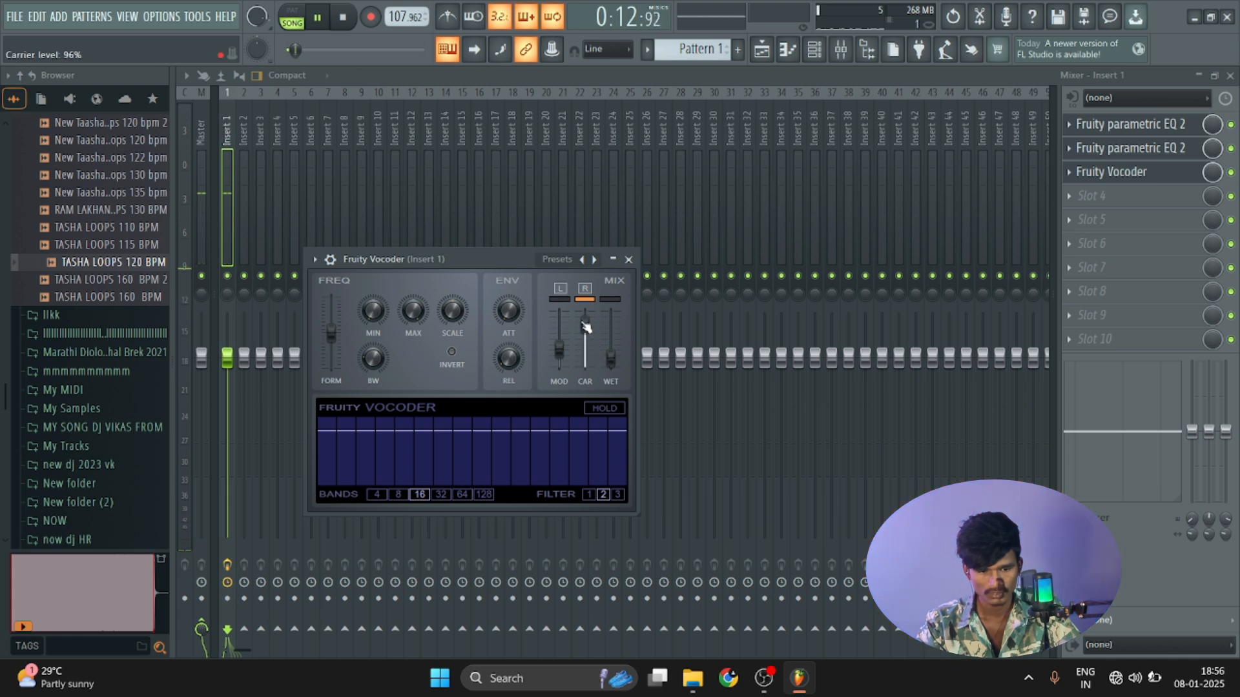
key(space)
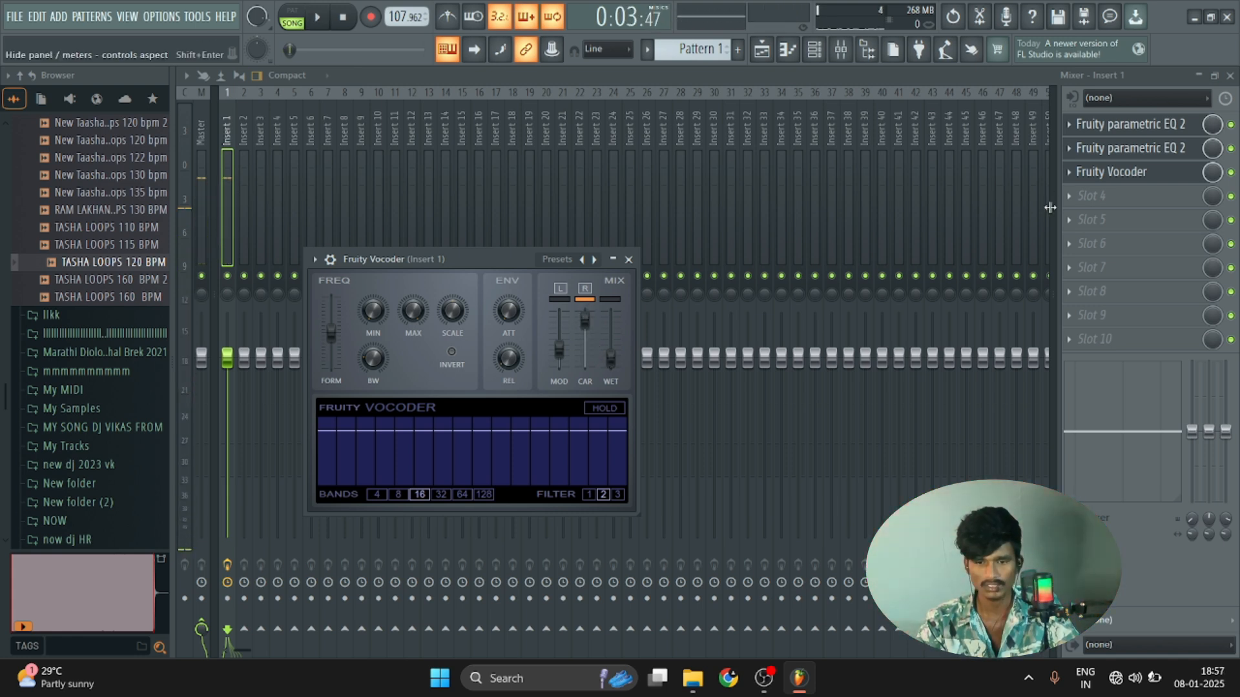
- Set the vocoder's modulator level to about 18% and carrier level to 99%, reduce its wet level and play the vocals
click(1069, 171)
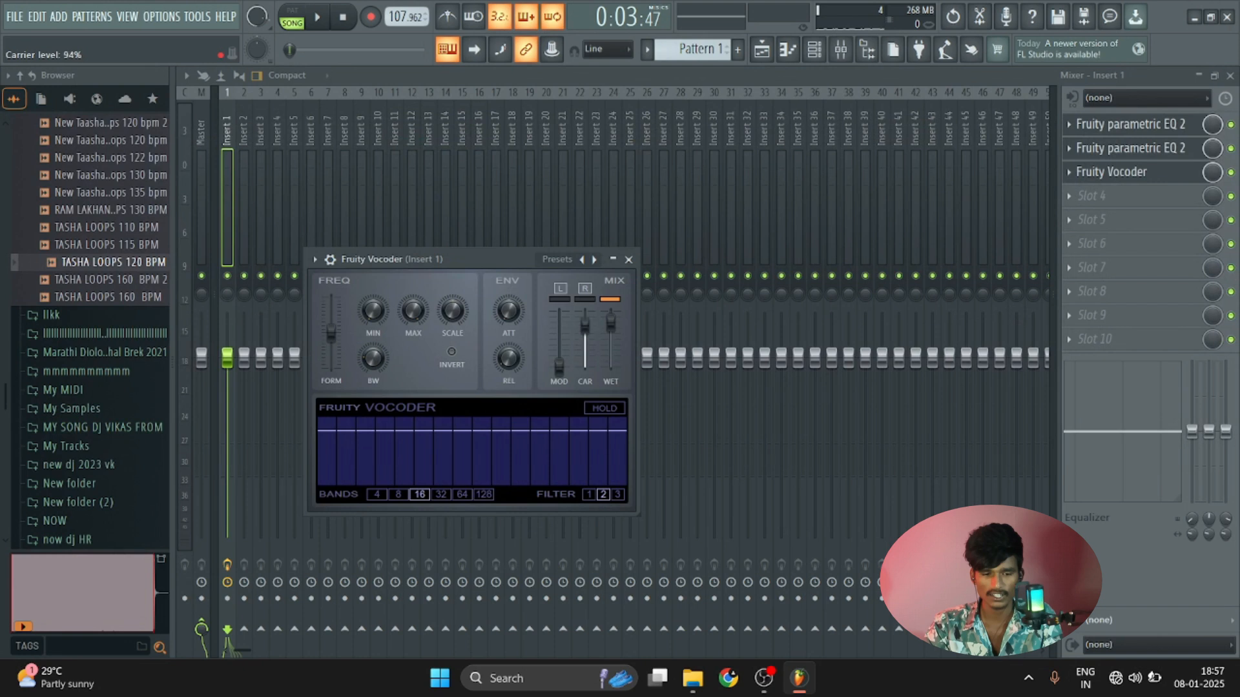
drag(585, 326, 585, 314)
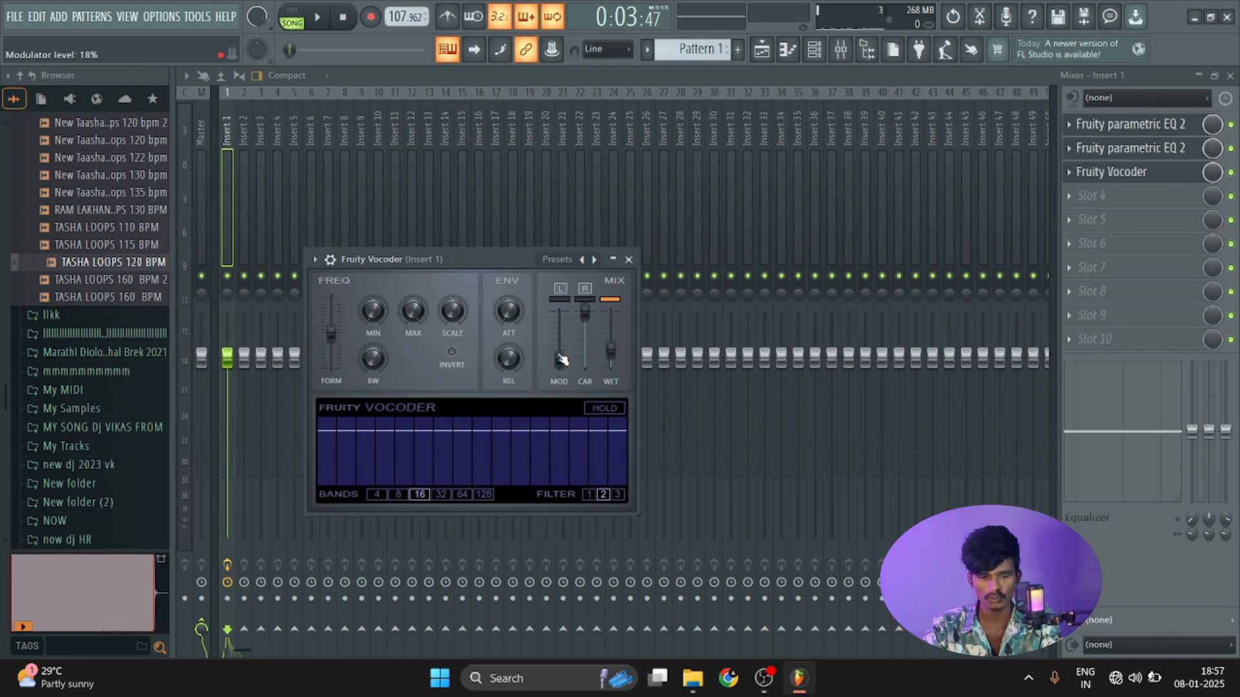
key(space)
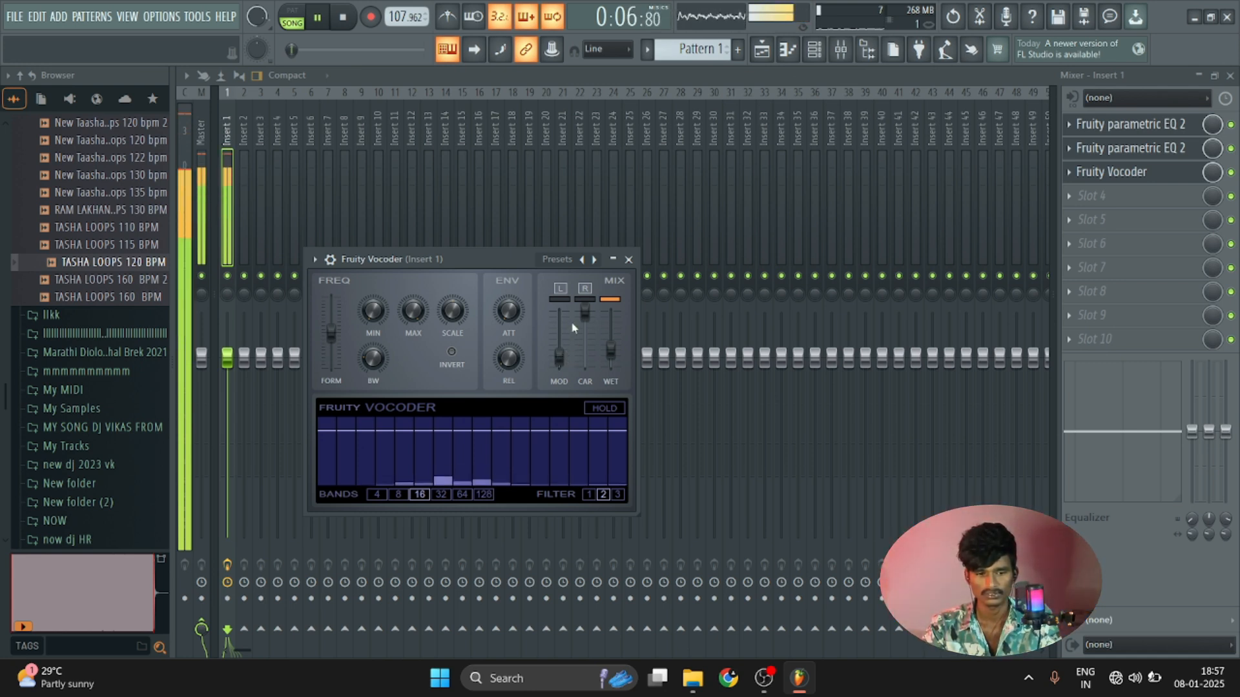
key(space)
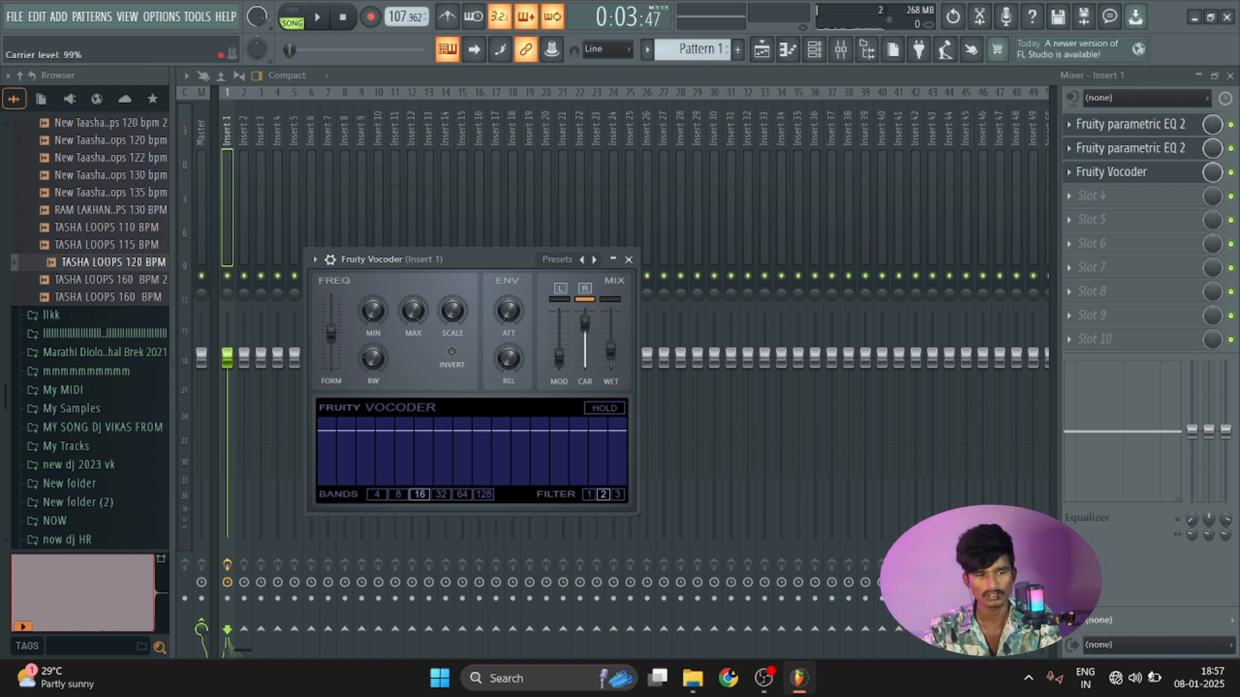
key(space)
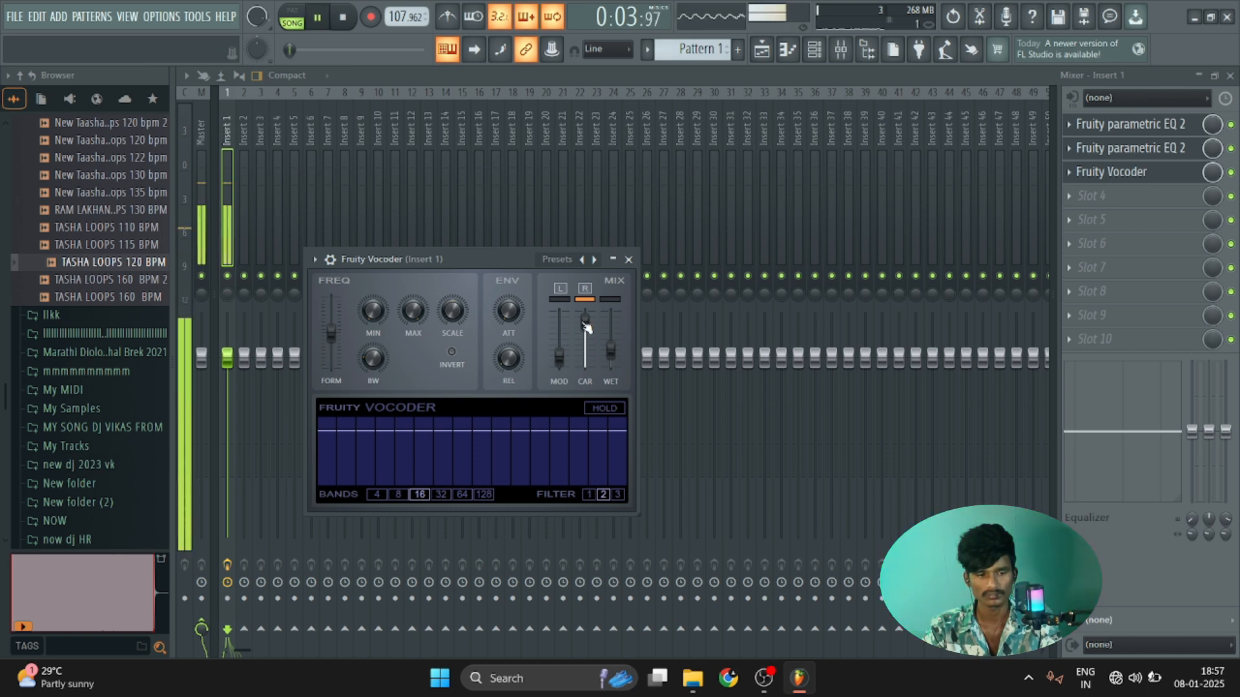
key(space)
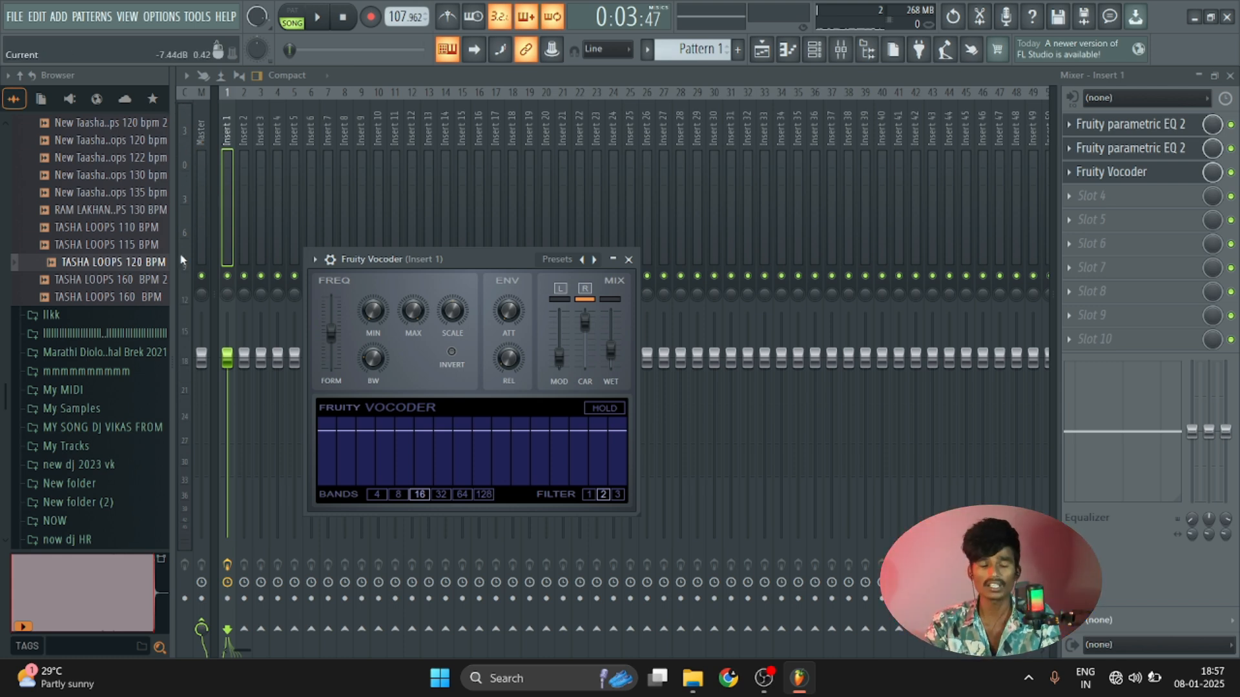
key(space)
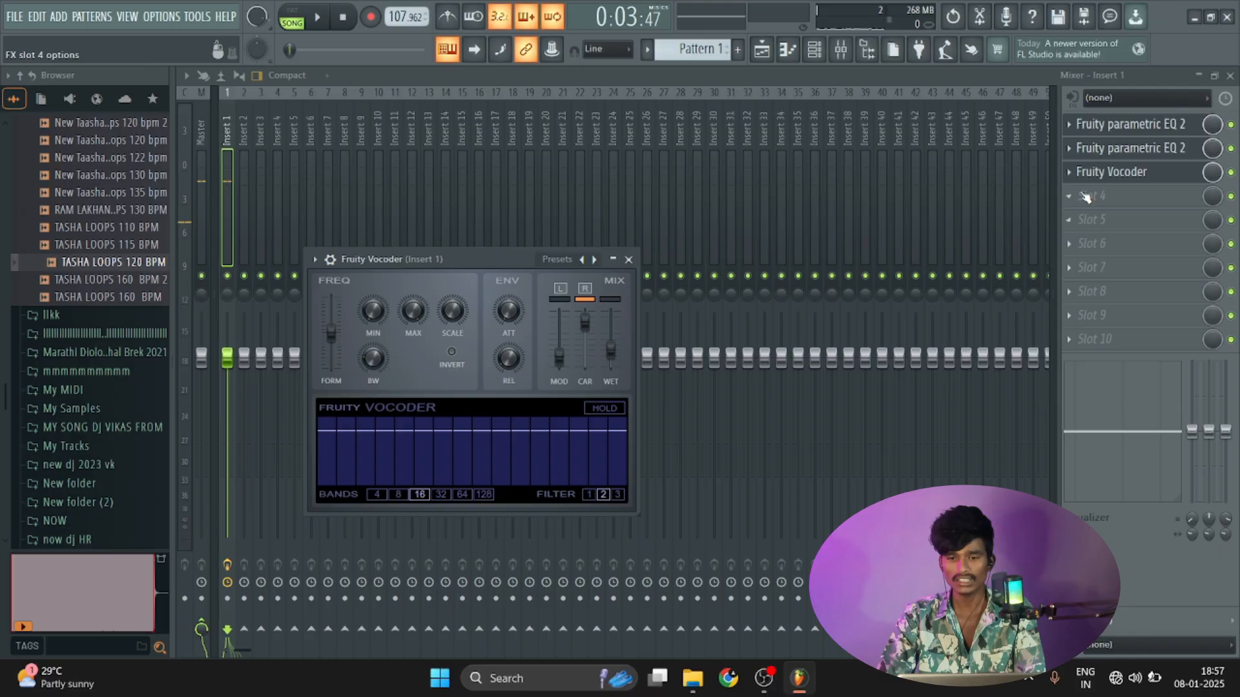
- Load Fruity Reeverb 2 into slot 4 of Insert 1 and apply its Large Hall preset
key(Escape)
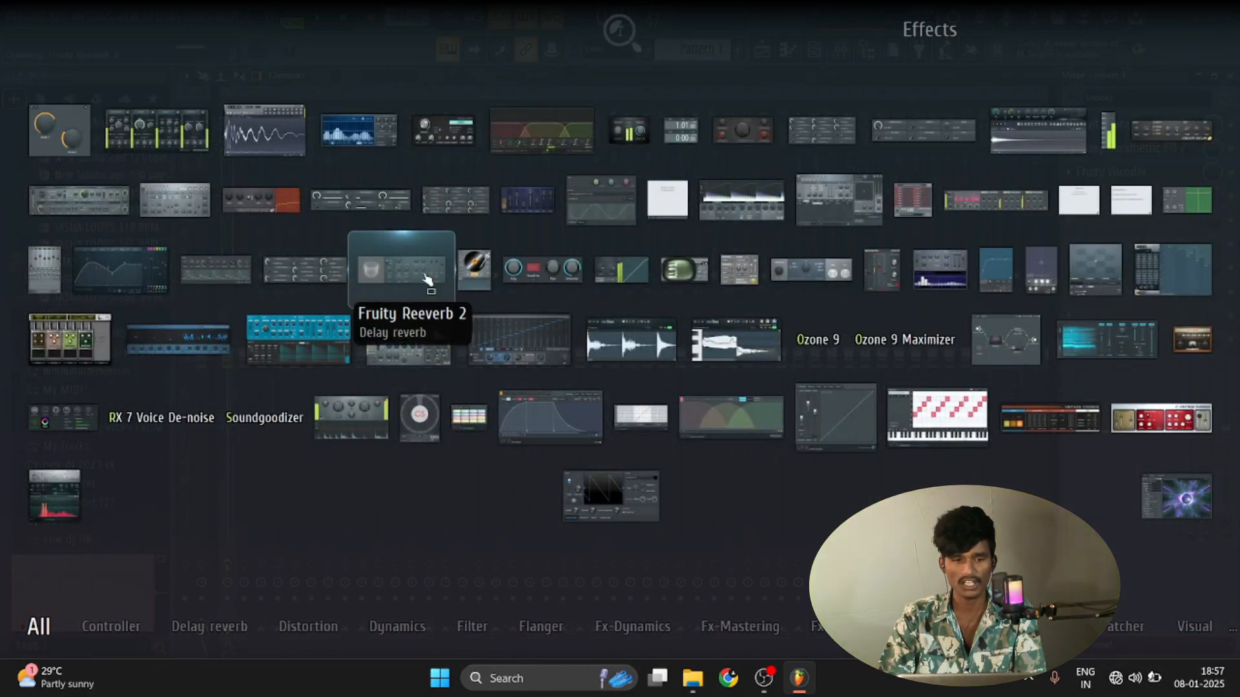
click(427, 279)
drag(353, 280, 618, 206)
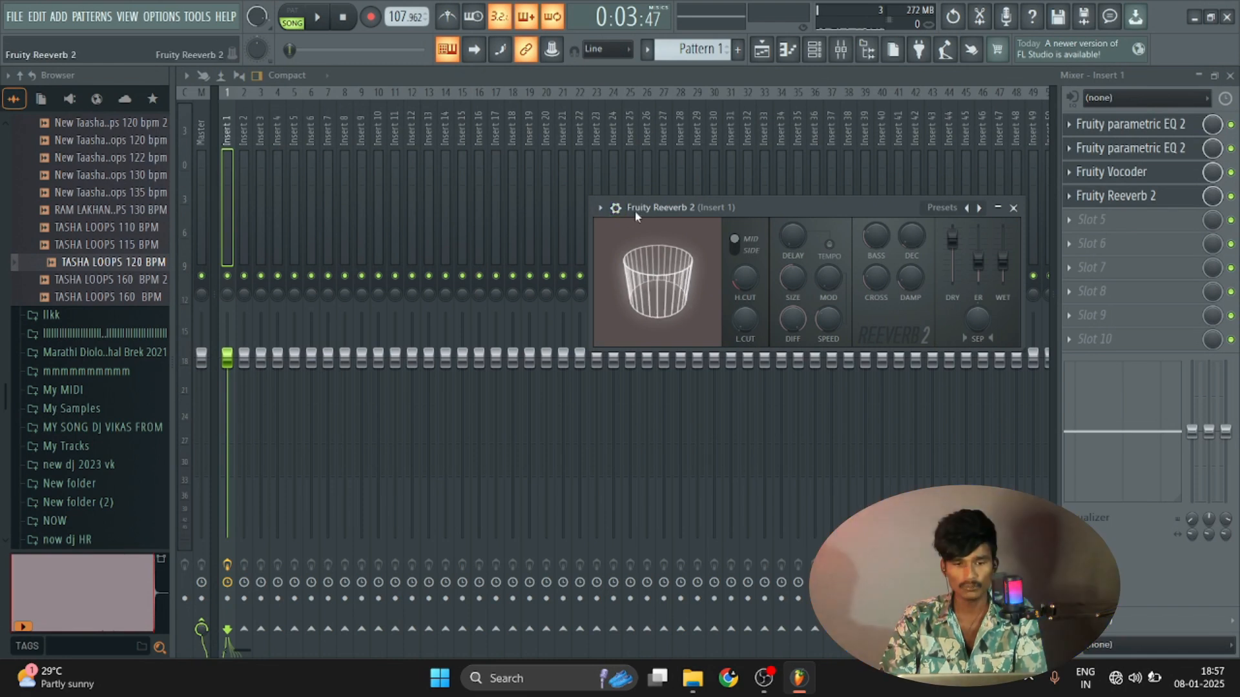
click(600, 207)
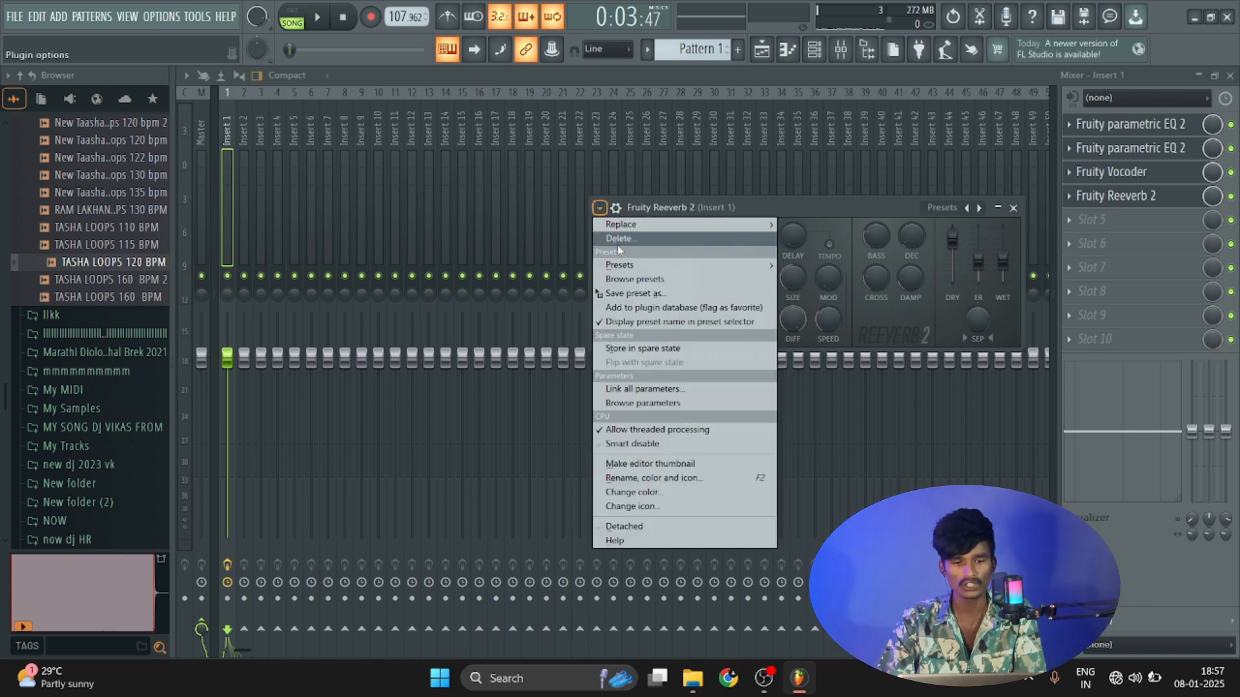
mouse_move(623, 265)
click(817, 312)
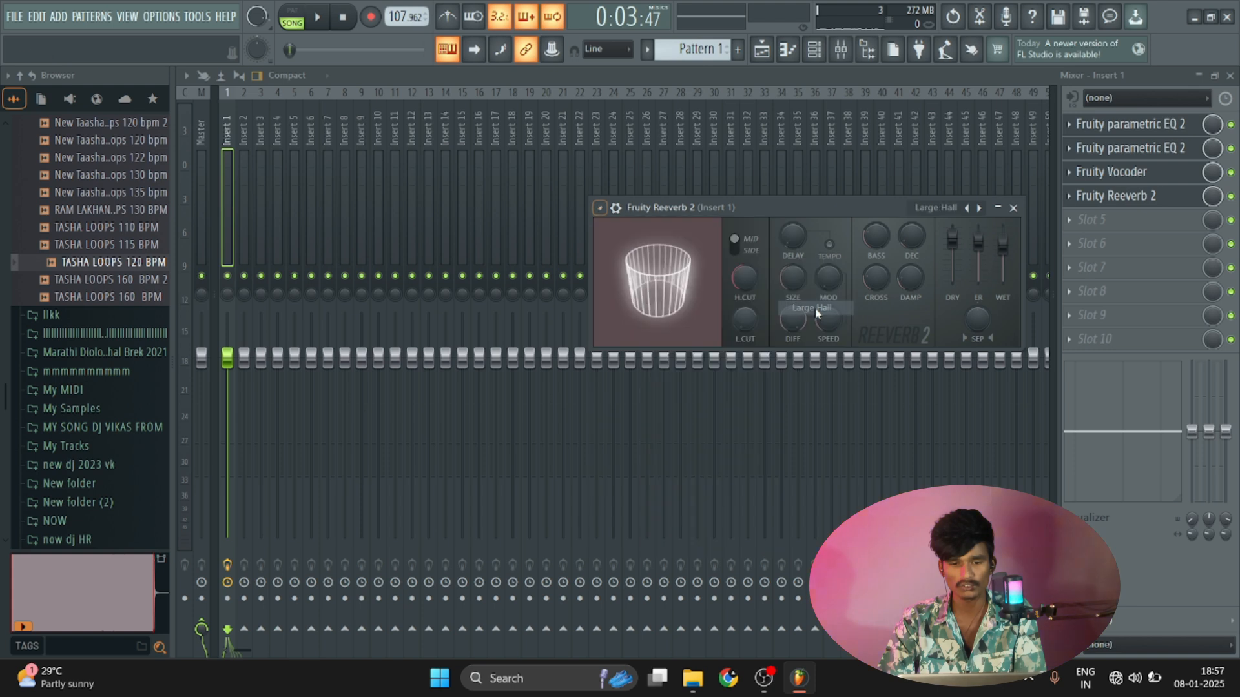
- Lower the reverb's early reflection and wet levels, turn on tempo-based predelay and play the vocals
drag(823, 212, 707, 160)
drag(886, 188, 892, 220)
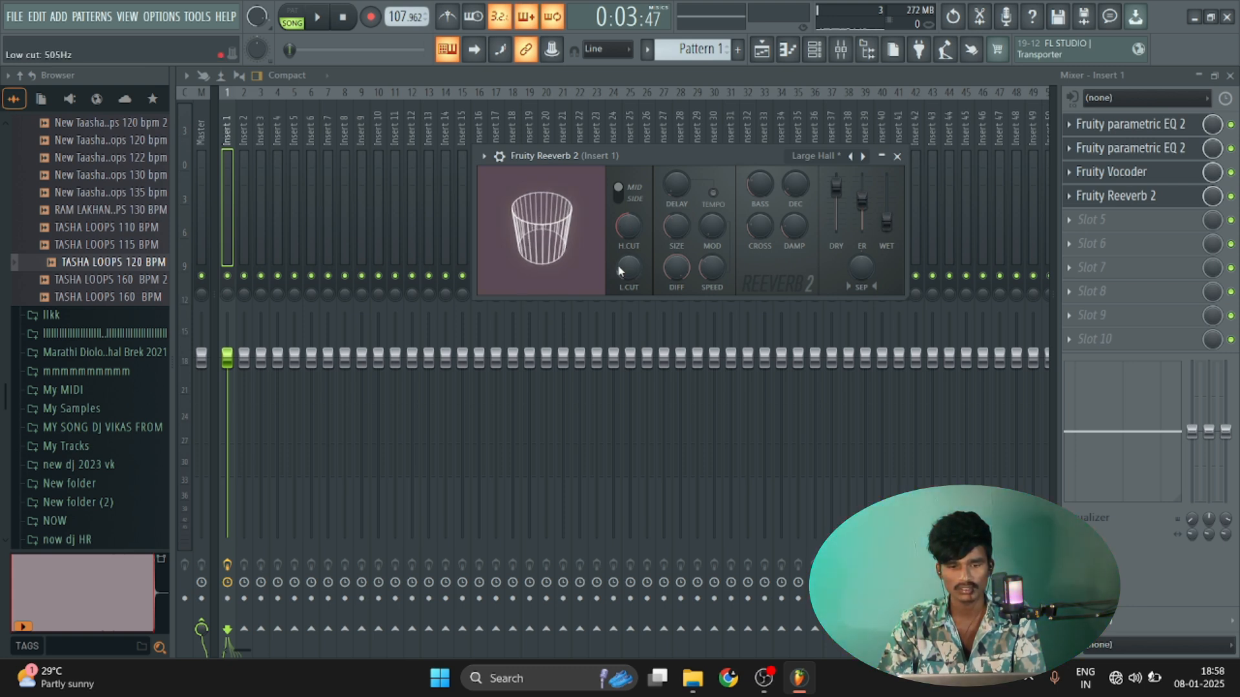
click(714, 194)
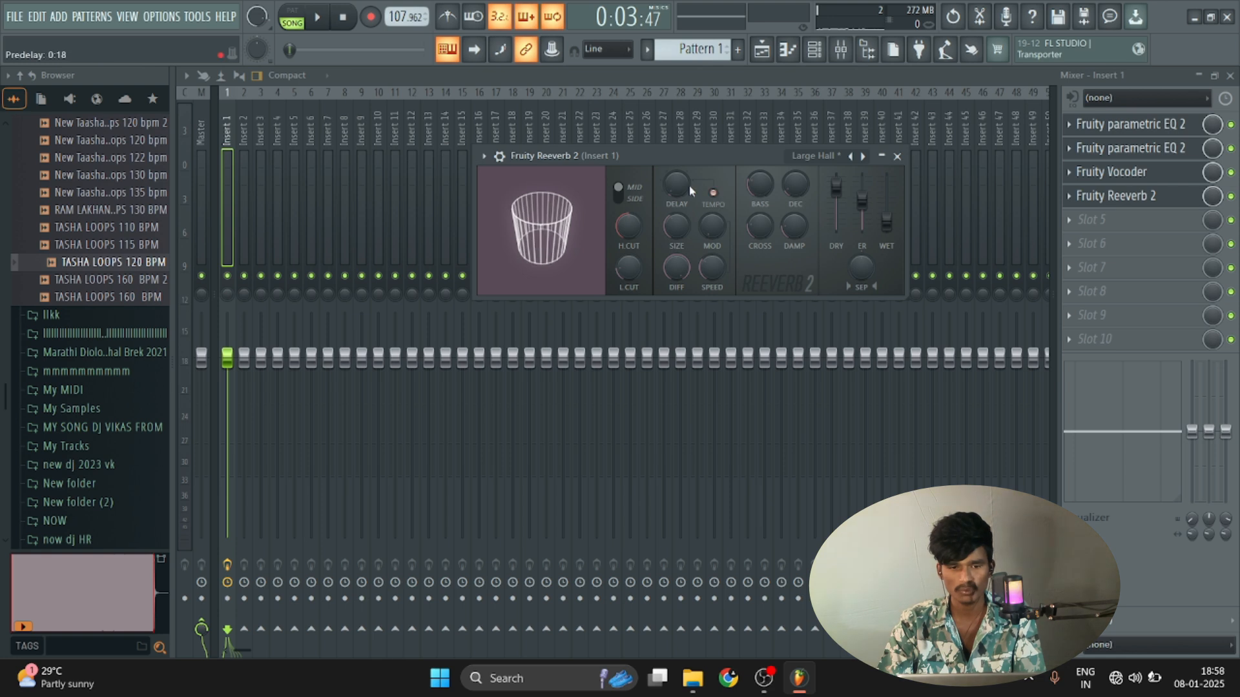
key(space)
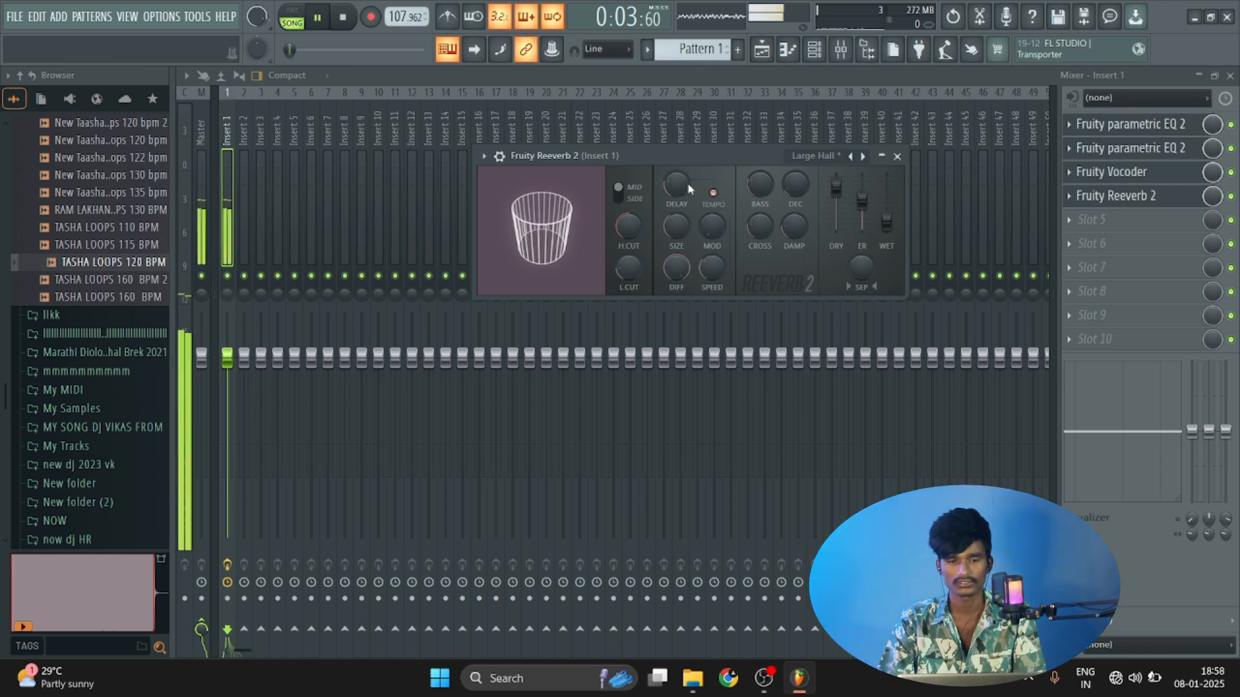
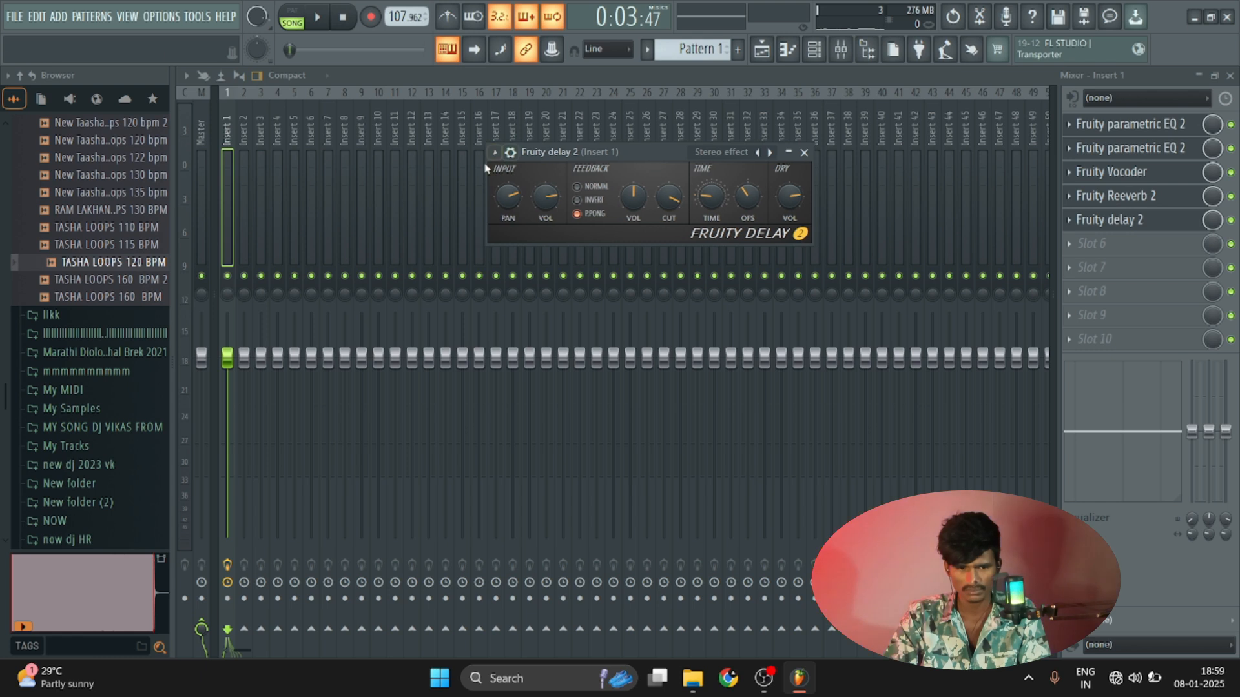
- Keep Fruity Delay 2 on its Stereo effect preset, lower the input volume and slightly adjust the delay time
click(495, 153)
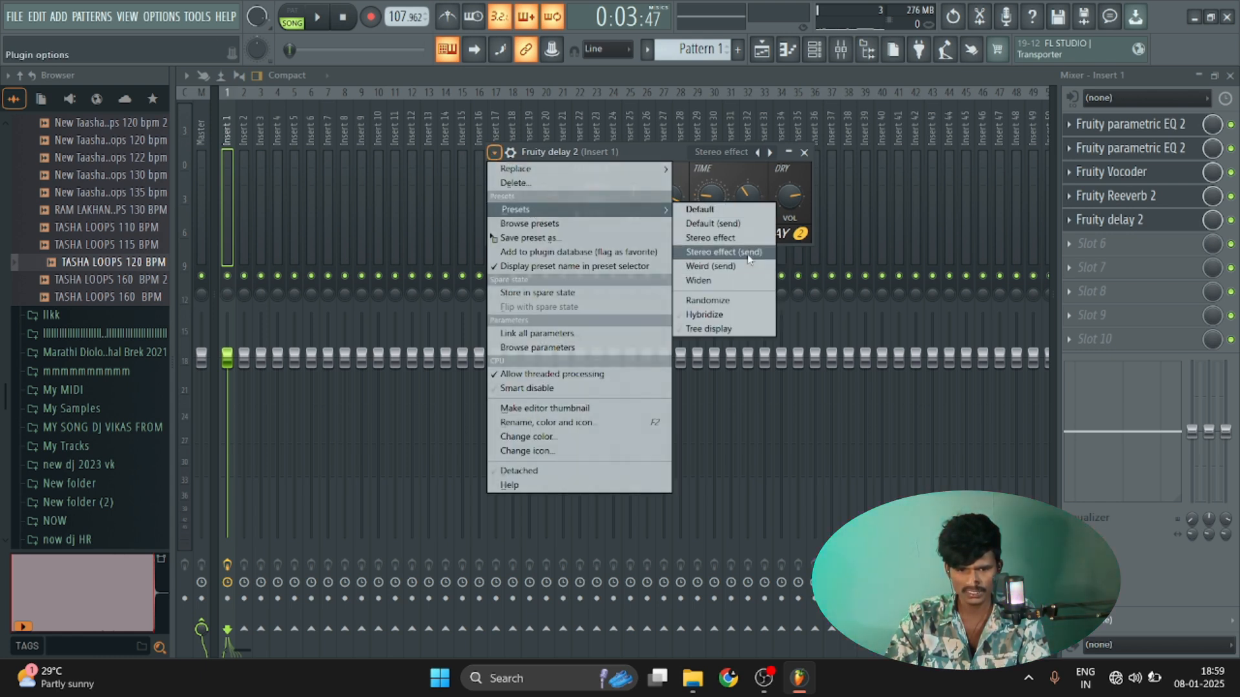
click(676, 153)
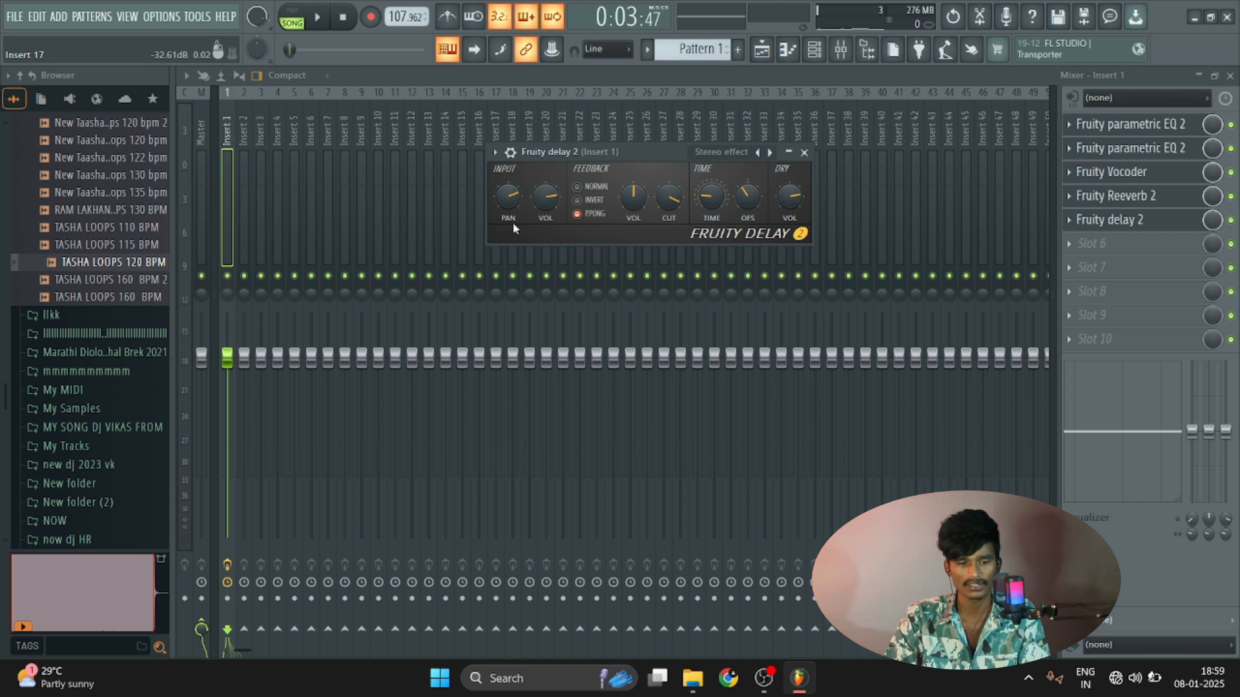
drag(550, 222, 551, 266)
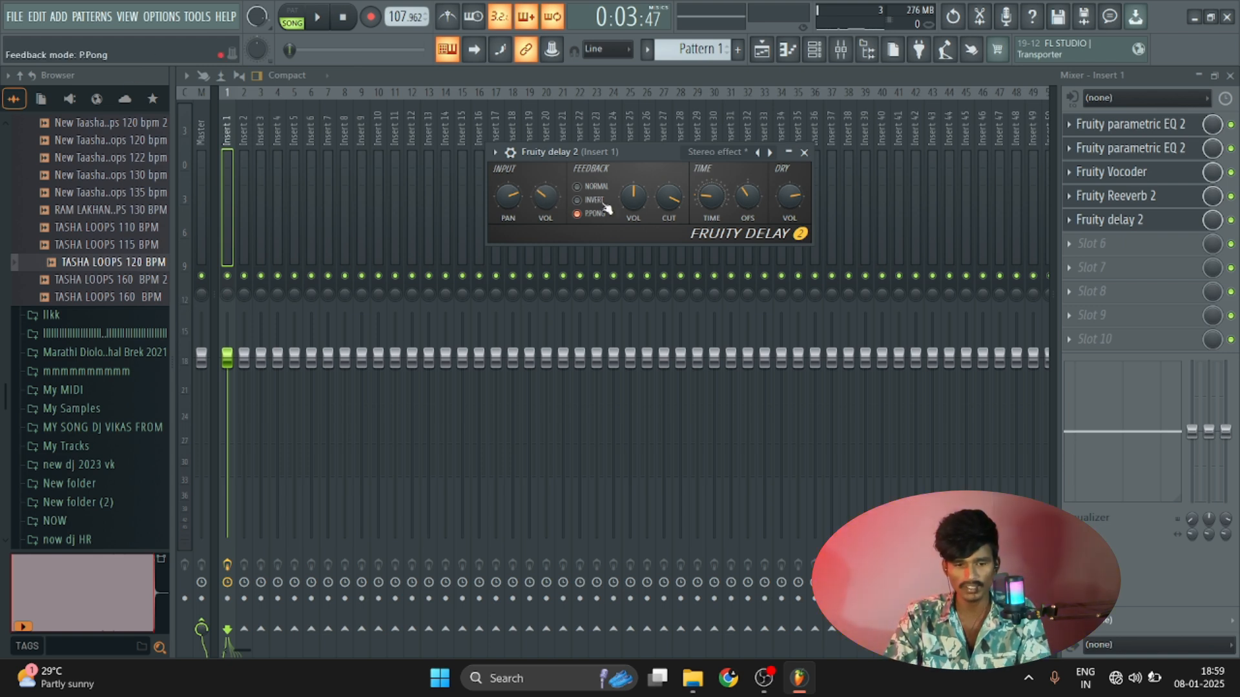
drag(713, 202, 711, 192)
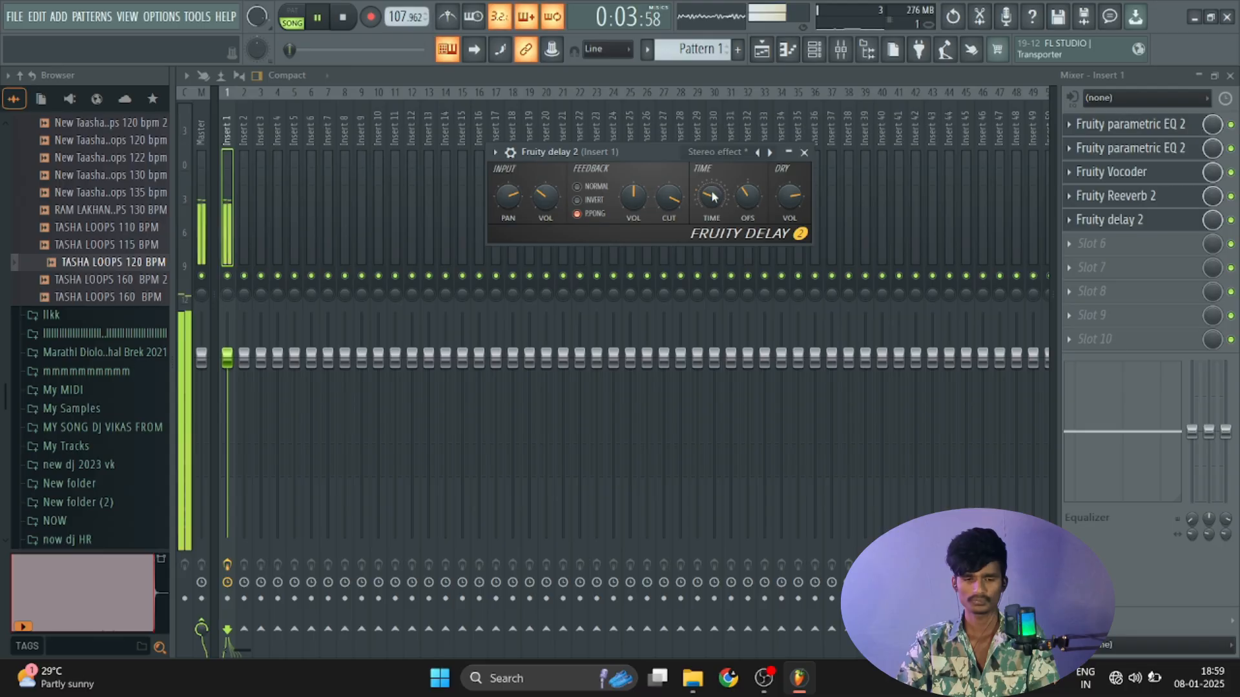
- Check the playlist during playback, return to the mixer and bring up Fruity Delay 2 on Insert 1
click(1230, 76)
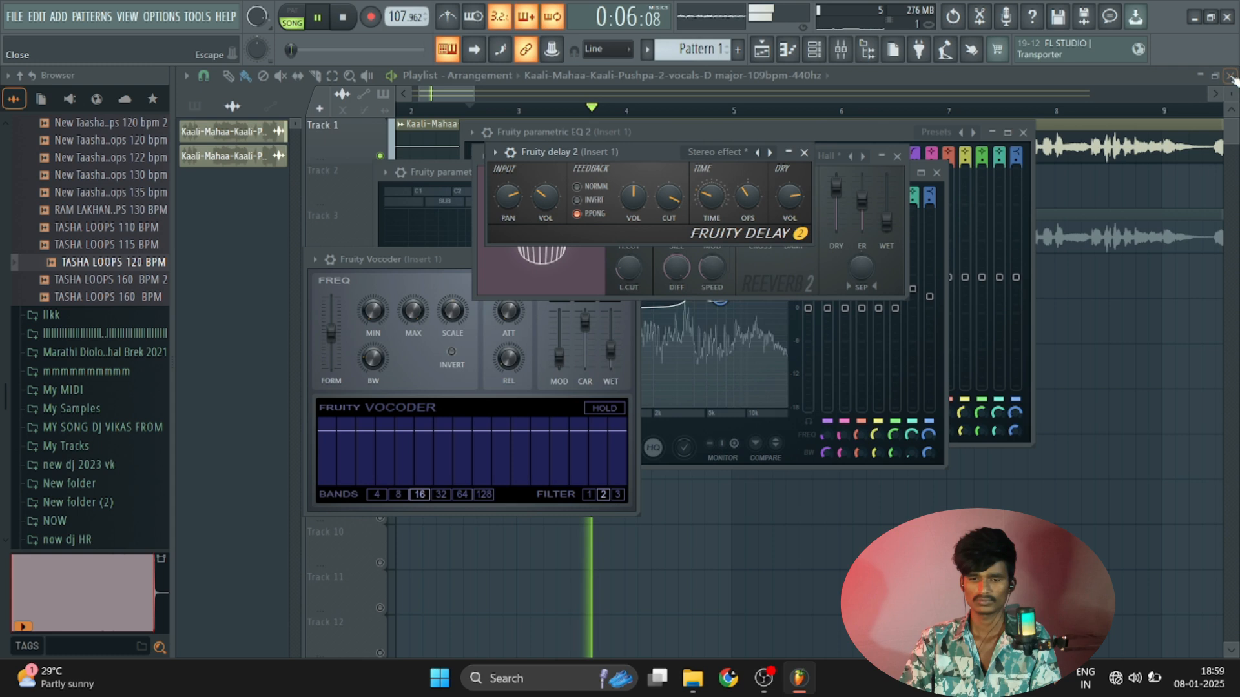
click(846, 54)
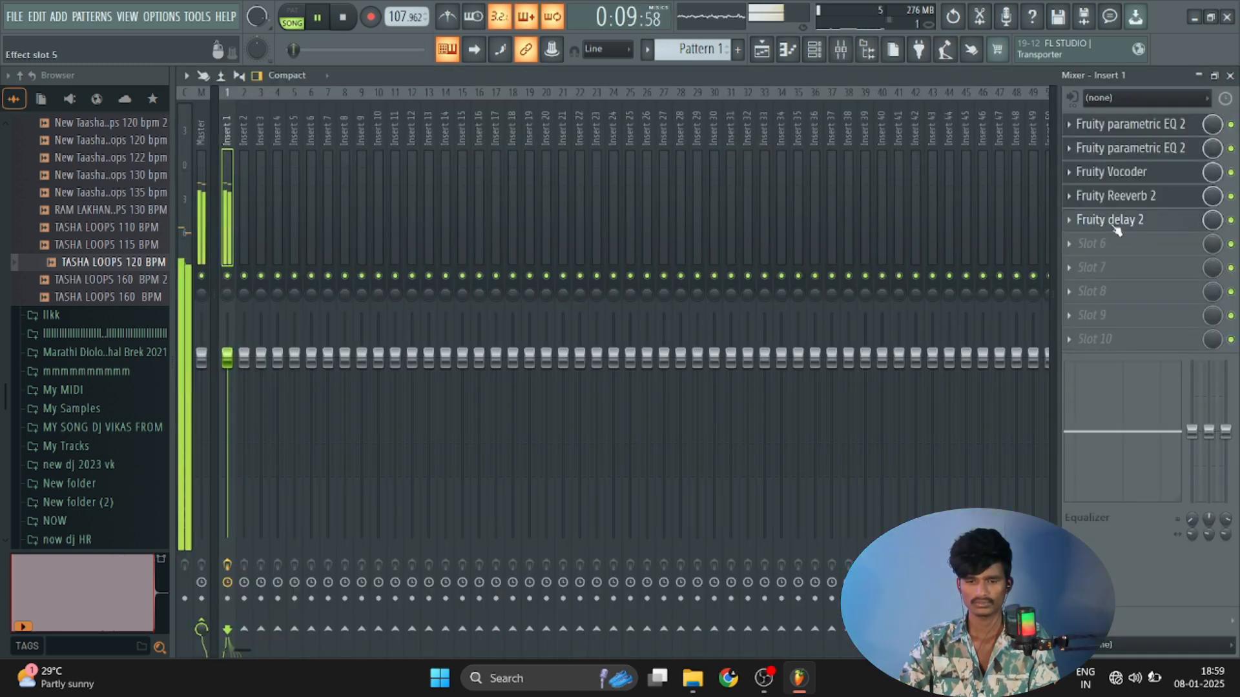
click(1116, 221)
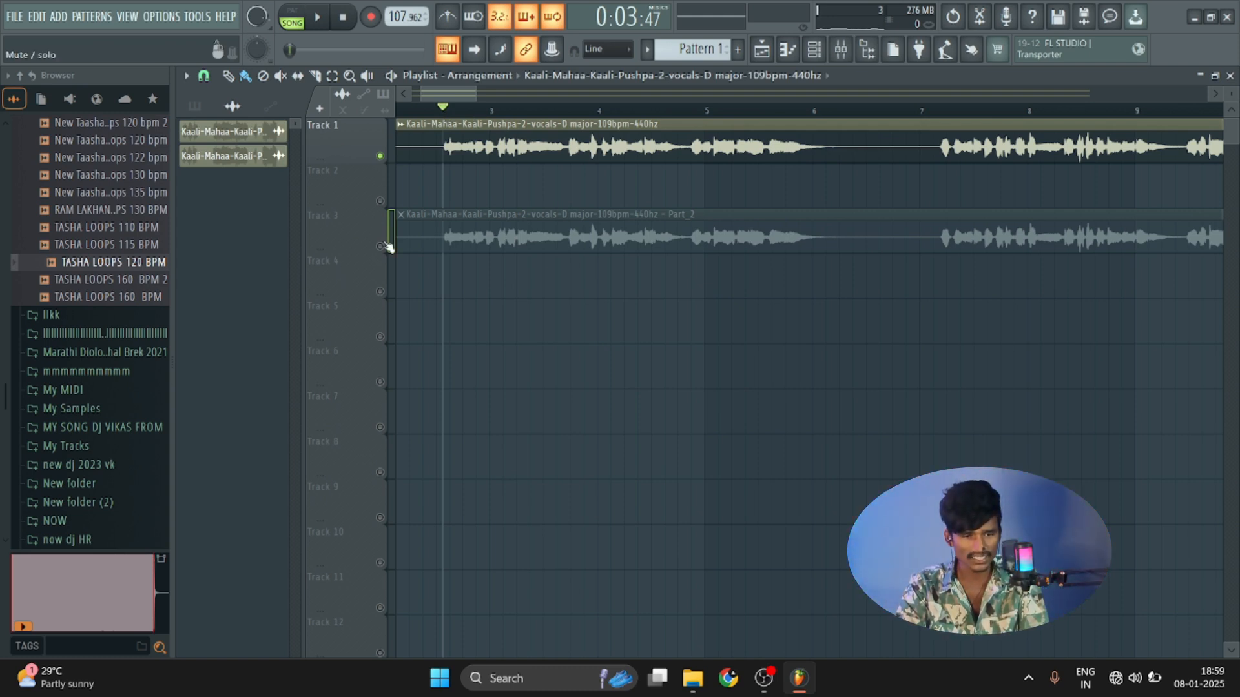
- Move the Part_2 vocal clip from Track 3 to Track 2, solo Track 2 and play it
drag(421, 241, 416, 181)
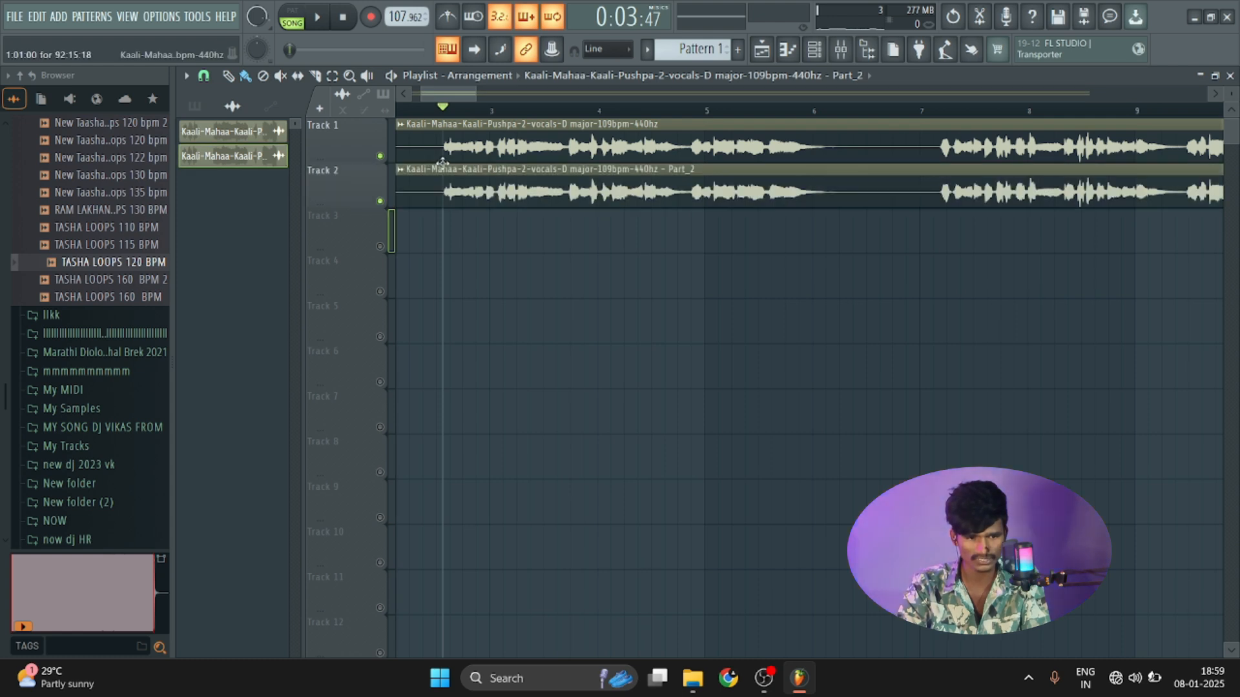
right_click(380, 200)
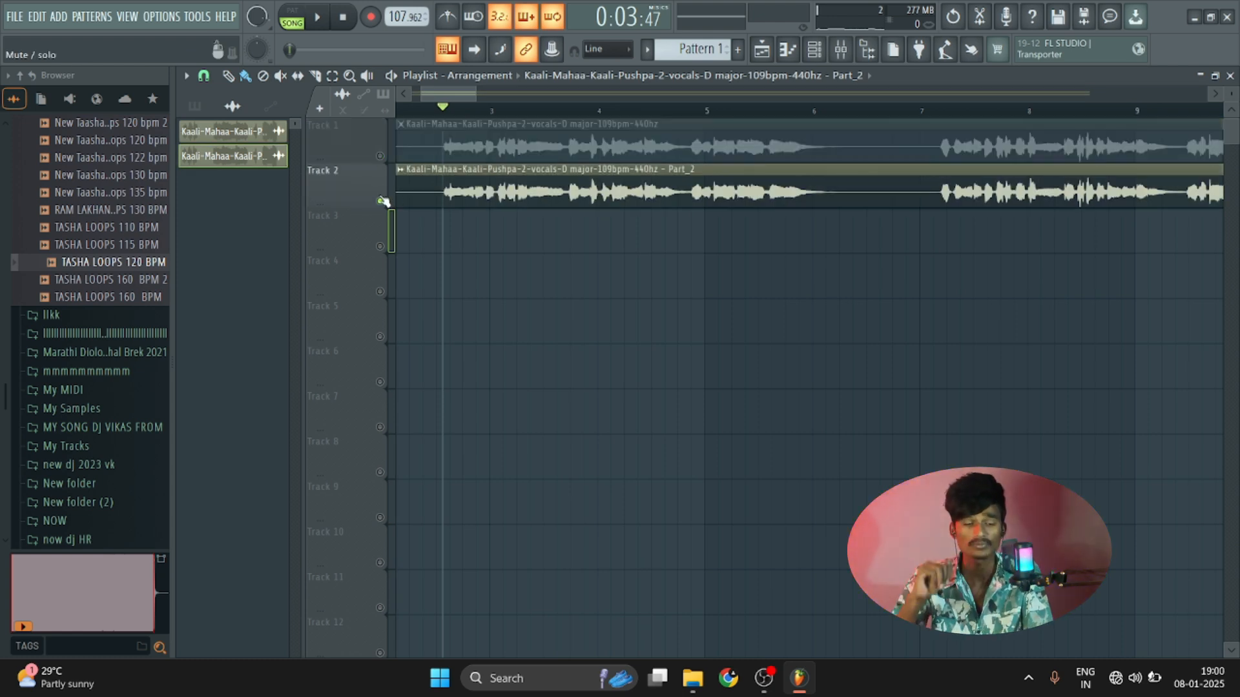
key(space)
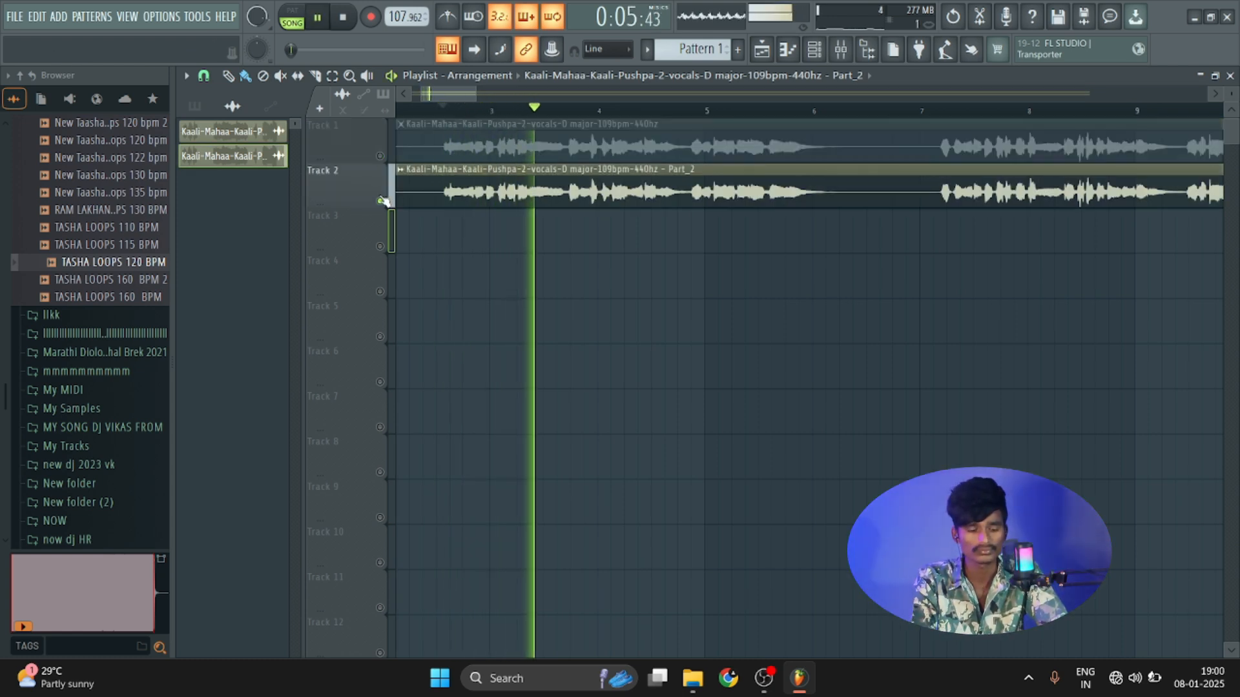
key(space)
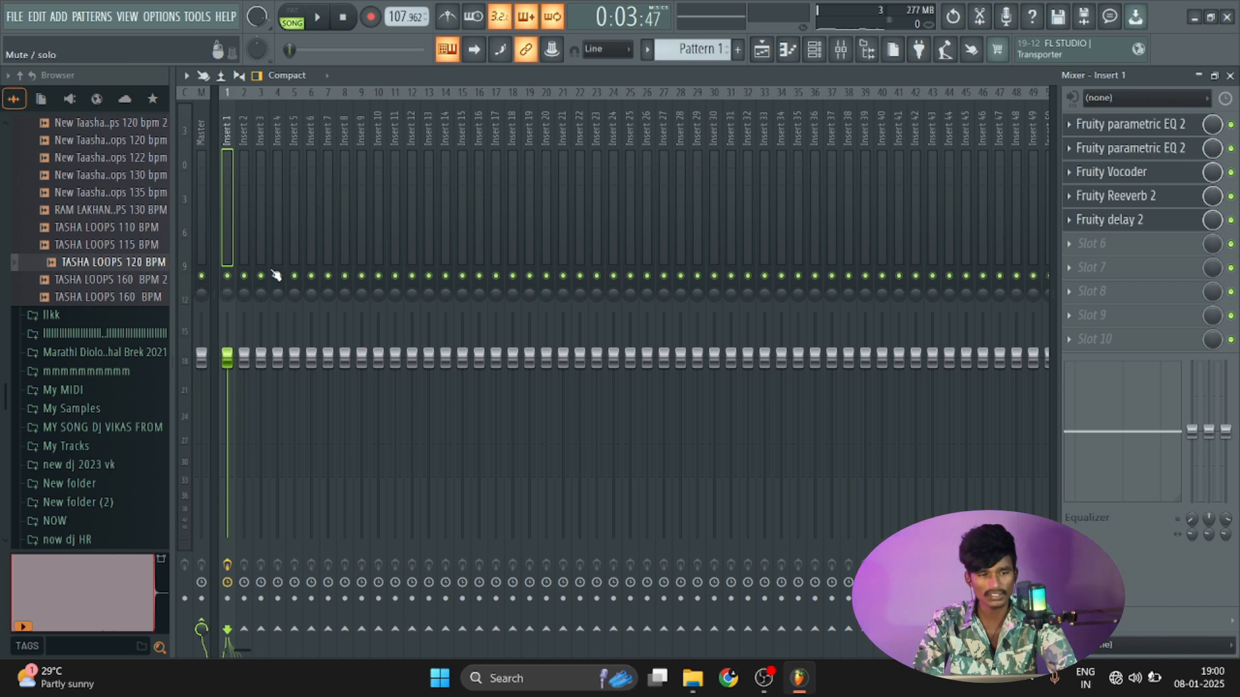
- Select Insert 2 in the mixer and lower the Part_2 vocal clip's channel volume to 29% from the playlist
click(246, 238)
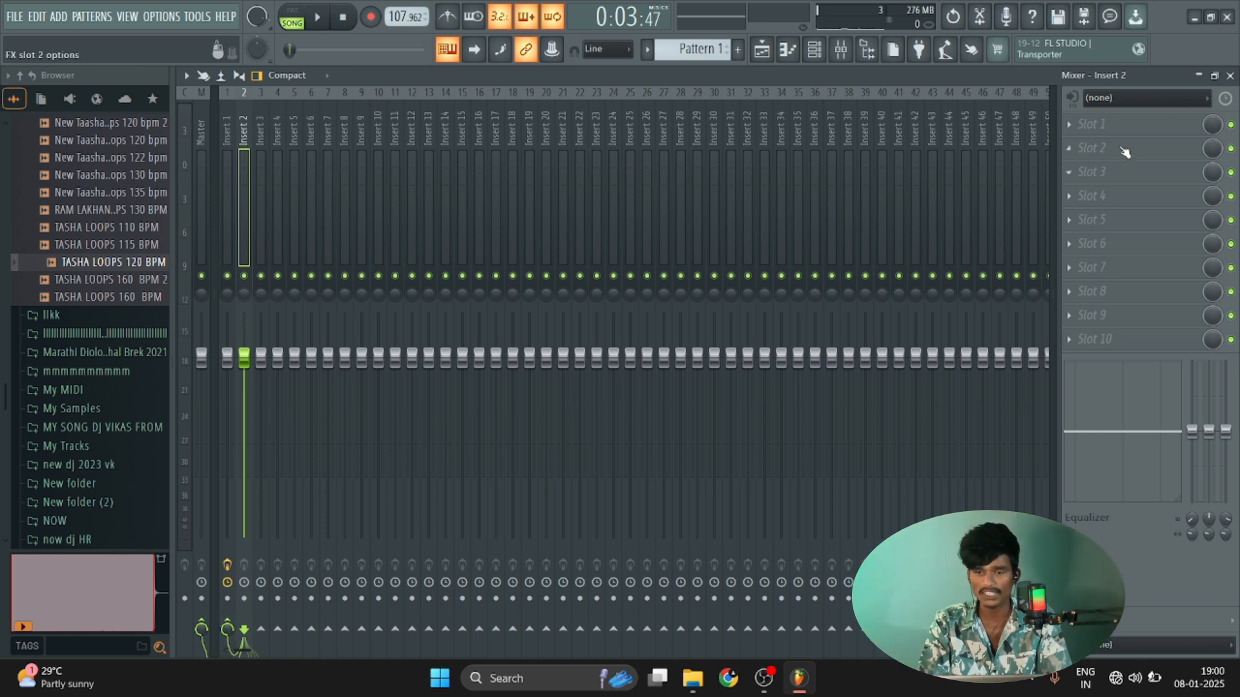
click(1230, 77)
key(space)
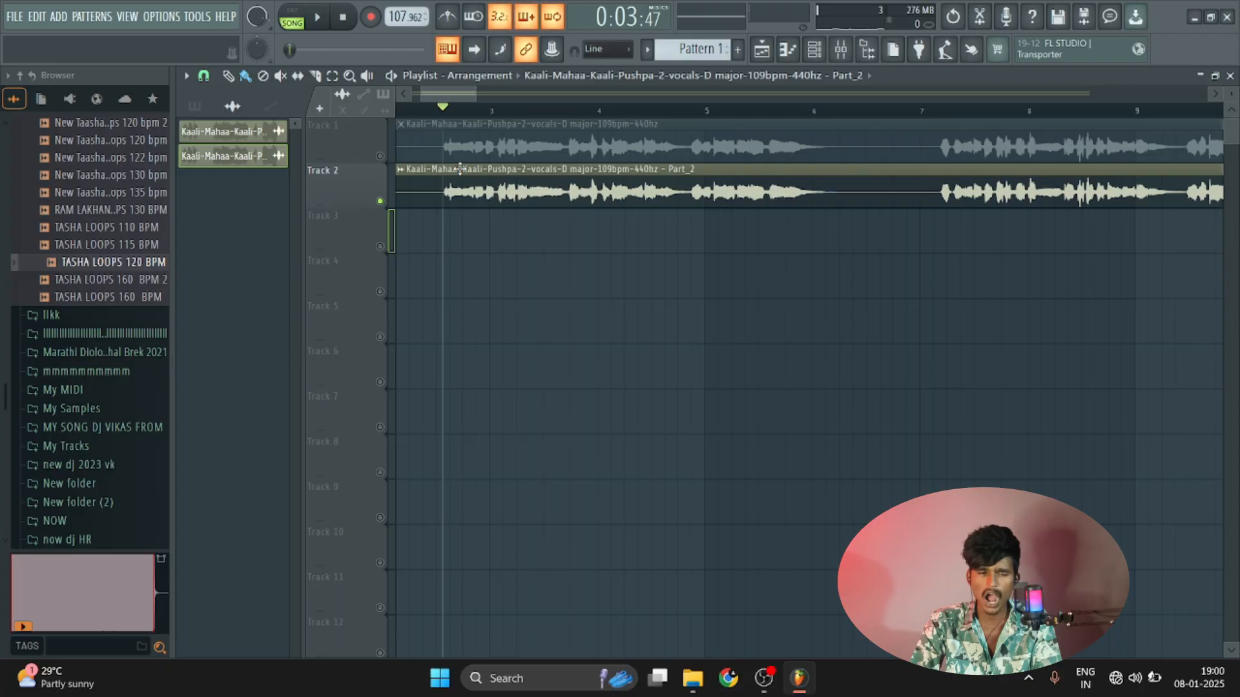
double_click(460, 169)
drag(579, 219, 579, 237)
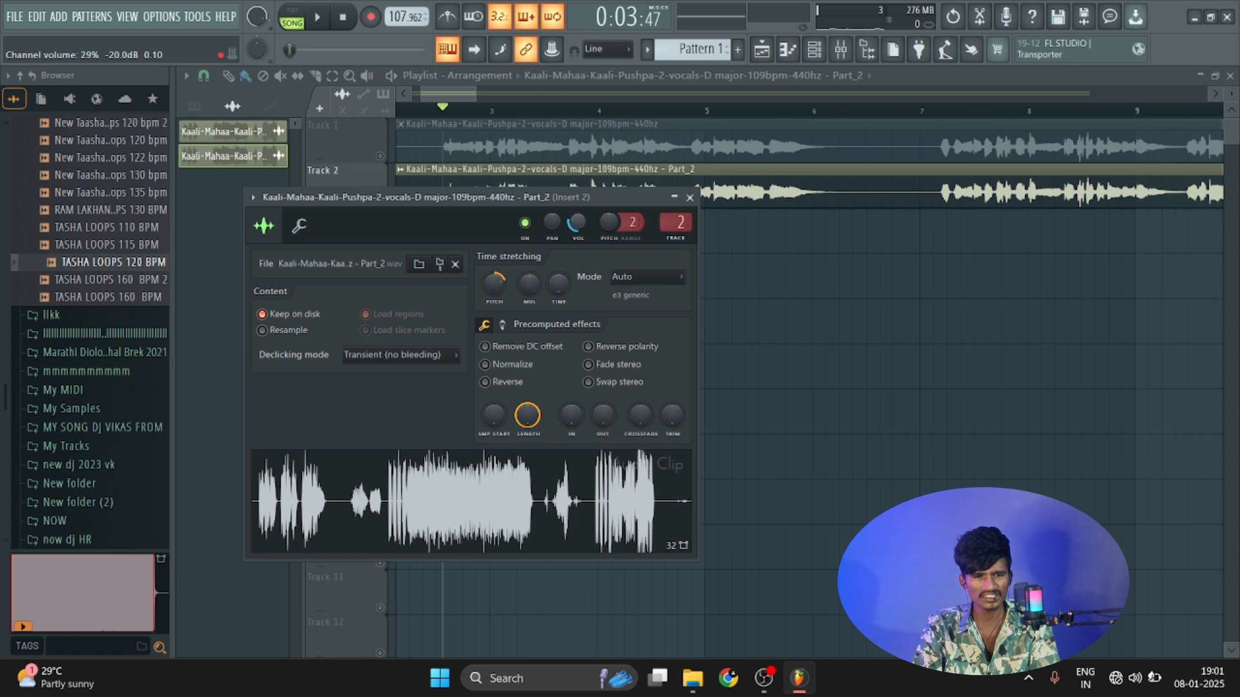
click(690, 197)
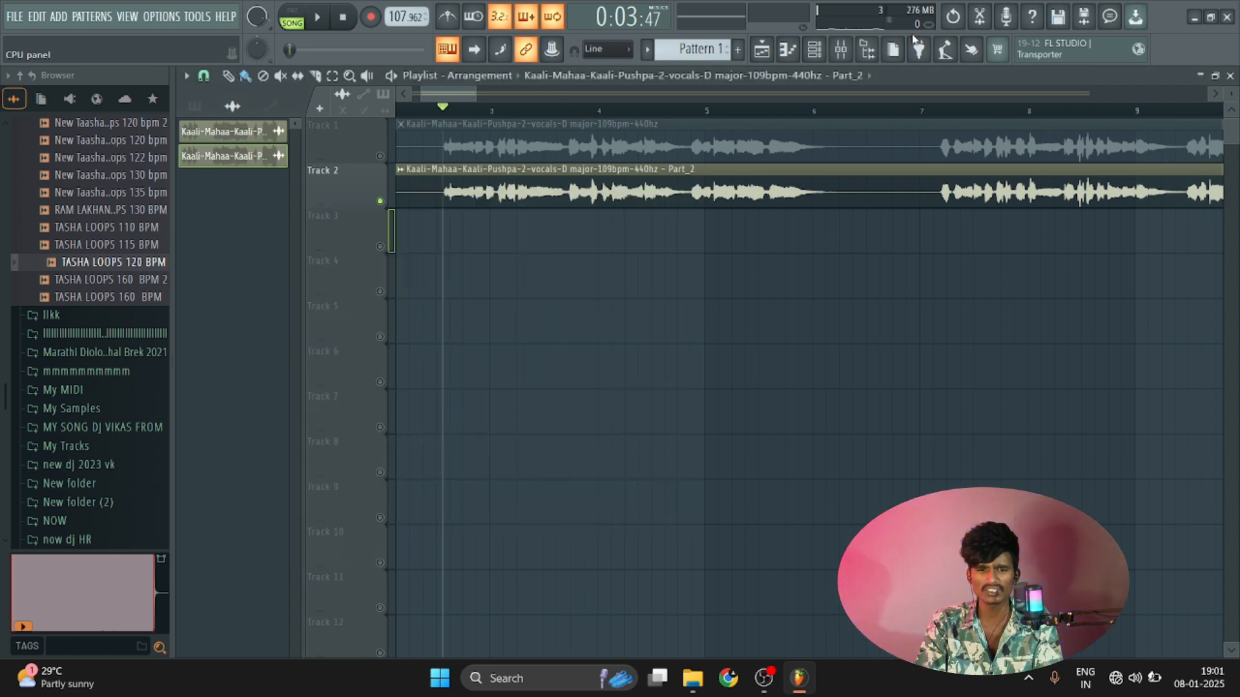
- Add Fruity Stereo Shaper to the first slot of Insert 2 and set its delay to 17.7 ms left during playback
click(841, 52)
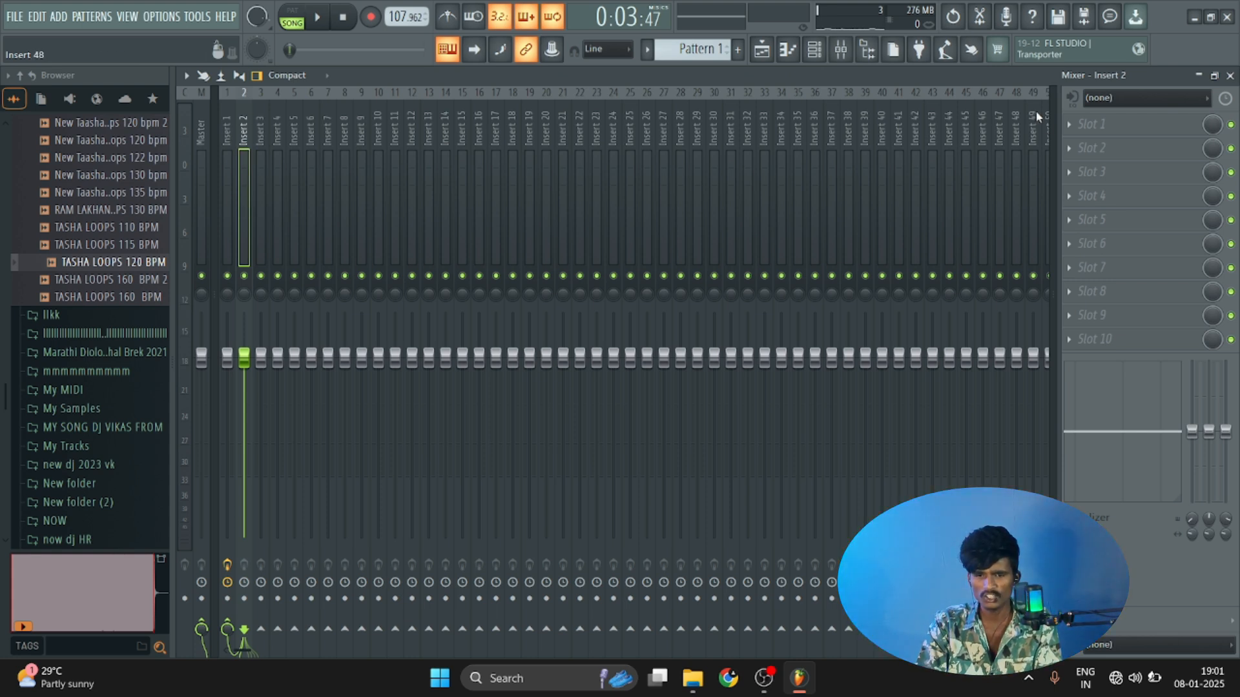
click(1071, 128)
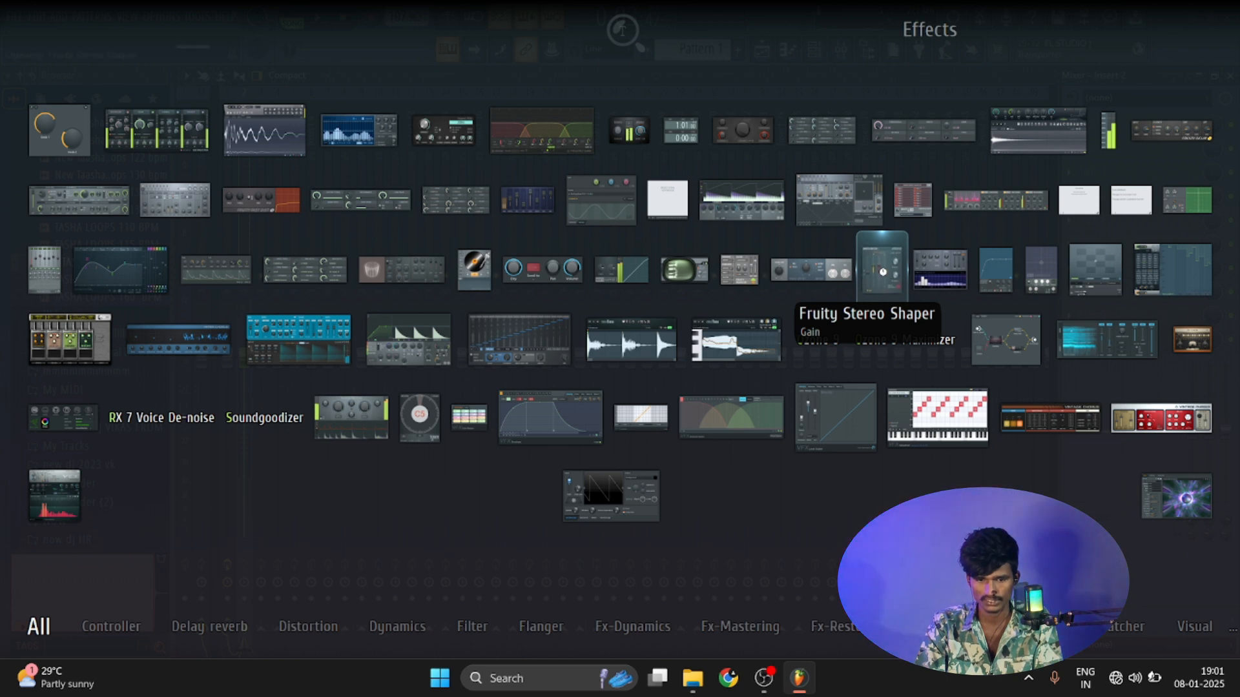
click(882, 271)
drag(444, 259, 746, 139)
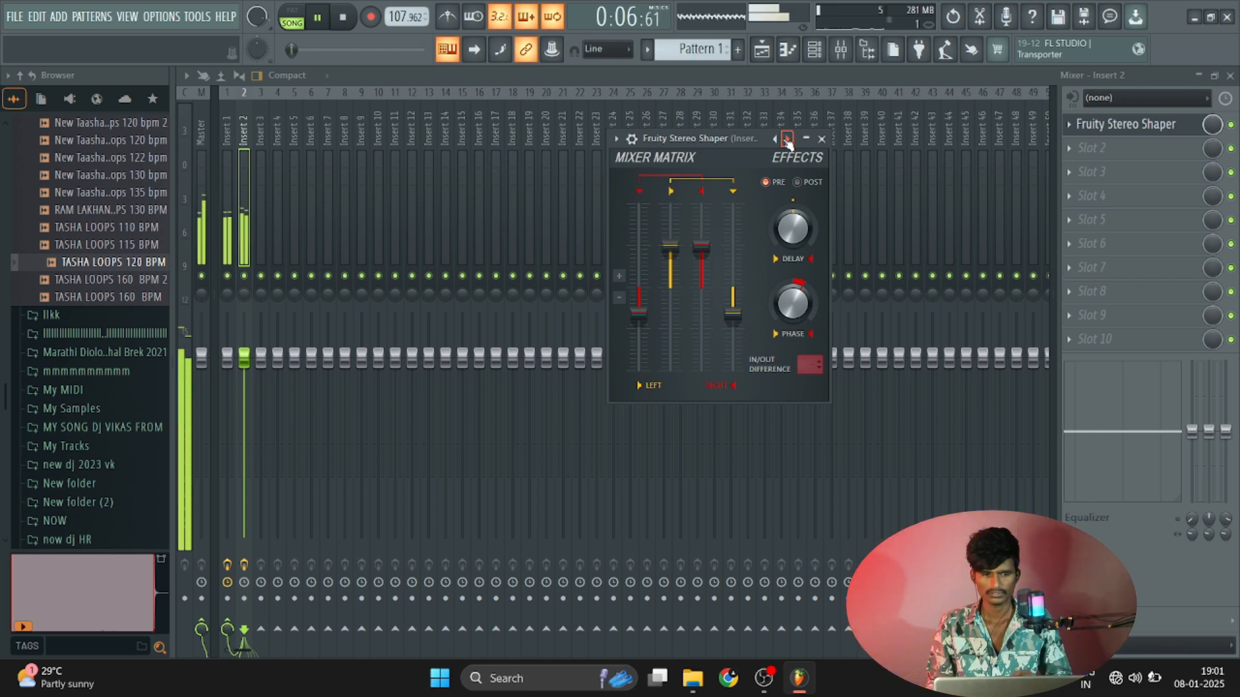
key(XF86AudioRaiseVolume)
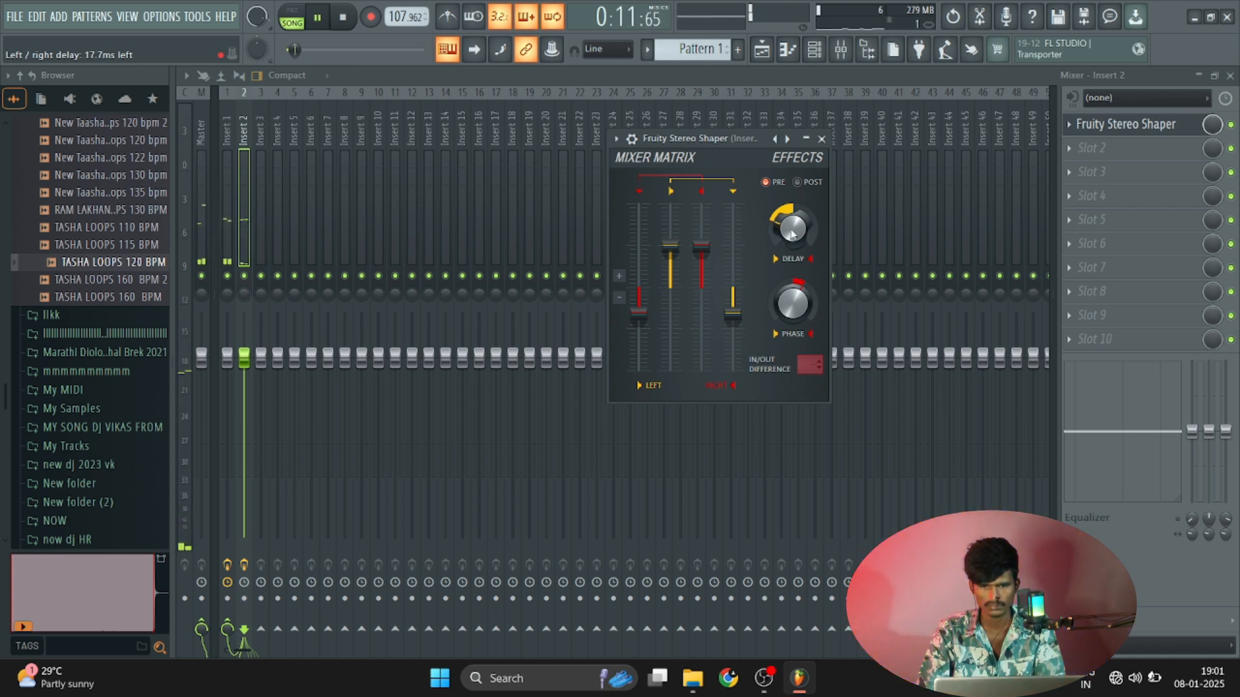
- Return to the playlist, stop playback and move the playhead to 2:05:00, just before the first vocal phrase
click(1231, 76)
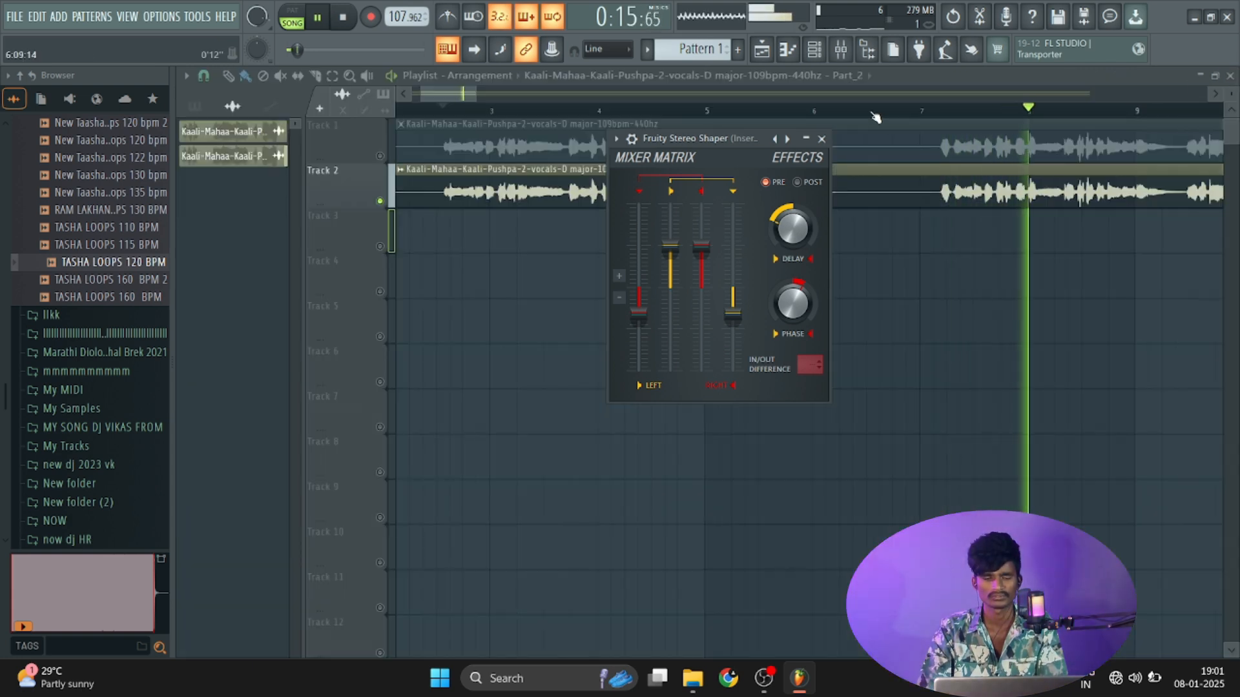
key(space)
scroll(869, 117, down, 3)
click(470, 127)
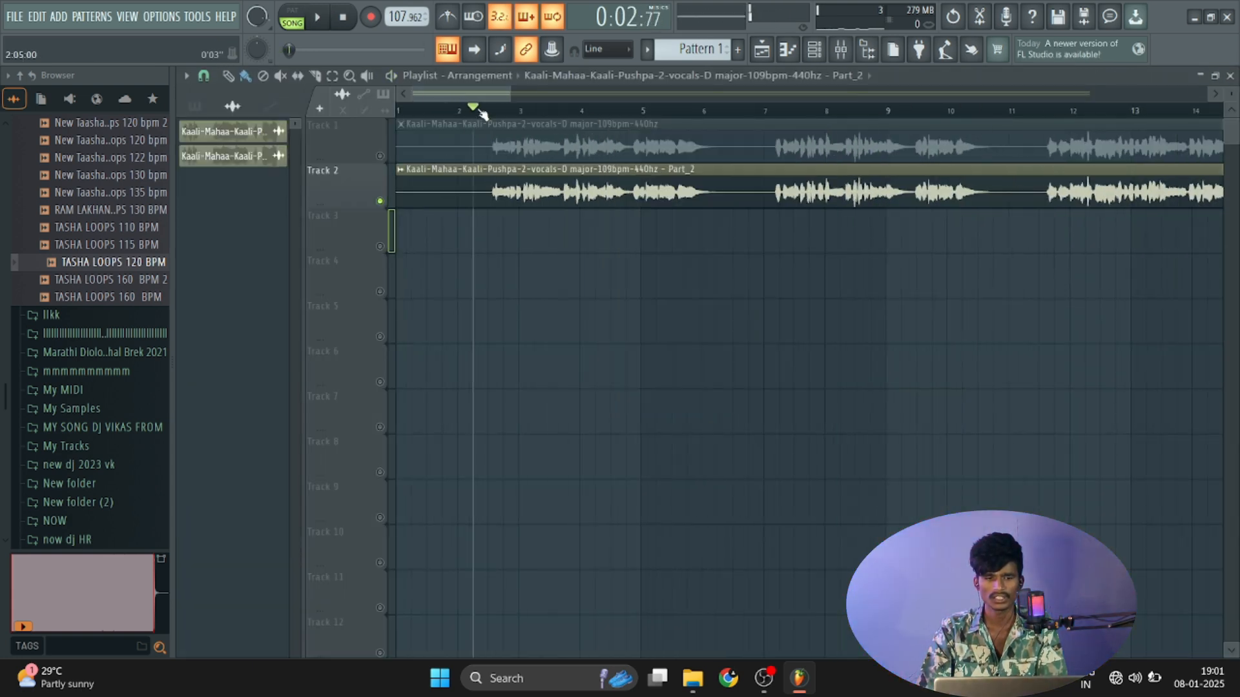
- Reset the Part_2 vocal clip's channel volume to its default and play the vocals briefly
double_click(508, 181)
right_click(577, 219)
click(598, 225)
key(space)
click(692, 197)
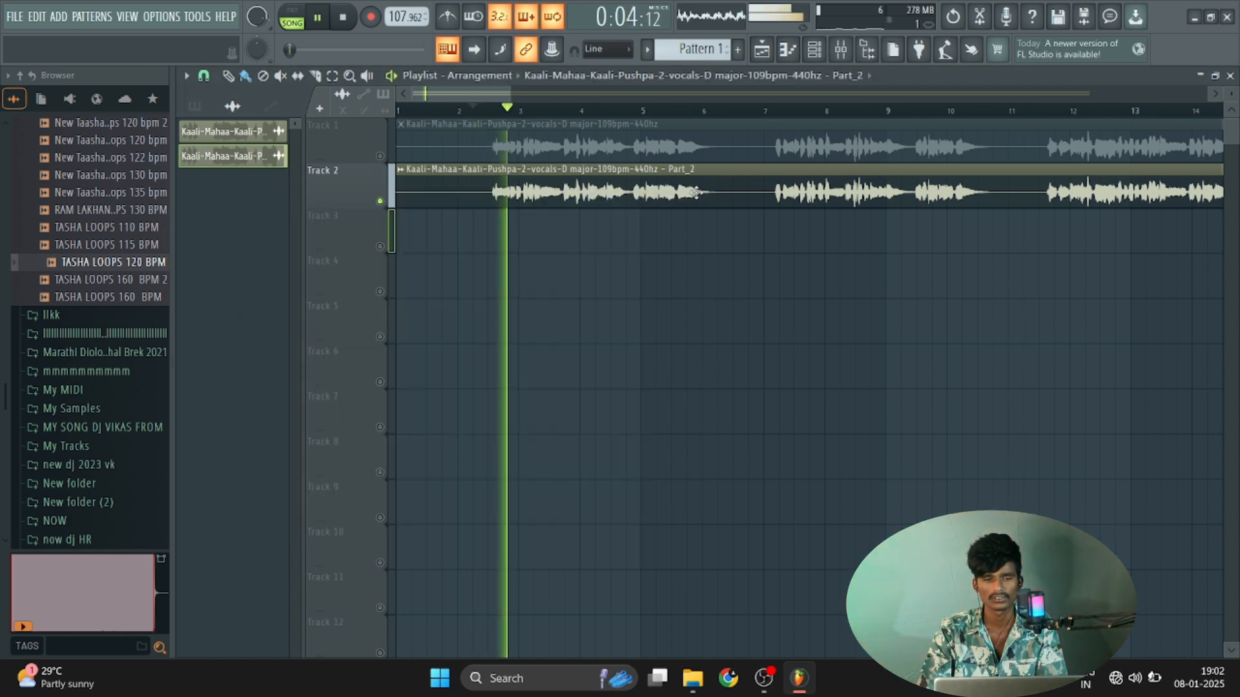
double_click(626, 194)
key(space)
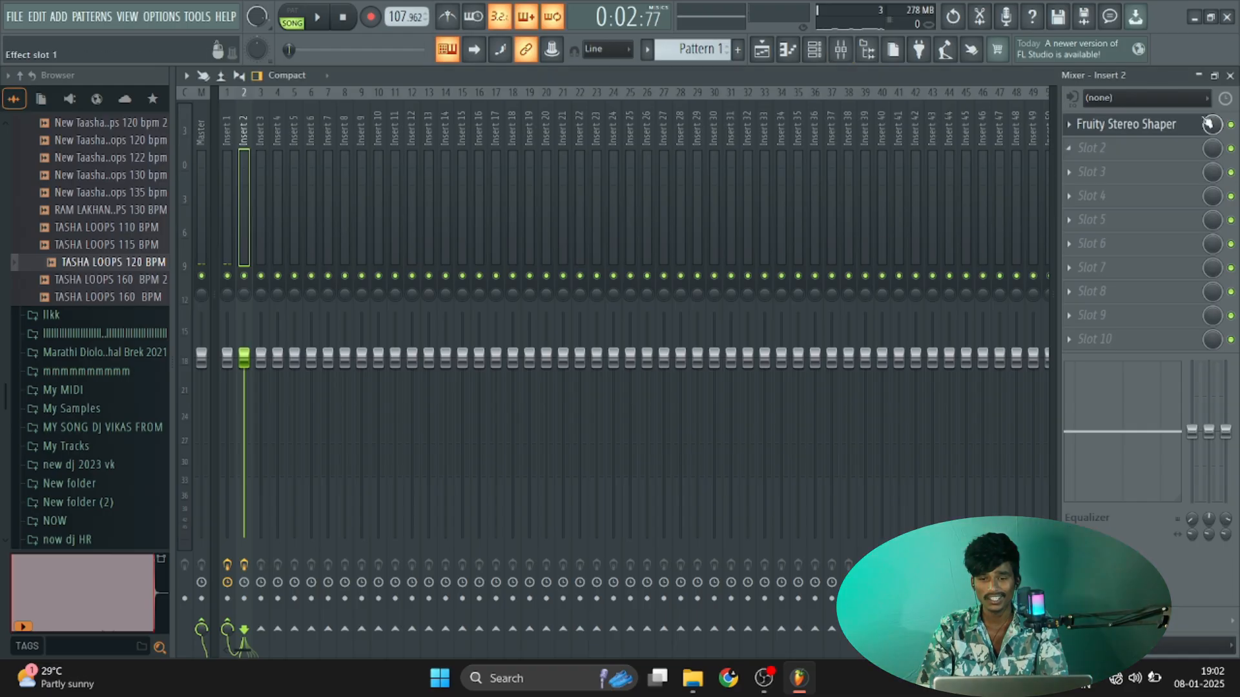
- Increase the left delay in Insert 2's Fruity Stereo Shaper while listening, and reset the delay to its default
click(1131, 124)
drag(793, 230, 793, 252)
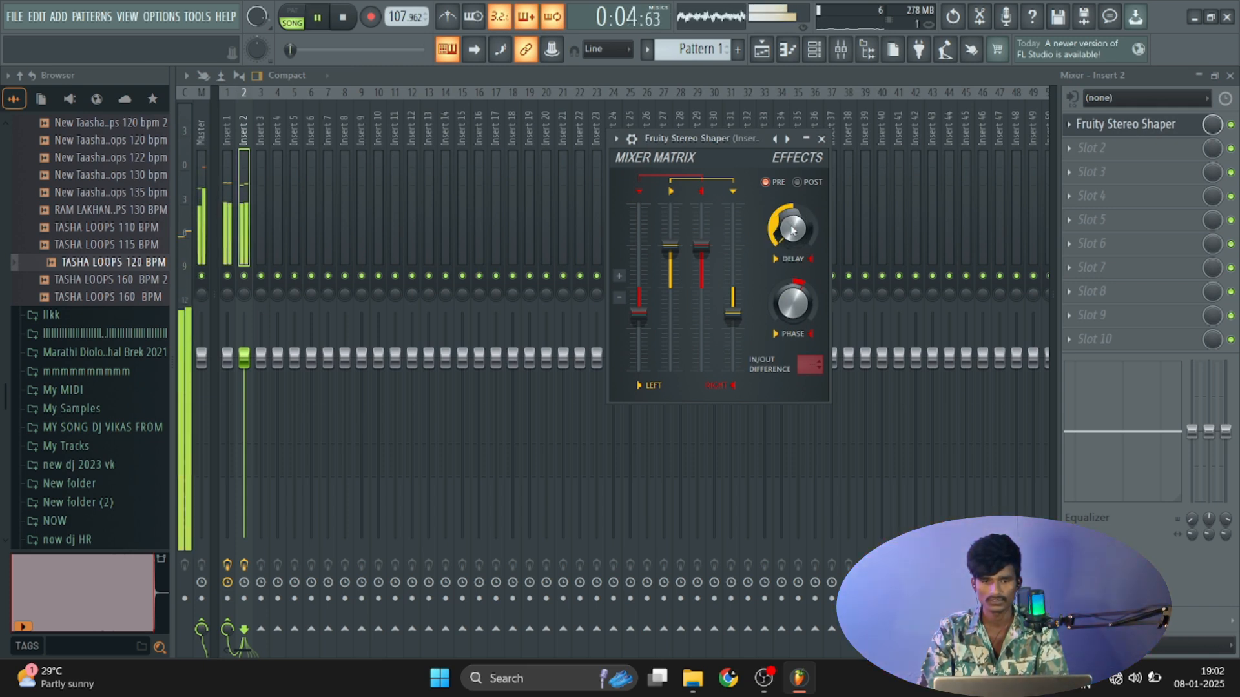
key(space)
right_click(793, 231)
click(809, 239)
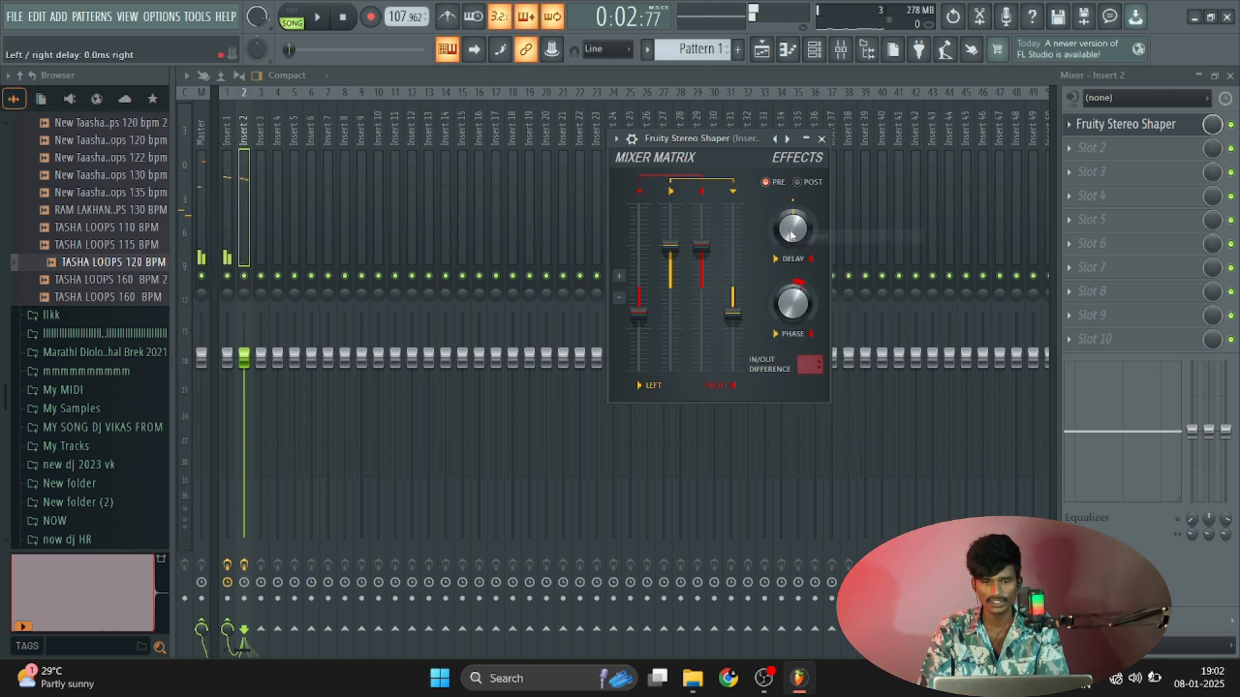
- Set the Stereo Shaper's phase to 73% left while playing the vocals, and close the plugin
drag(784, 313, 784, 352)
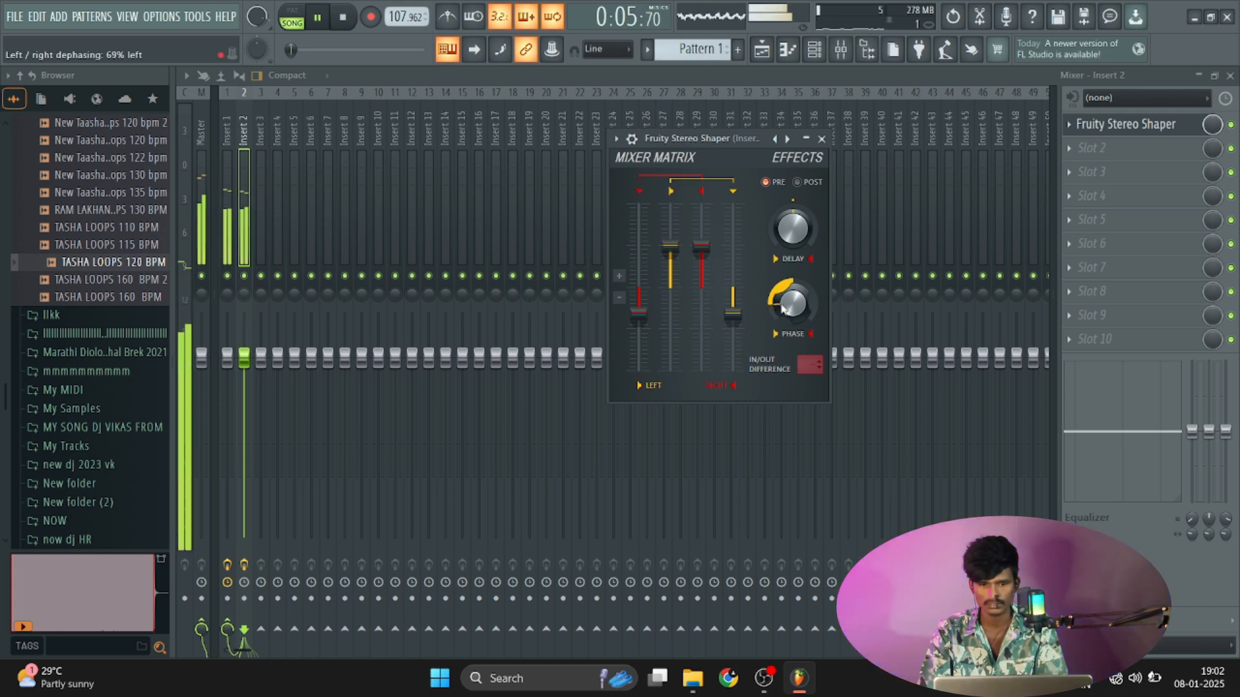
drag(793, 303, 783, 304)
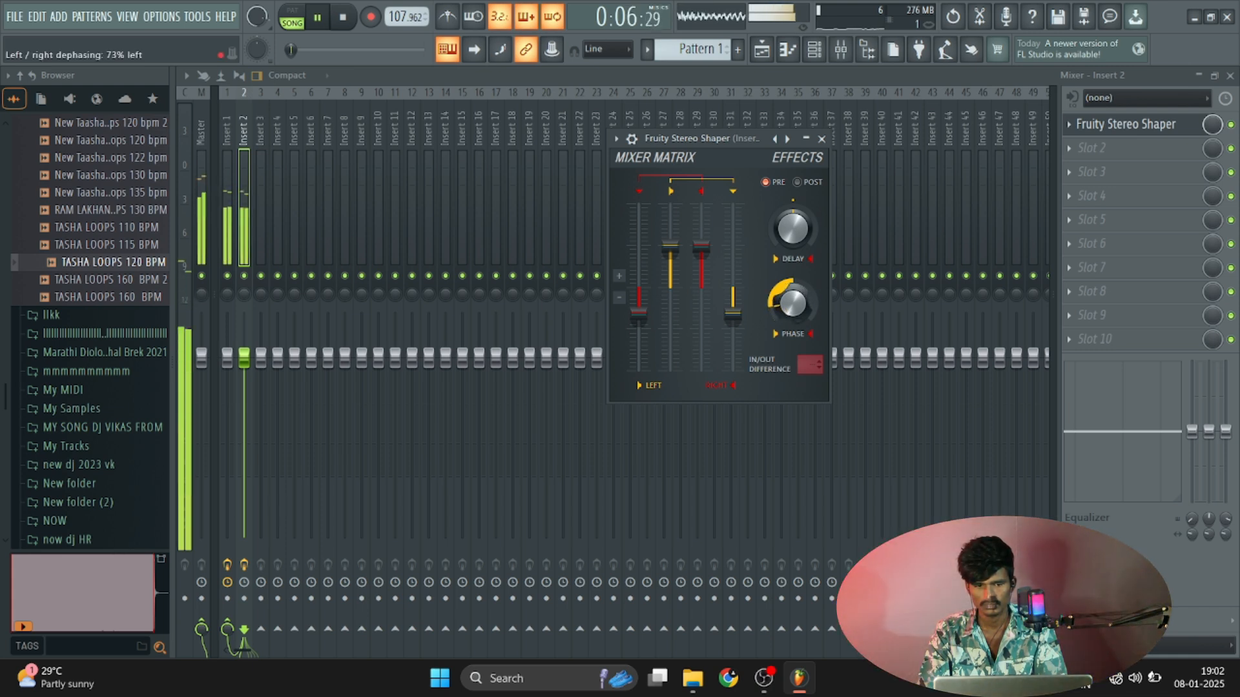
key(space)
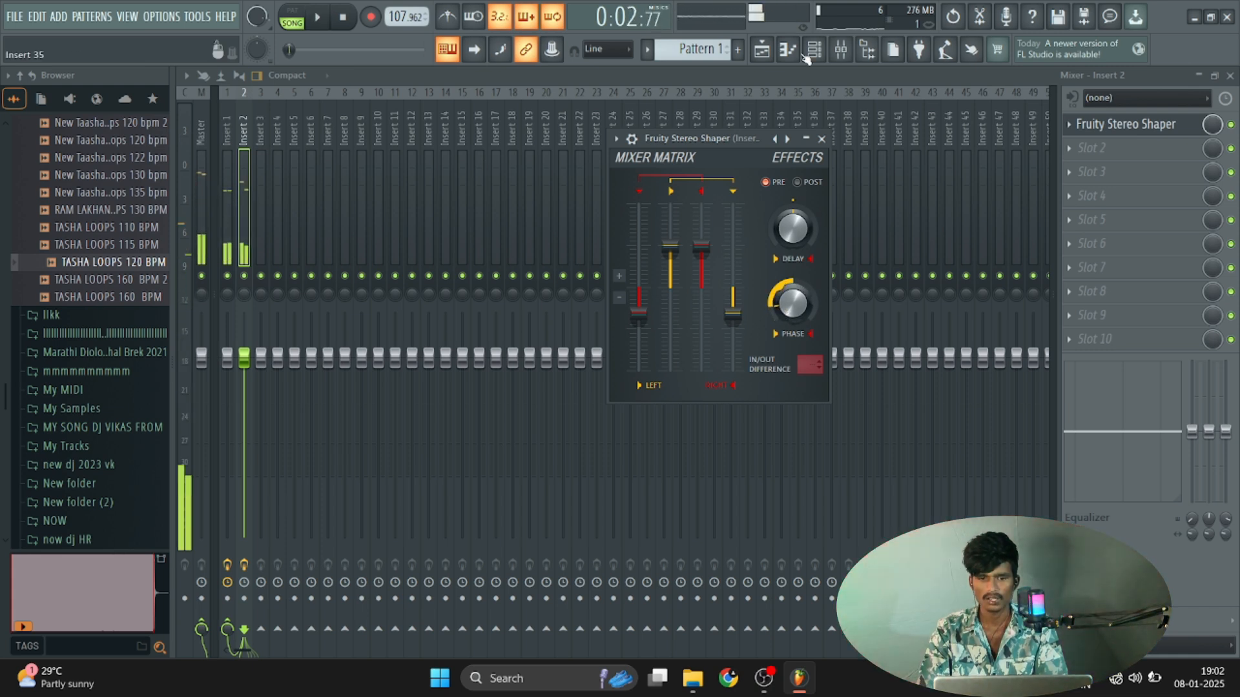
click(822, 139)
- Return to the playlist and set the Part_2 vocal clip's channel volume to 29%
click(1230, 75)
drag(577, 221, 578, 287)
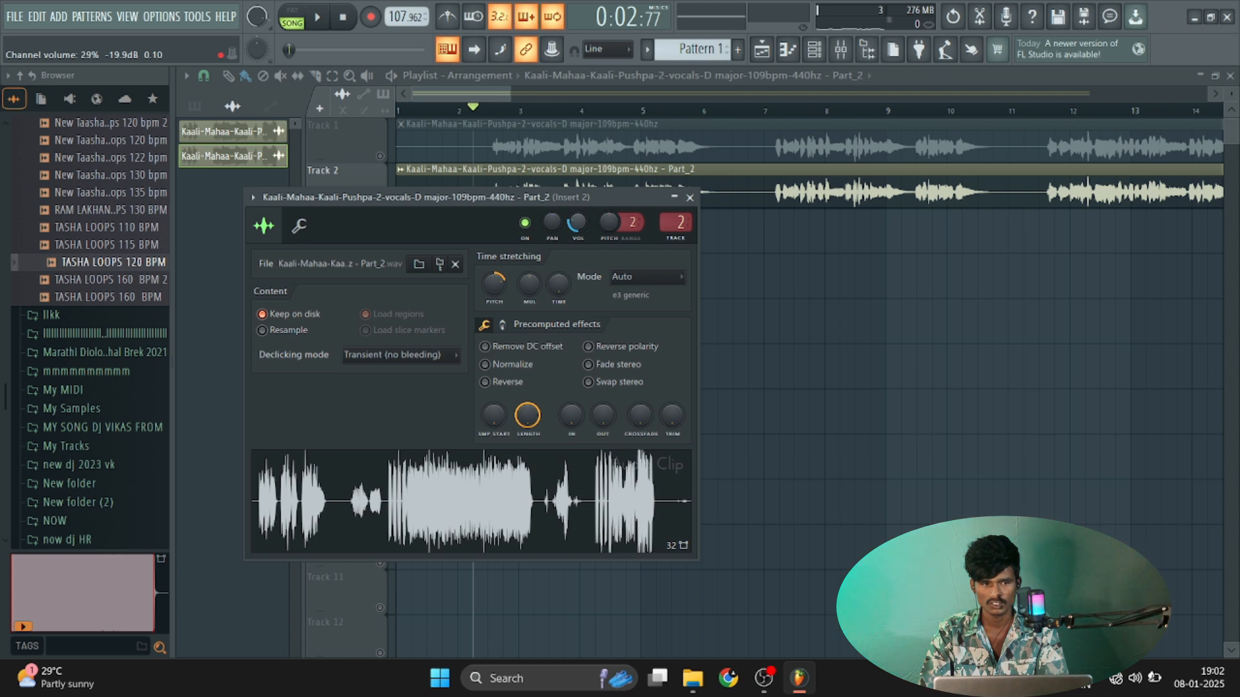
click(690, 197)
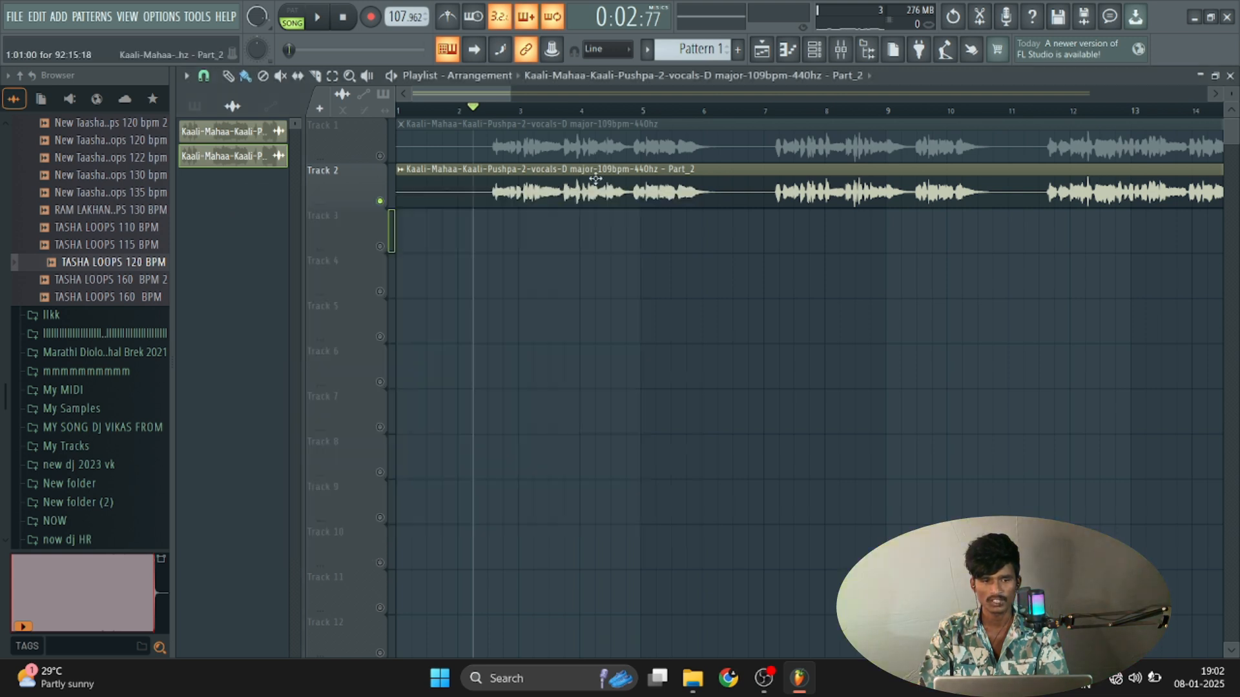